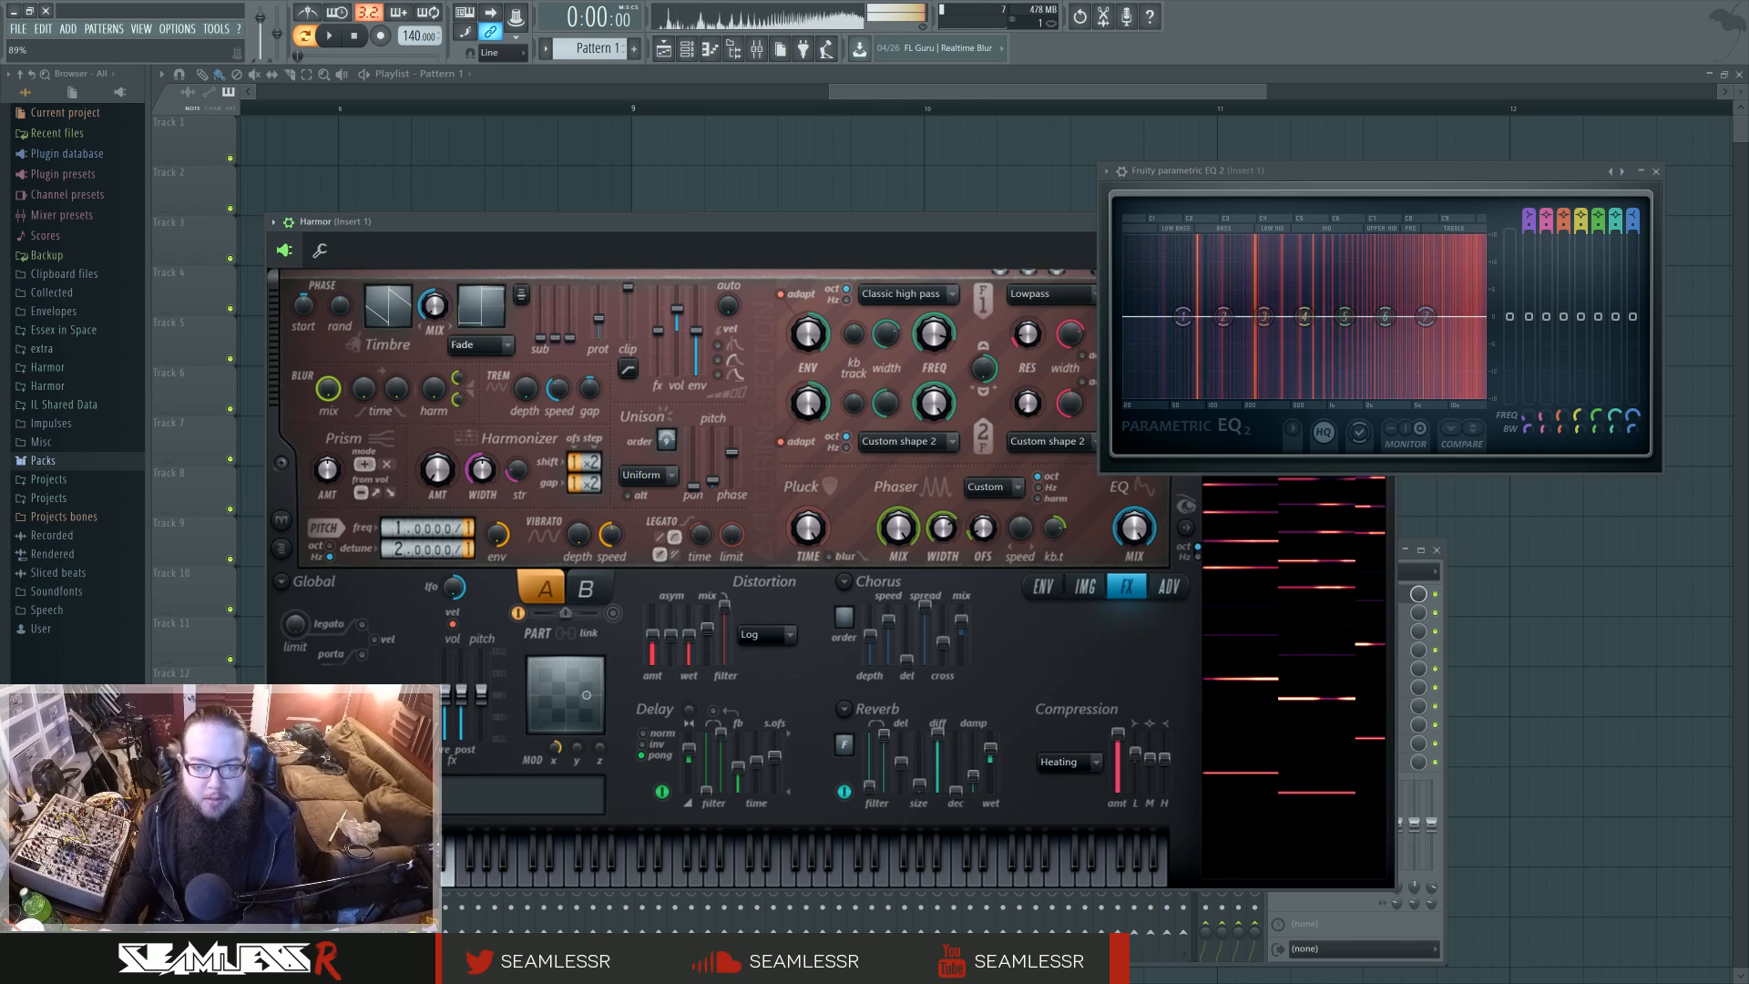
# Turn down Harmor's modulation X, and hide its visual feedback display while moving the Harmor and Fruity parametric EQ 2 windows apart.
pyautogui.moveTo(554, 751); pyautogui.dragTo(554, 772)
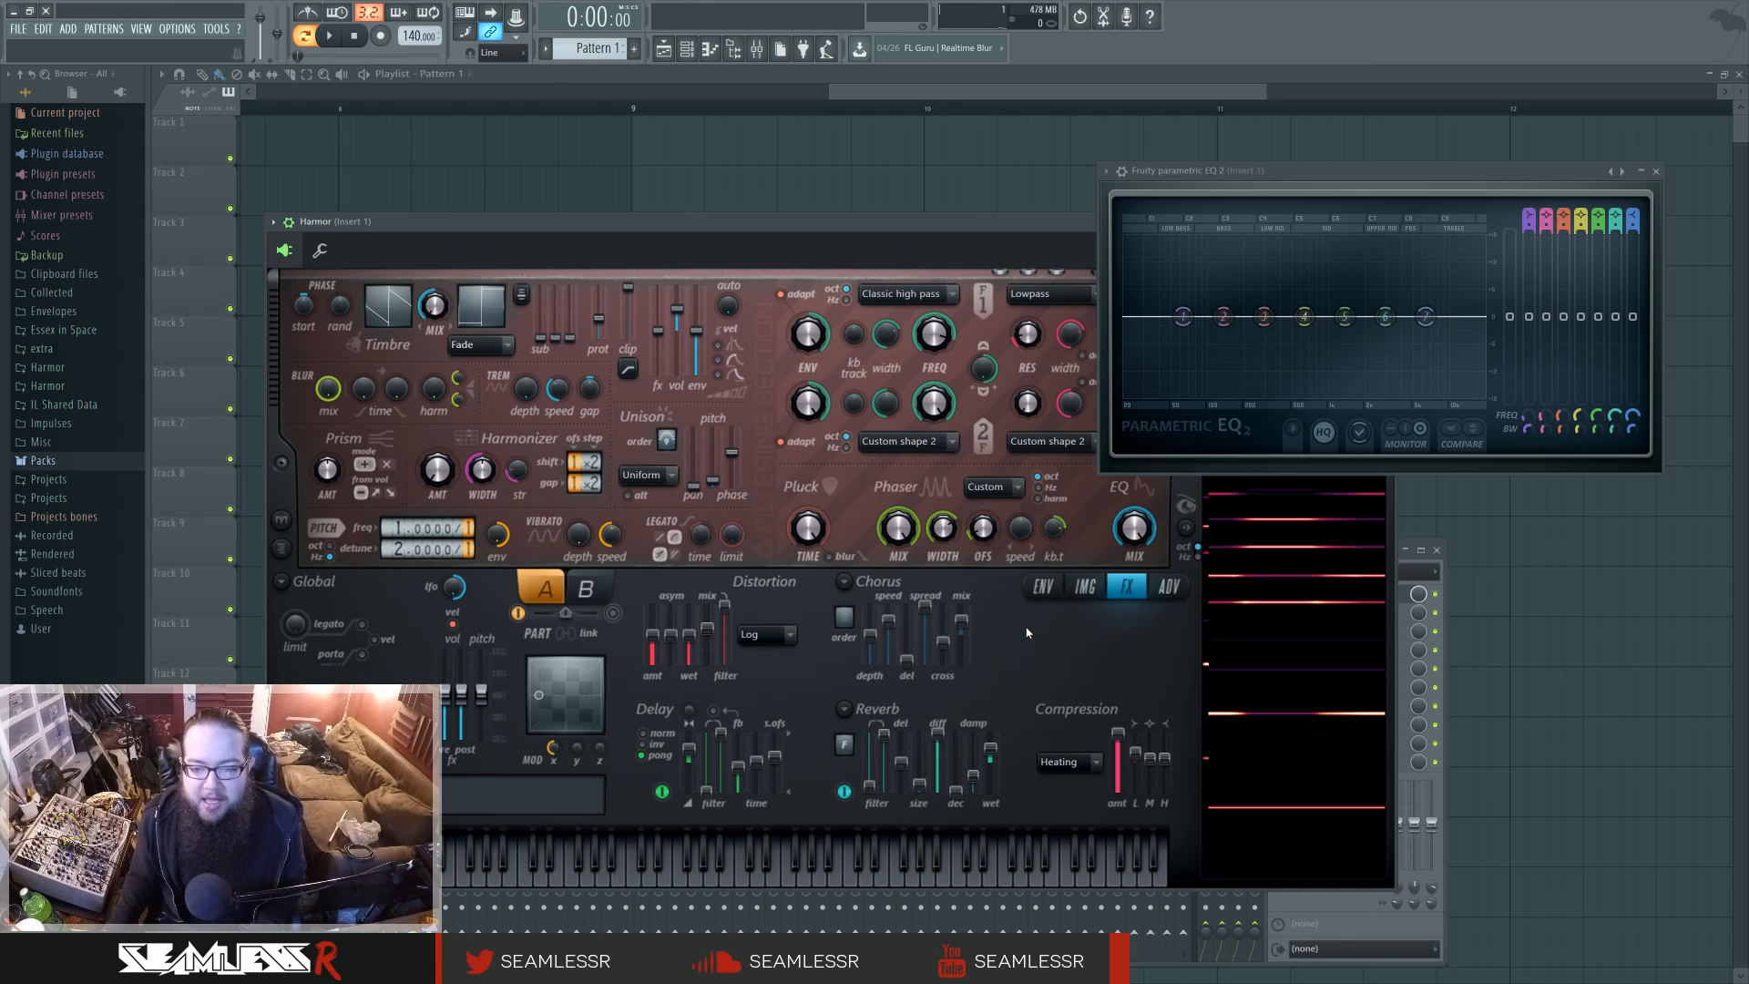
pyautogui.moveTo(1224, 175); pyautogui.dragTo(1248, 159)
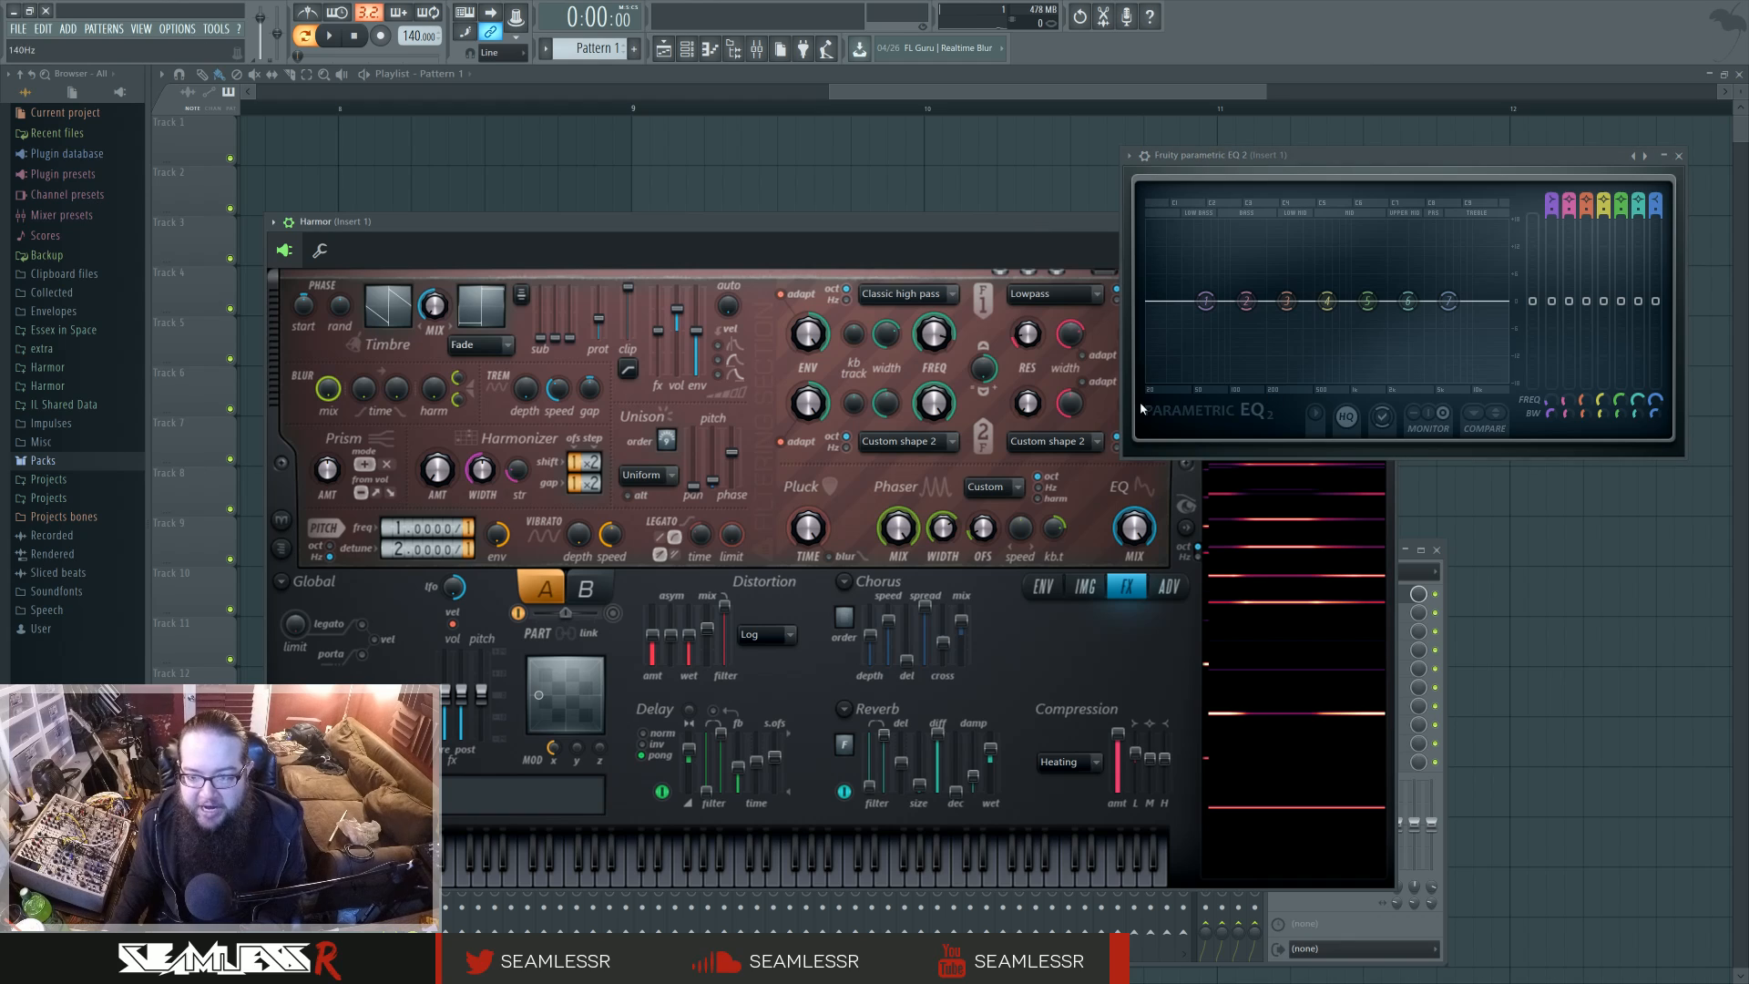
pyautogui.click(1191, 530)
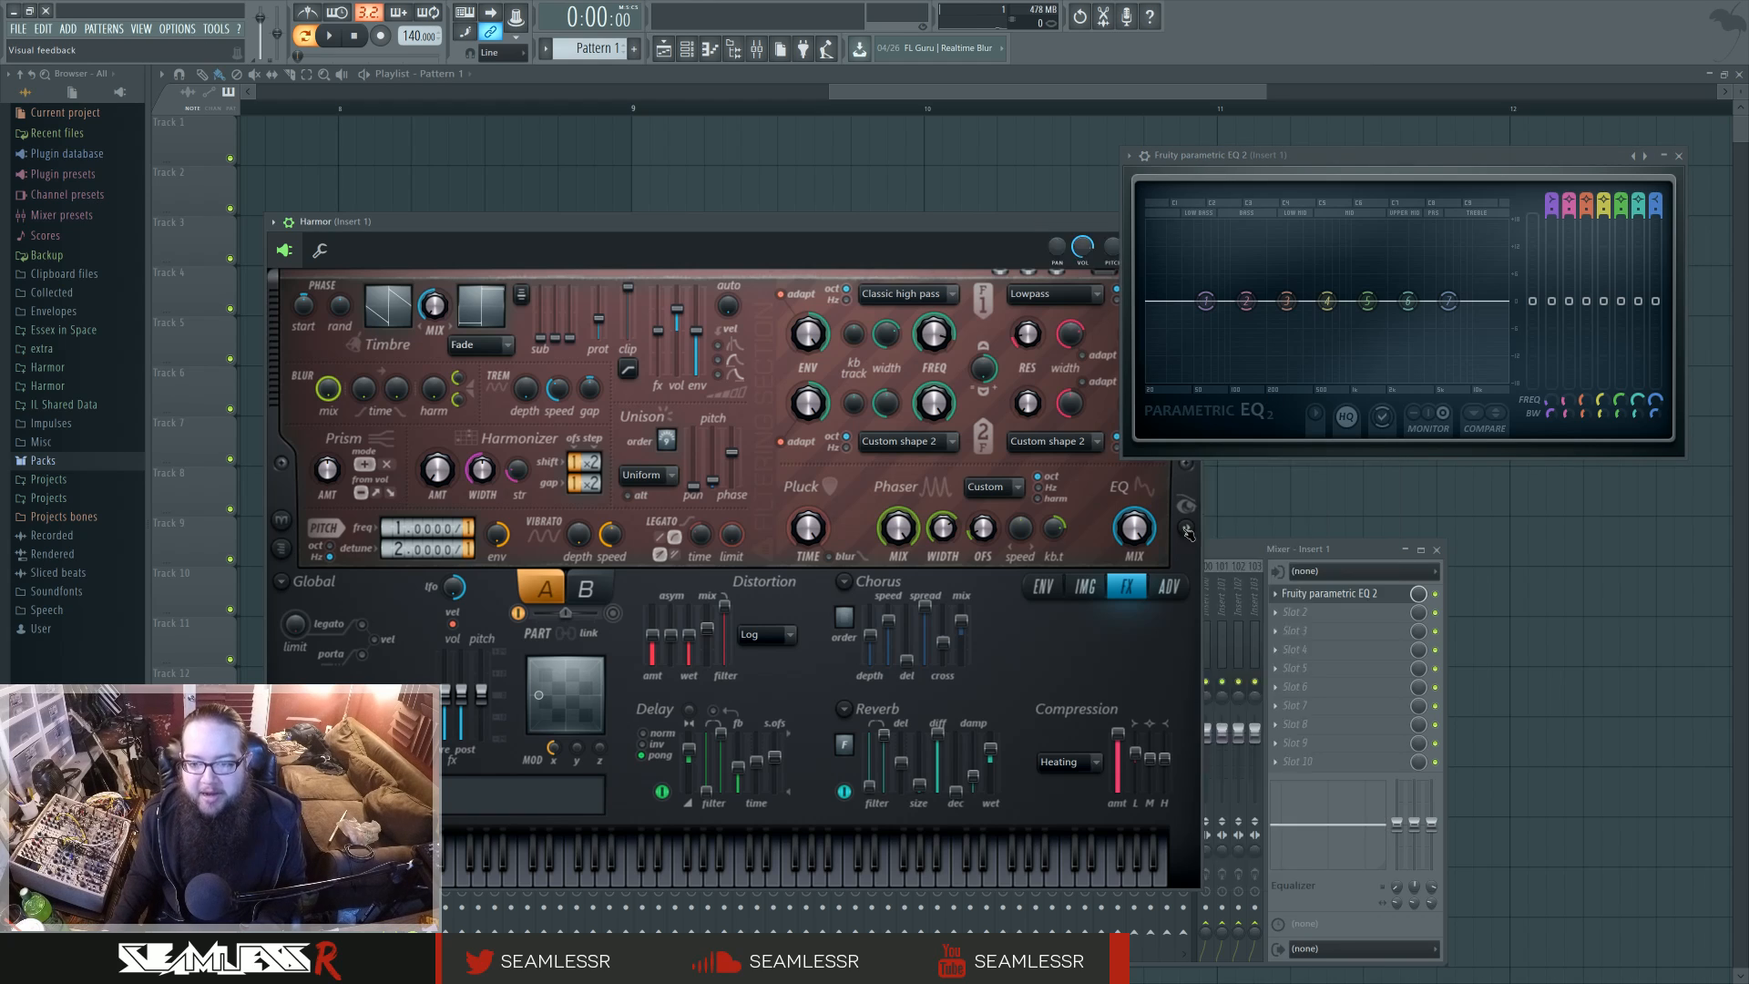
pyautogui.click(1190, 529)
pyautogui.click(1189, 529)
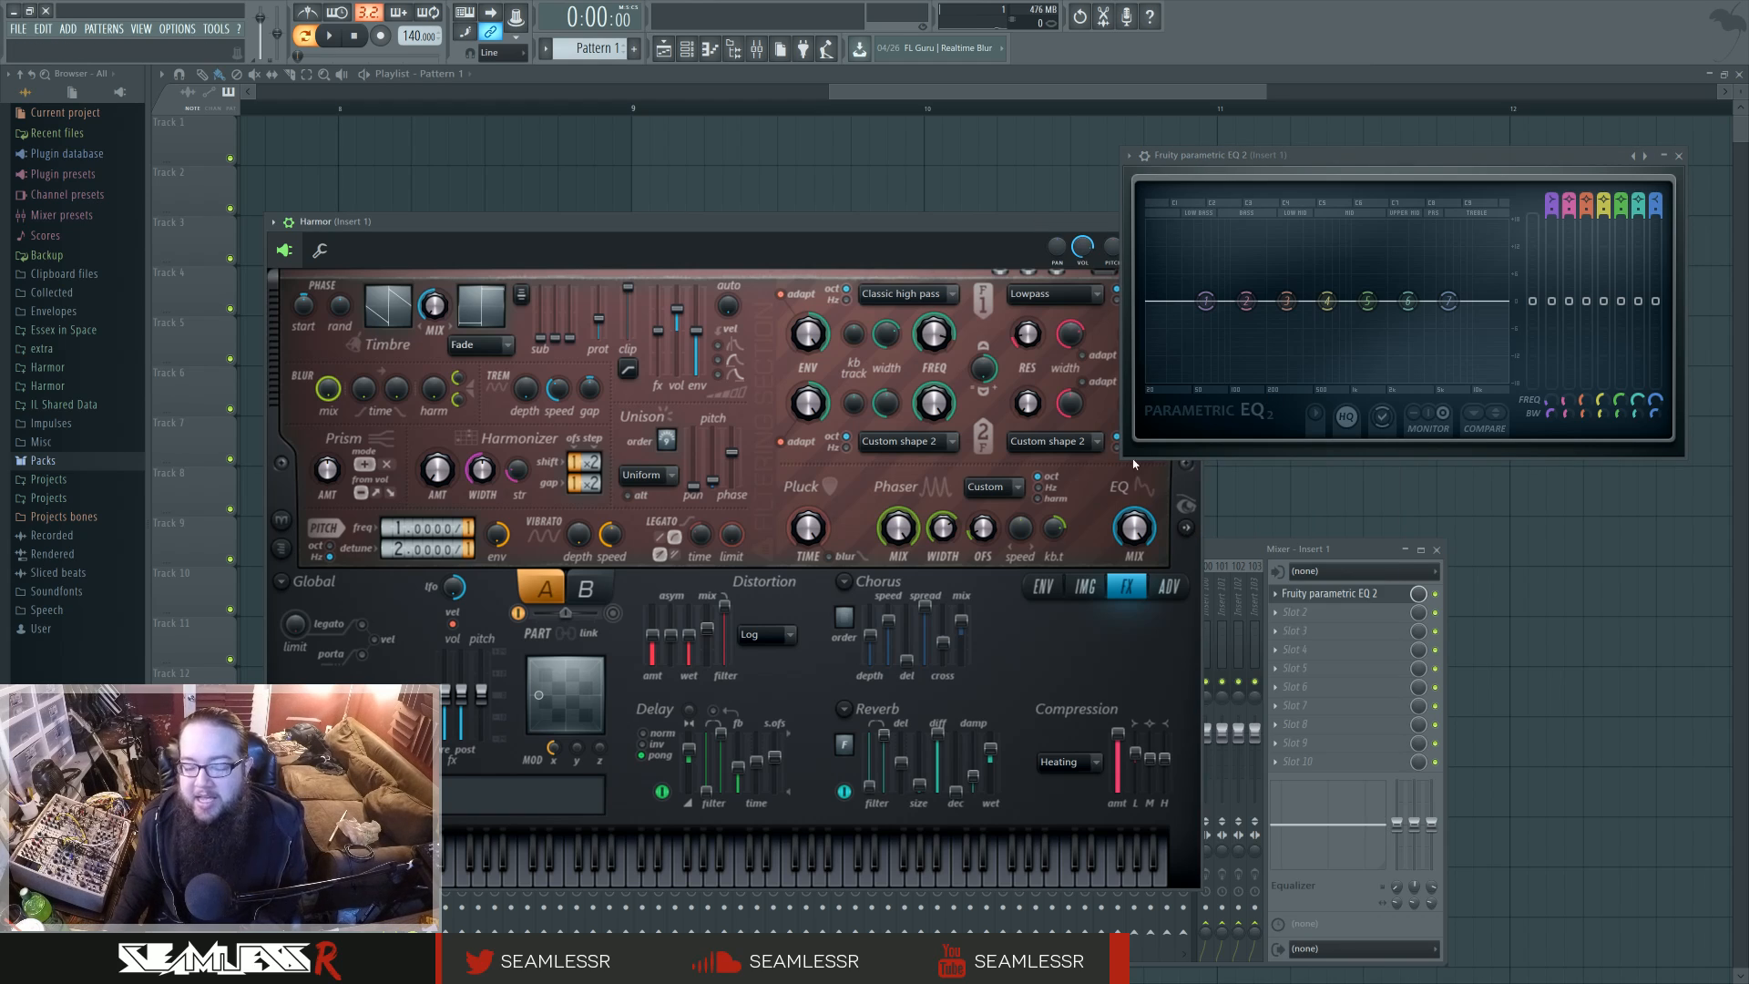
pyautogui.moveTo(949, 228); pyautogui.dragTo(967, 171)
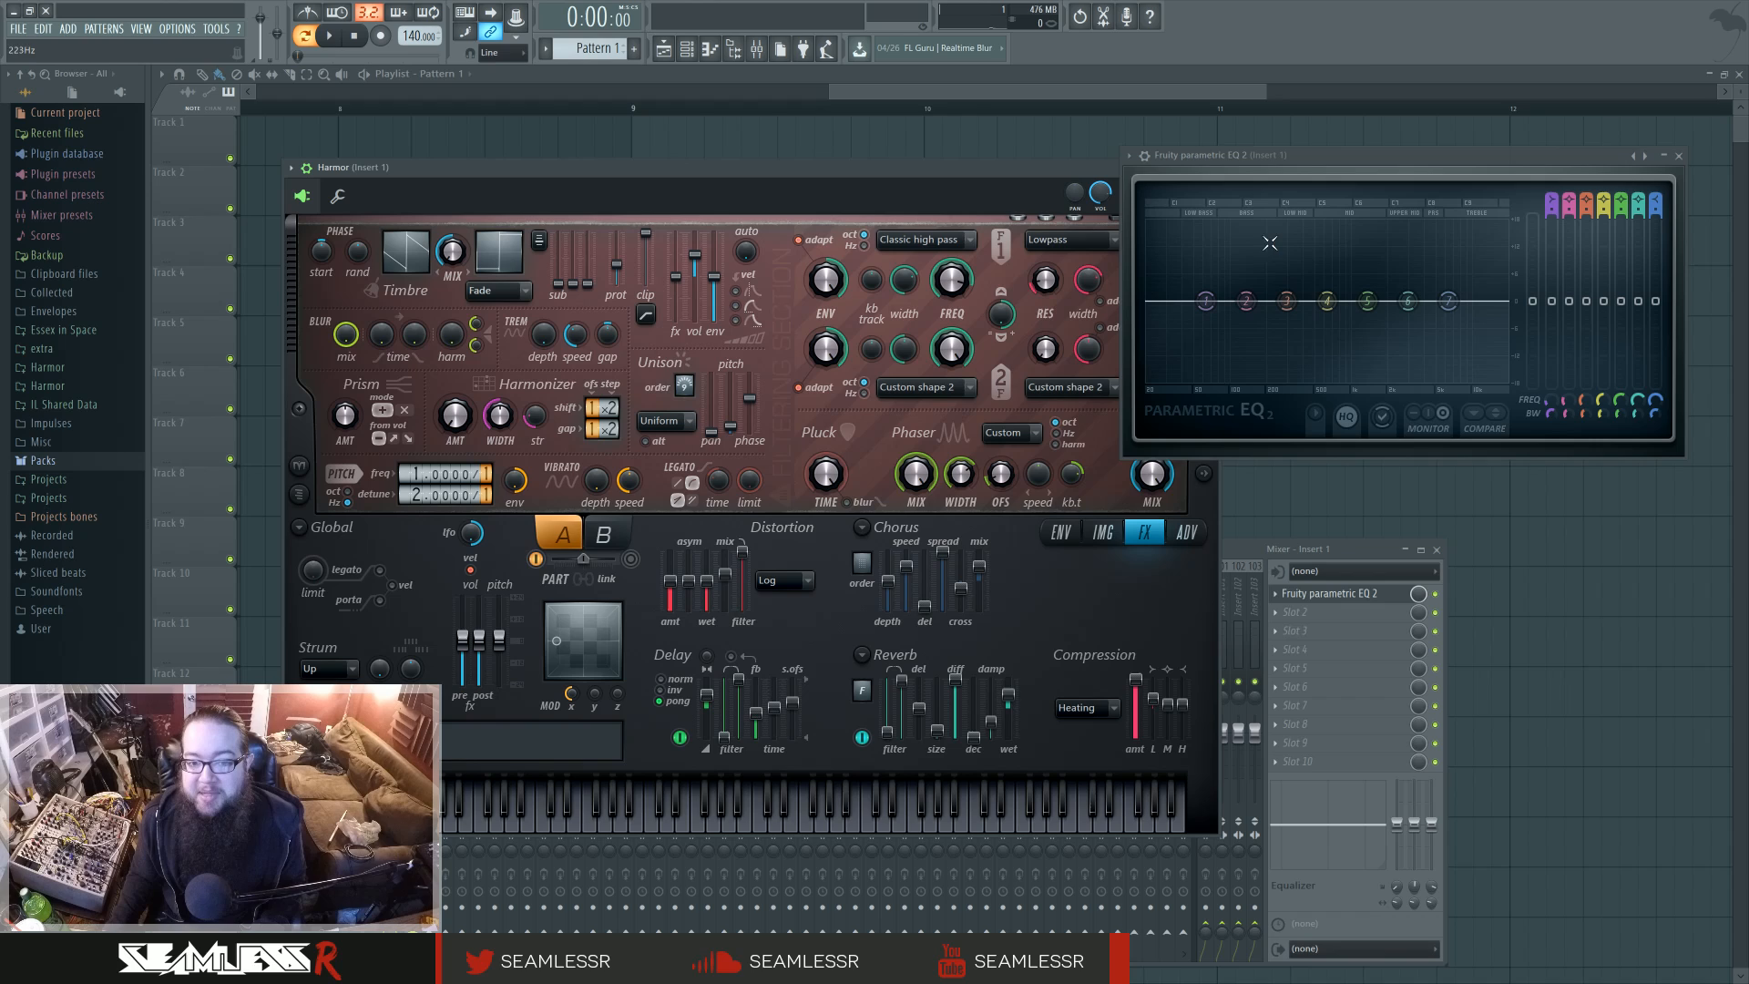
pyautogui.moveTo(1247, 155)
pyautogui.mouseDown()
pyautogui.moveTo(1283, 129)
pyautogui.moveTo(1275, 143)
pyautogui.mouseUp()
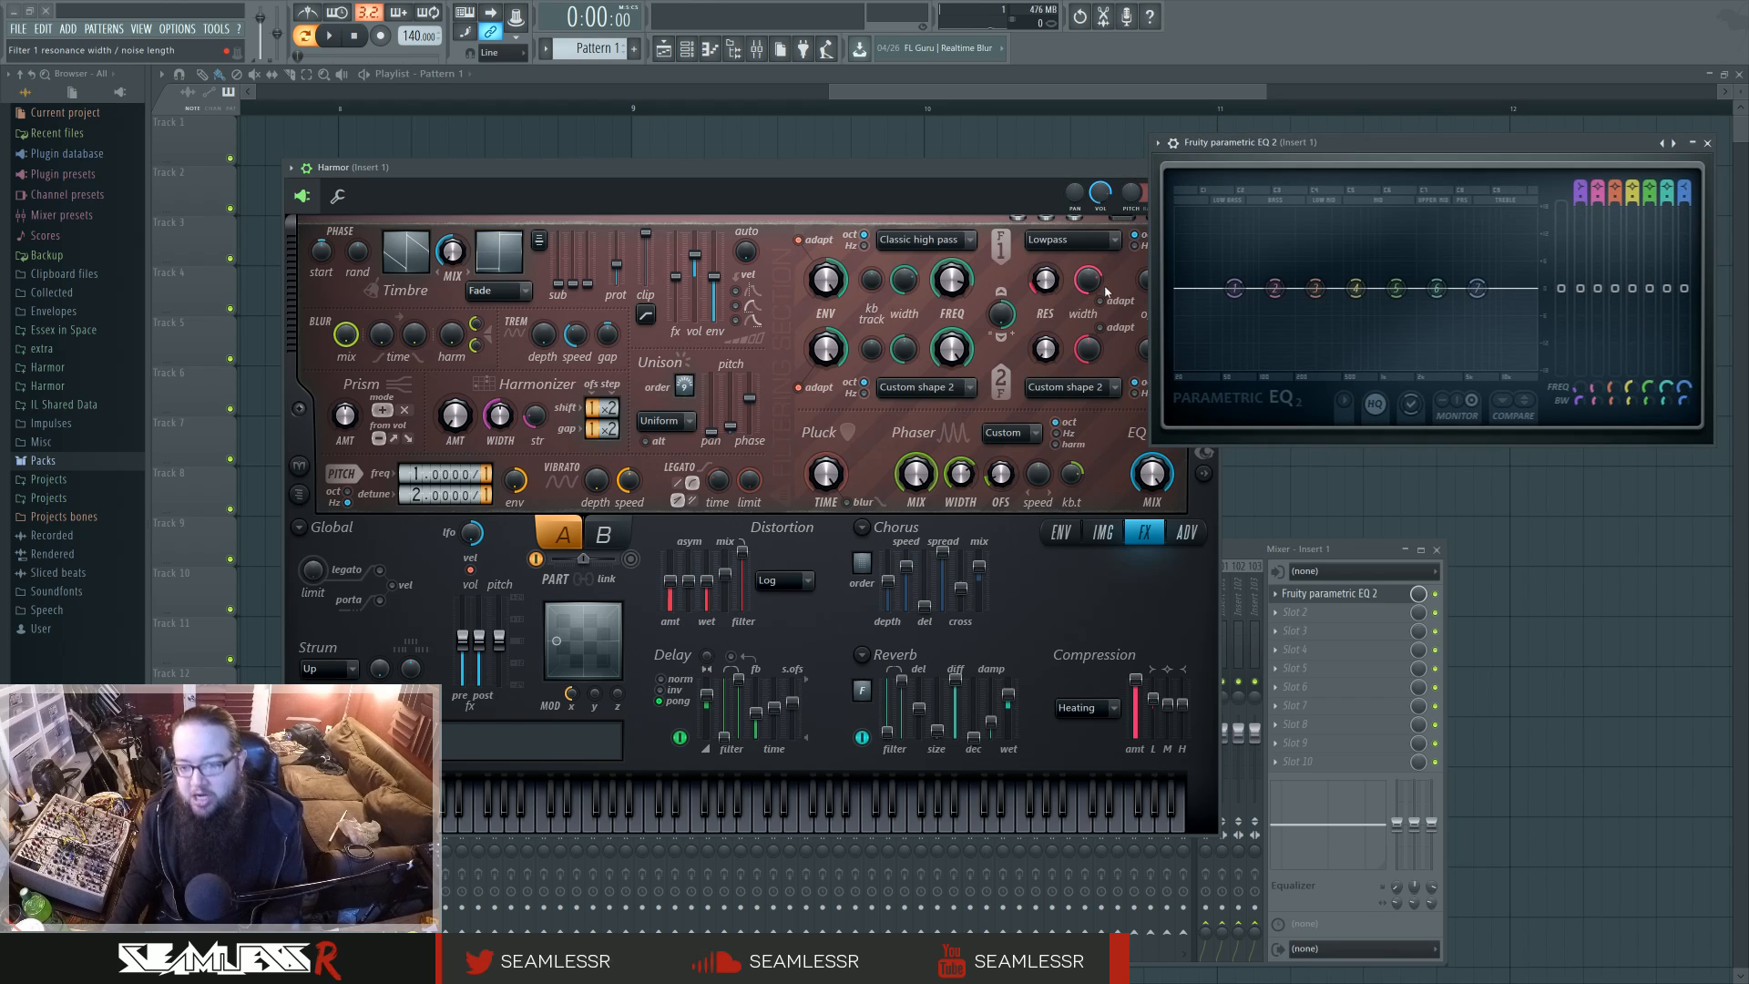
# Try the Freq phaser shape in Harmor, and return the shape to Custom.
pyautogui.click(1013, 437)
pyautogui.click(995, 593)
pyautogui.click(1011, 436)
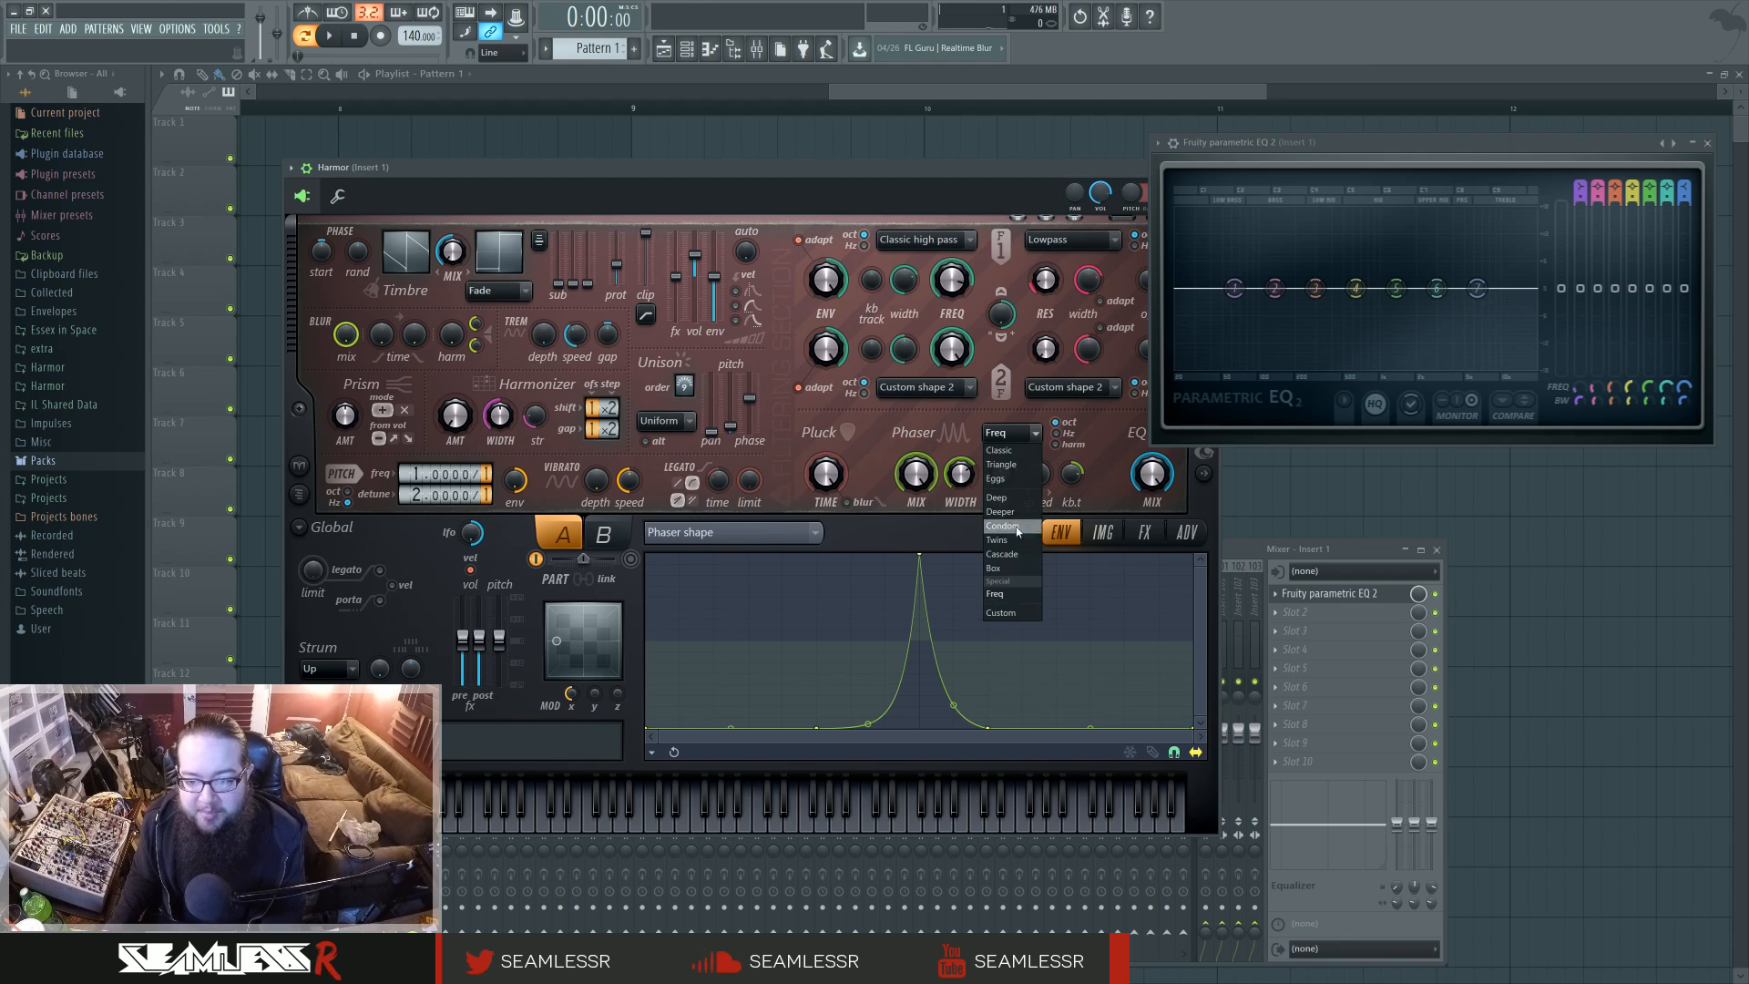
pyautogui.click(1001, 612)
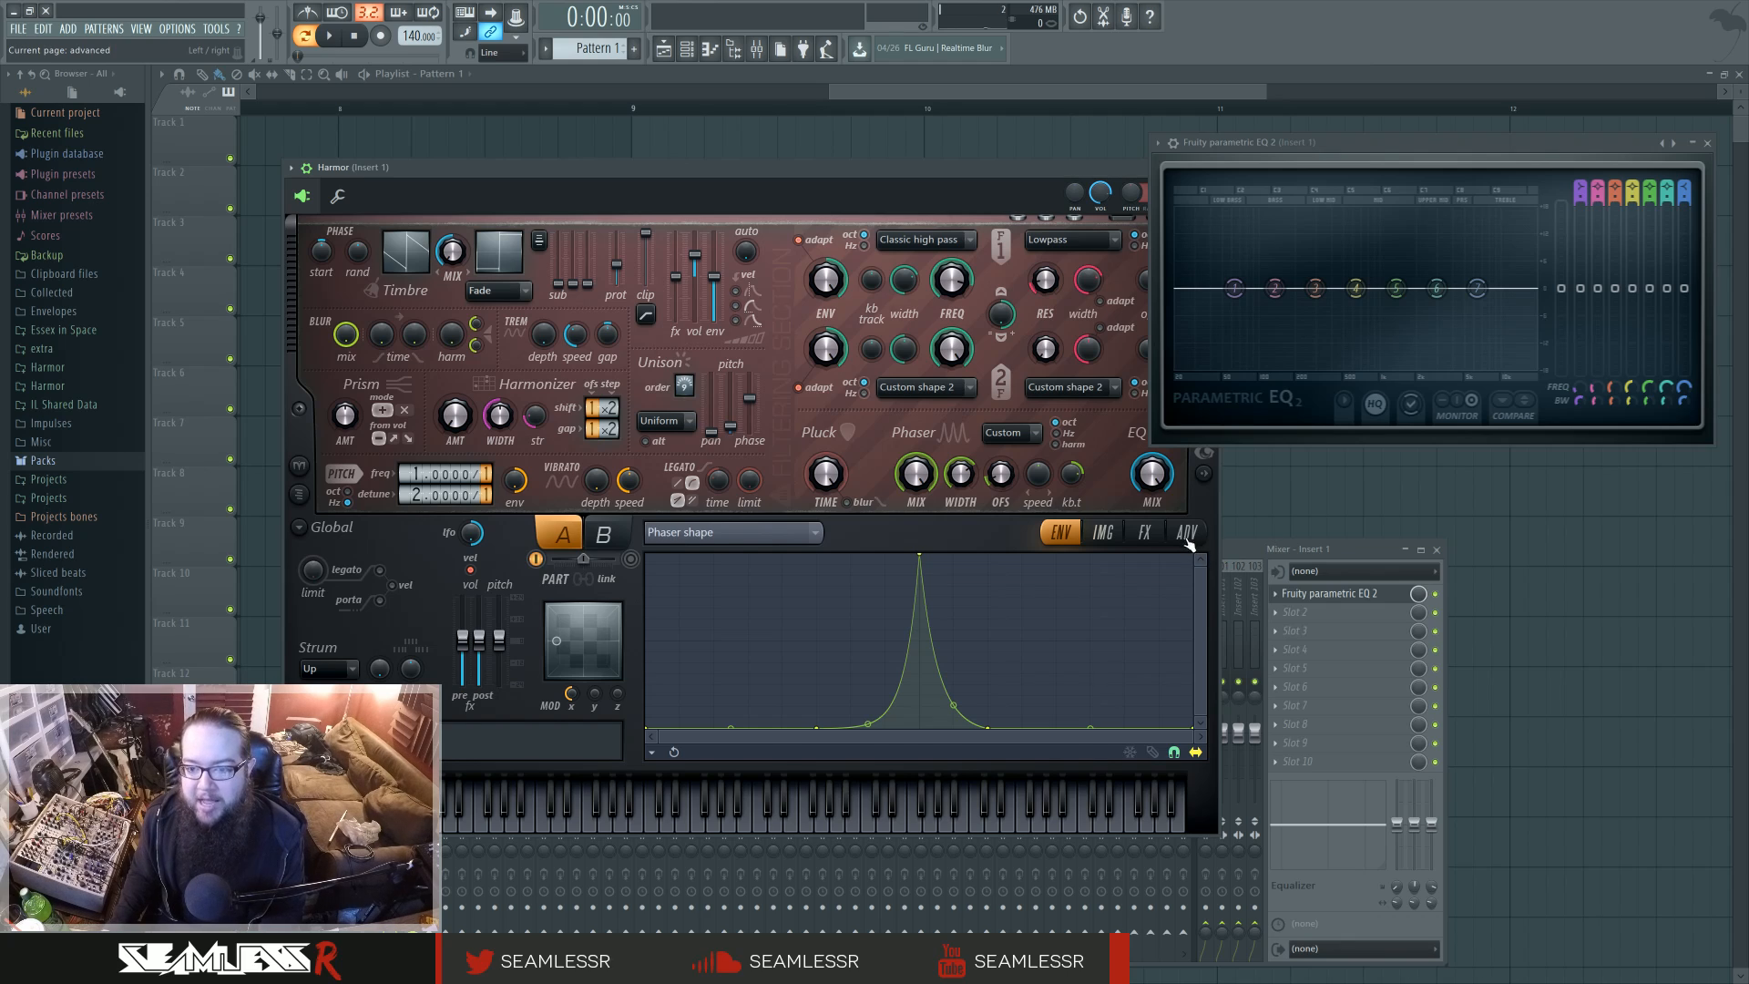
# Switch off Harmor's distortion, delay, reverb and compression effects.
pyautogui.click(1144, 532)
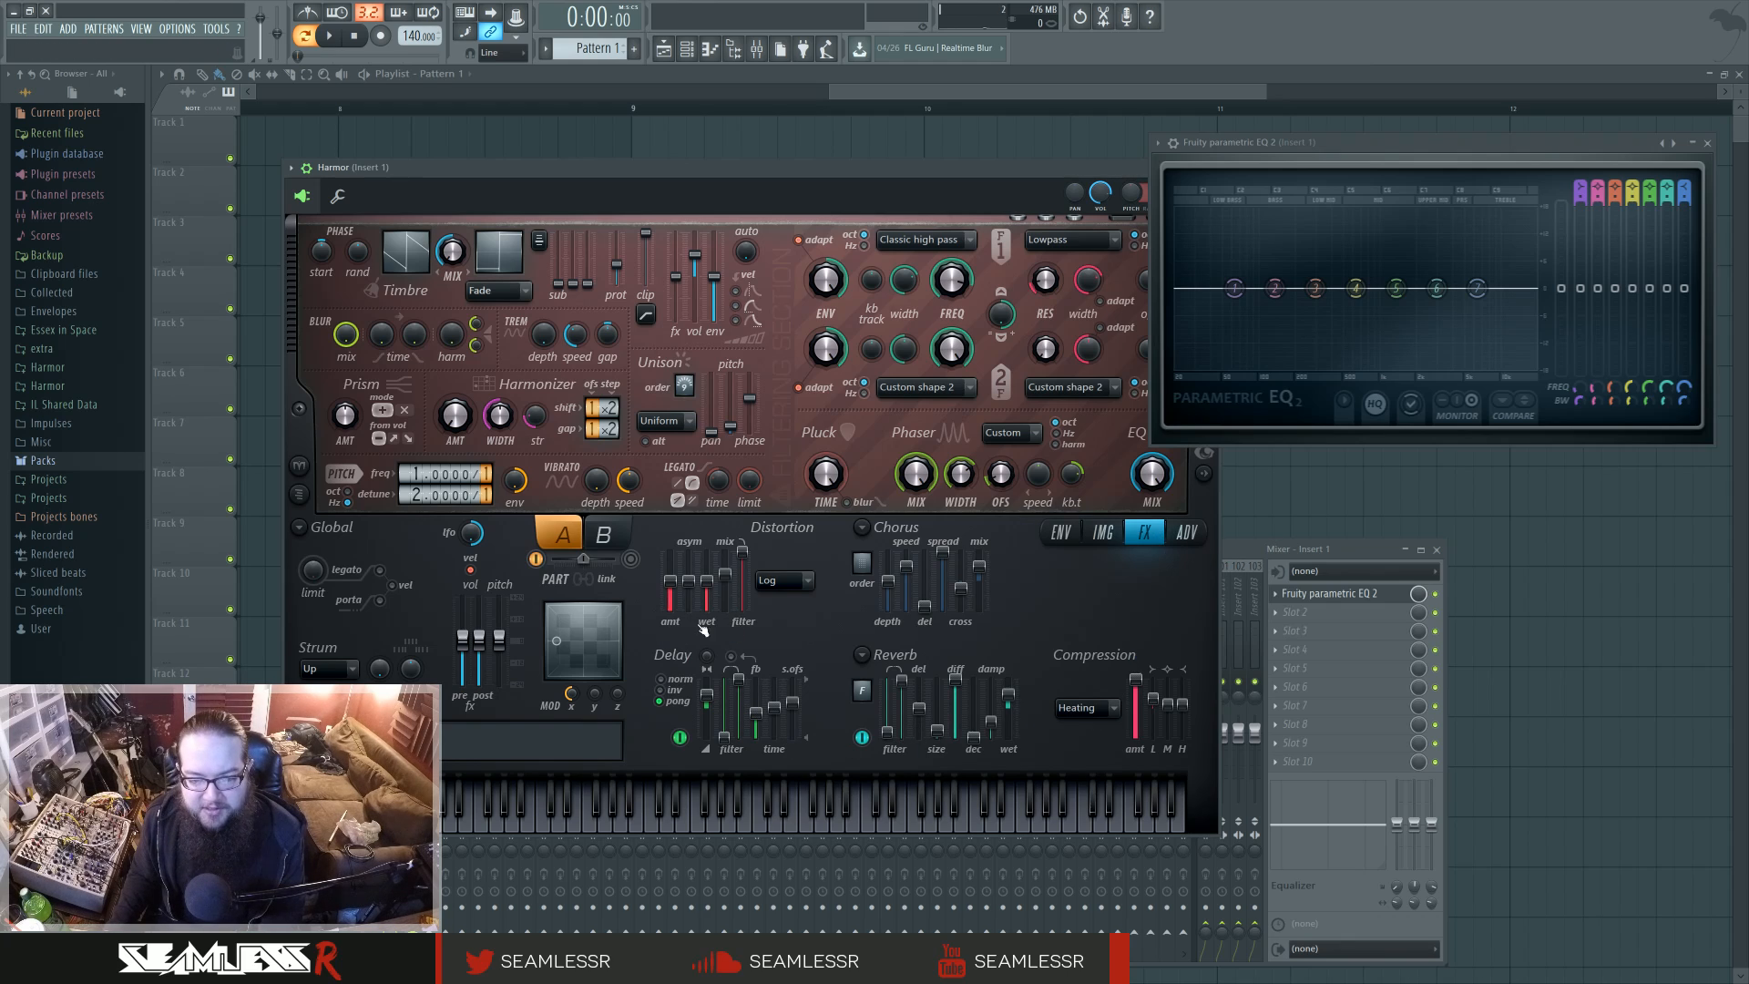
pyautogui.click(779, 587)
pyautogui.click(779, 598)
pyautogui.click(680, 737)
pyautogui.click(862, 737)
pyautogui.click(1085, 708)
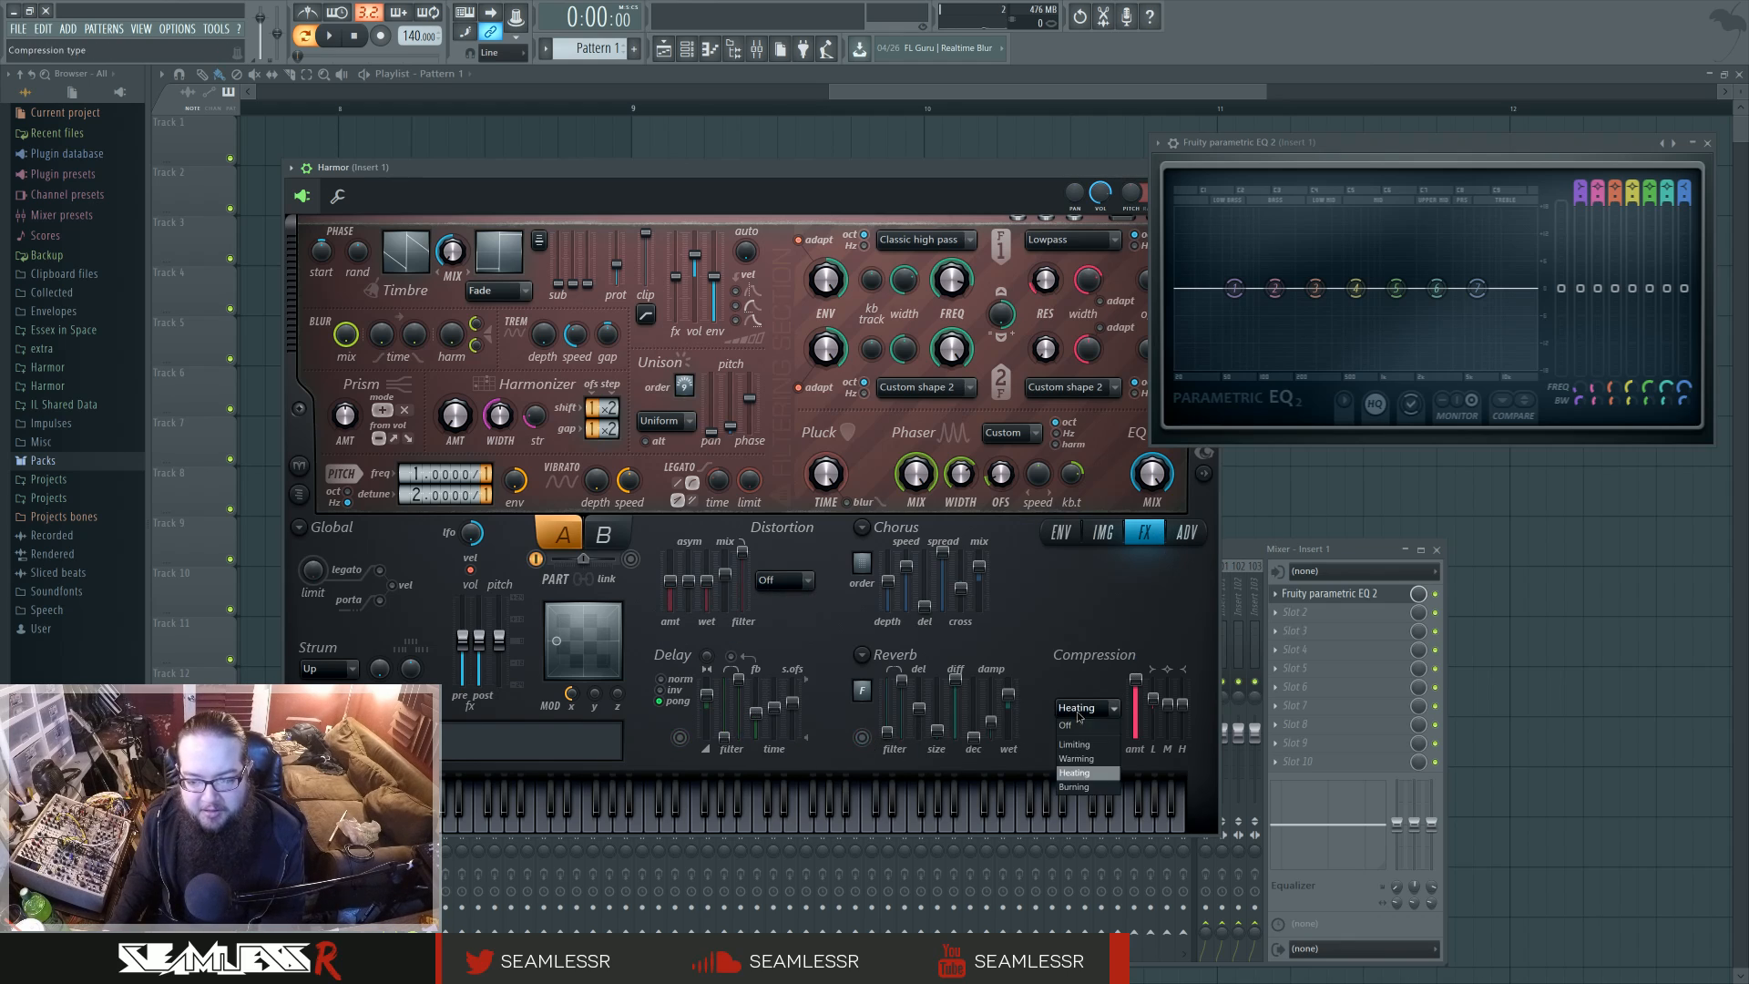
pyautogui.click(1076, 725)
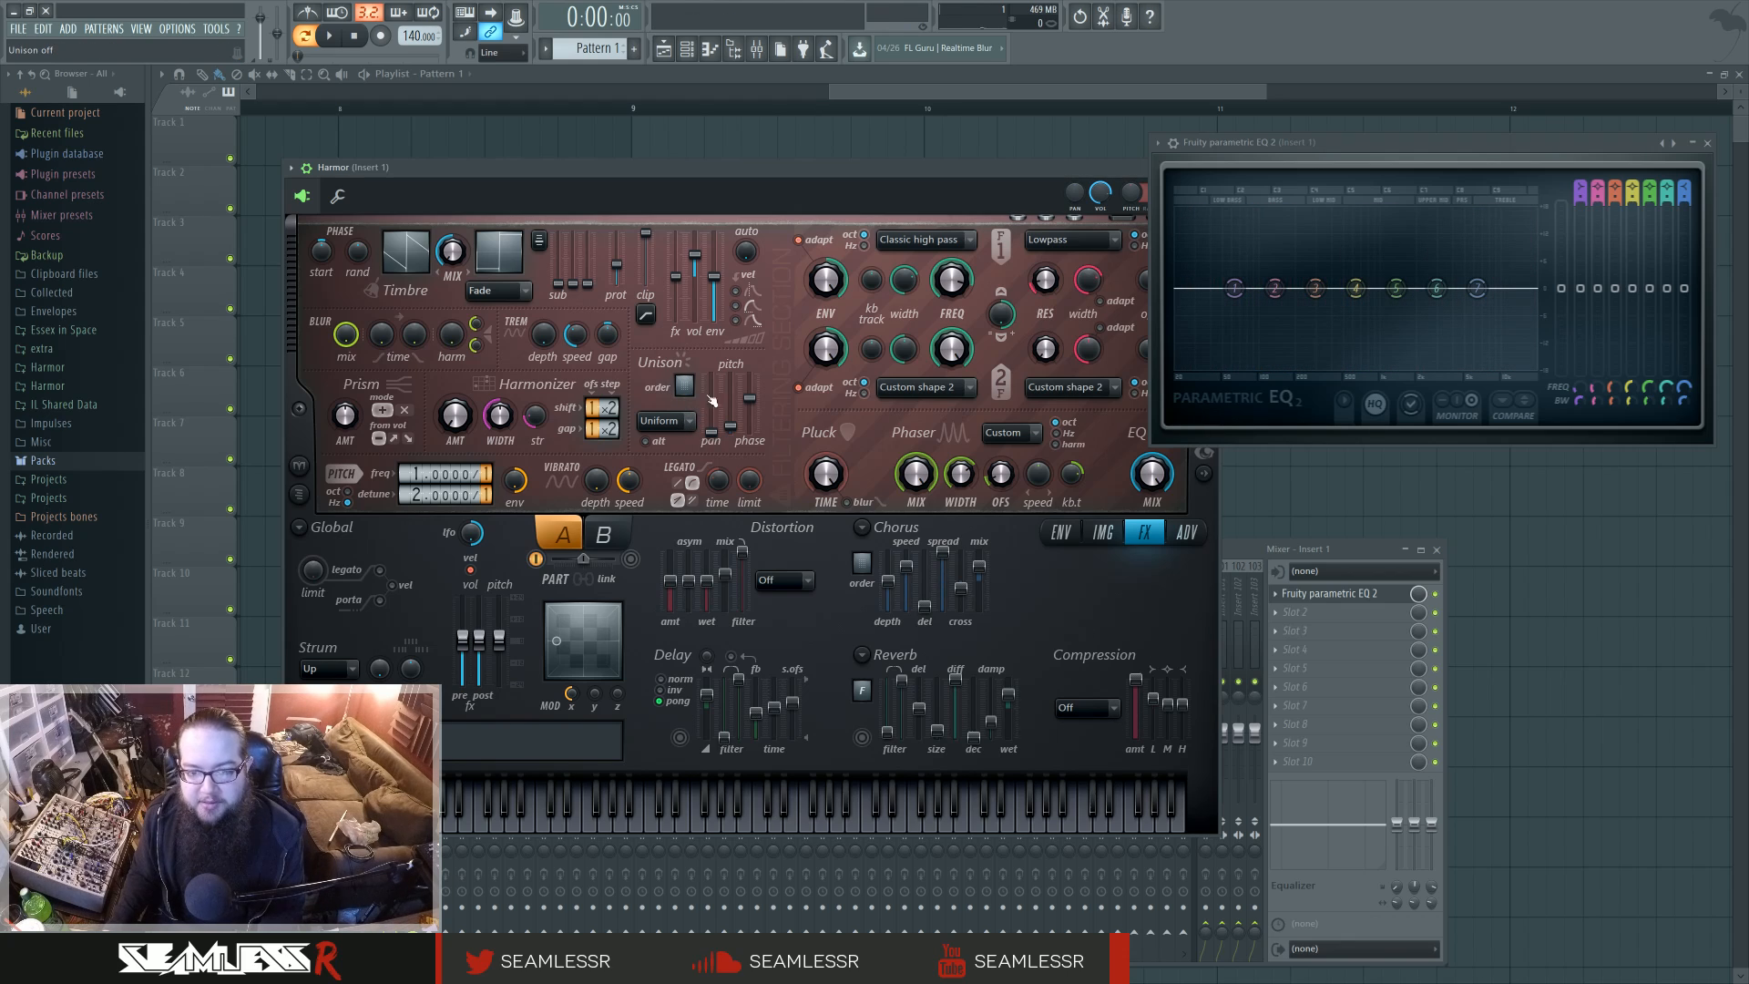
pyautogui.click(571, 694)
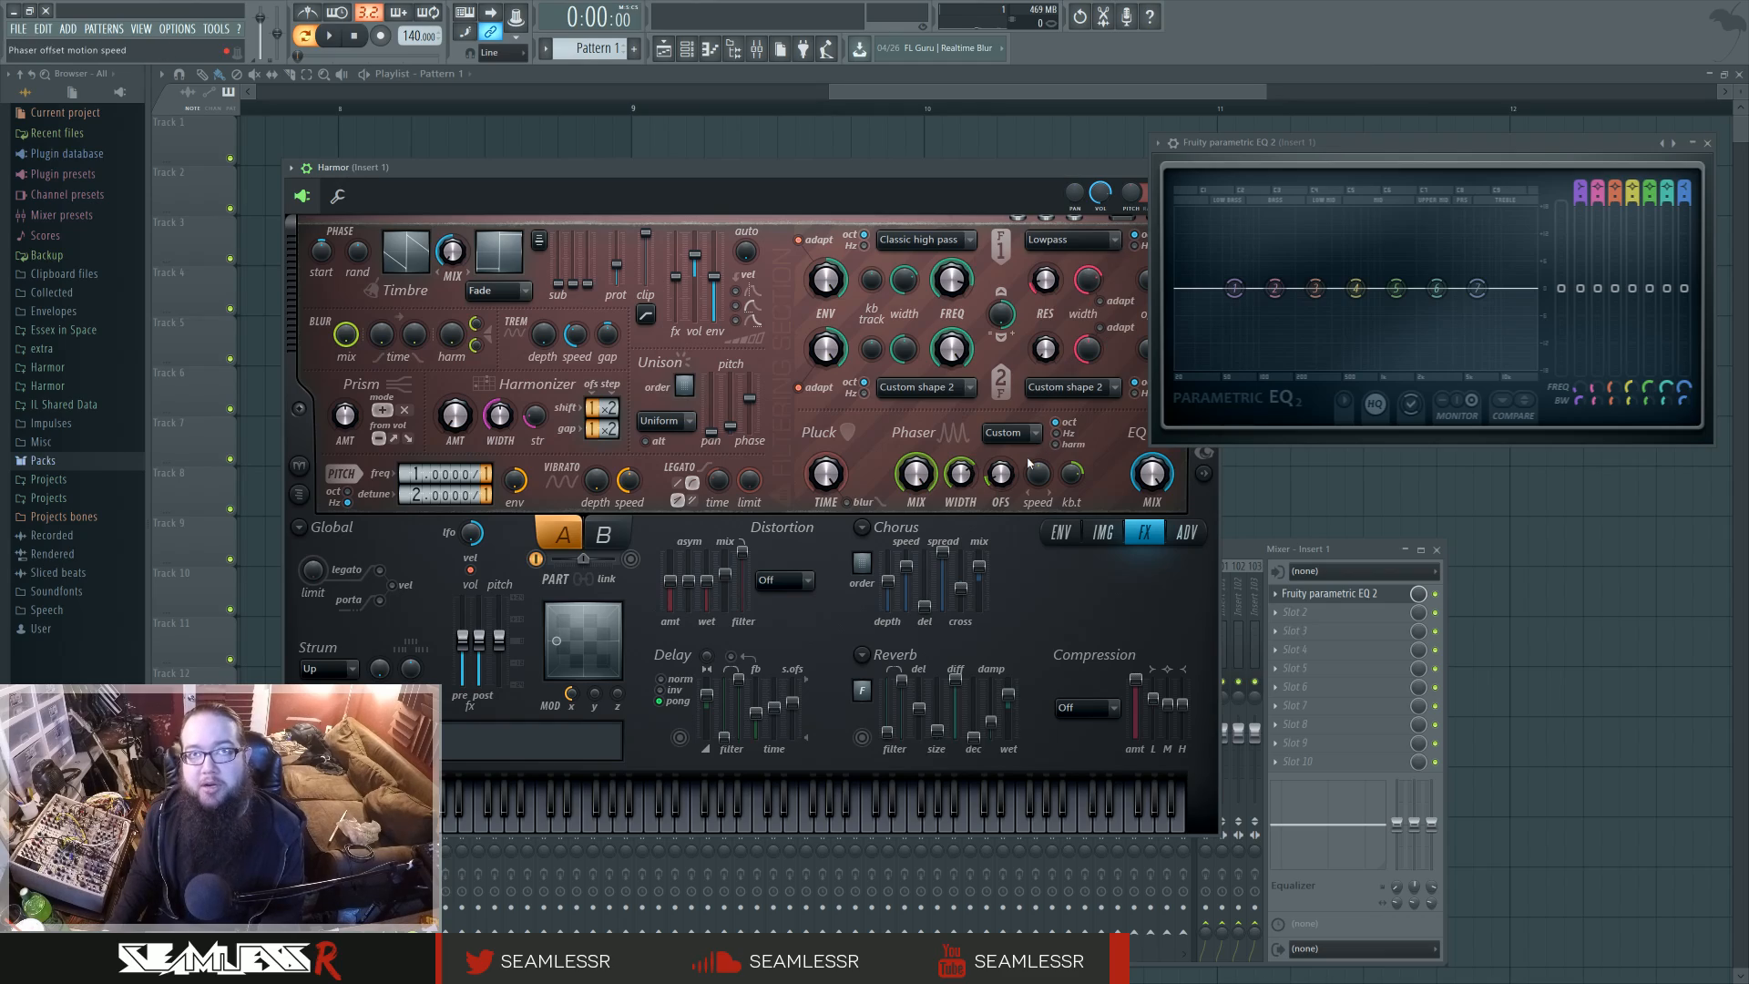
# Add a second Harmor instance with its visual feedback display shown, and close the Fruity parametric EQ 2 window.
pyautogui.press('F8')
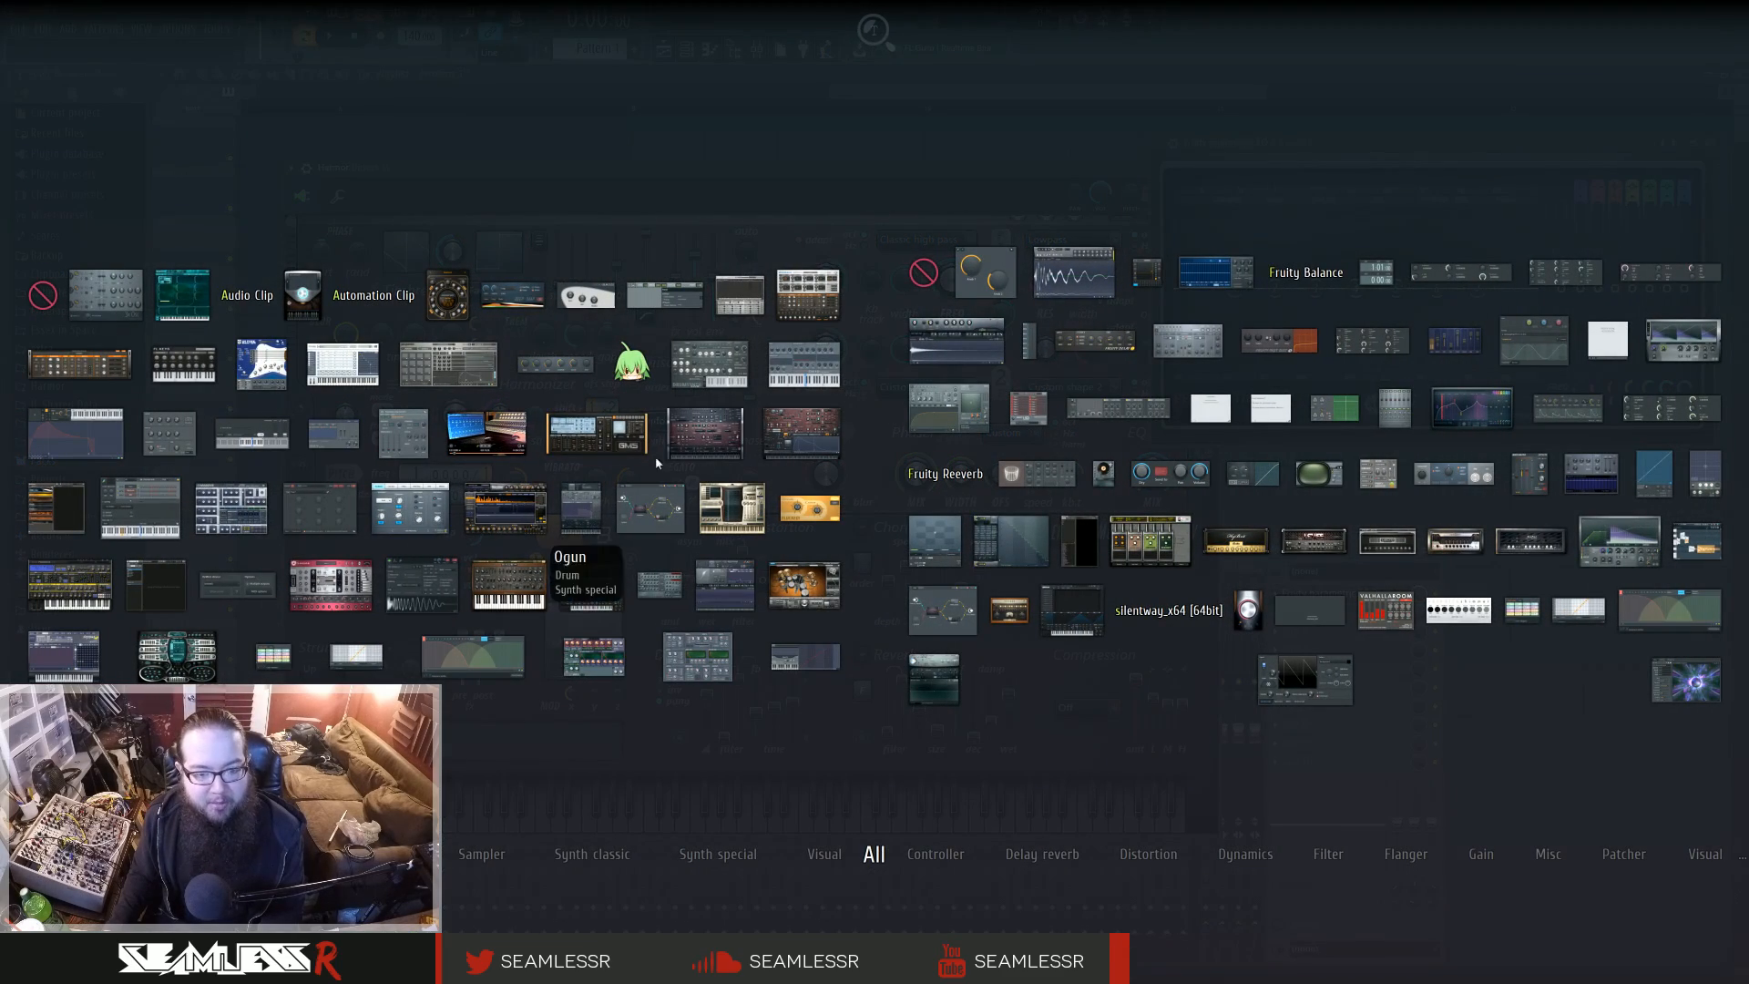
pyautogui.press('F8')
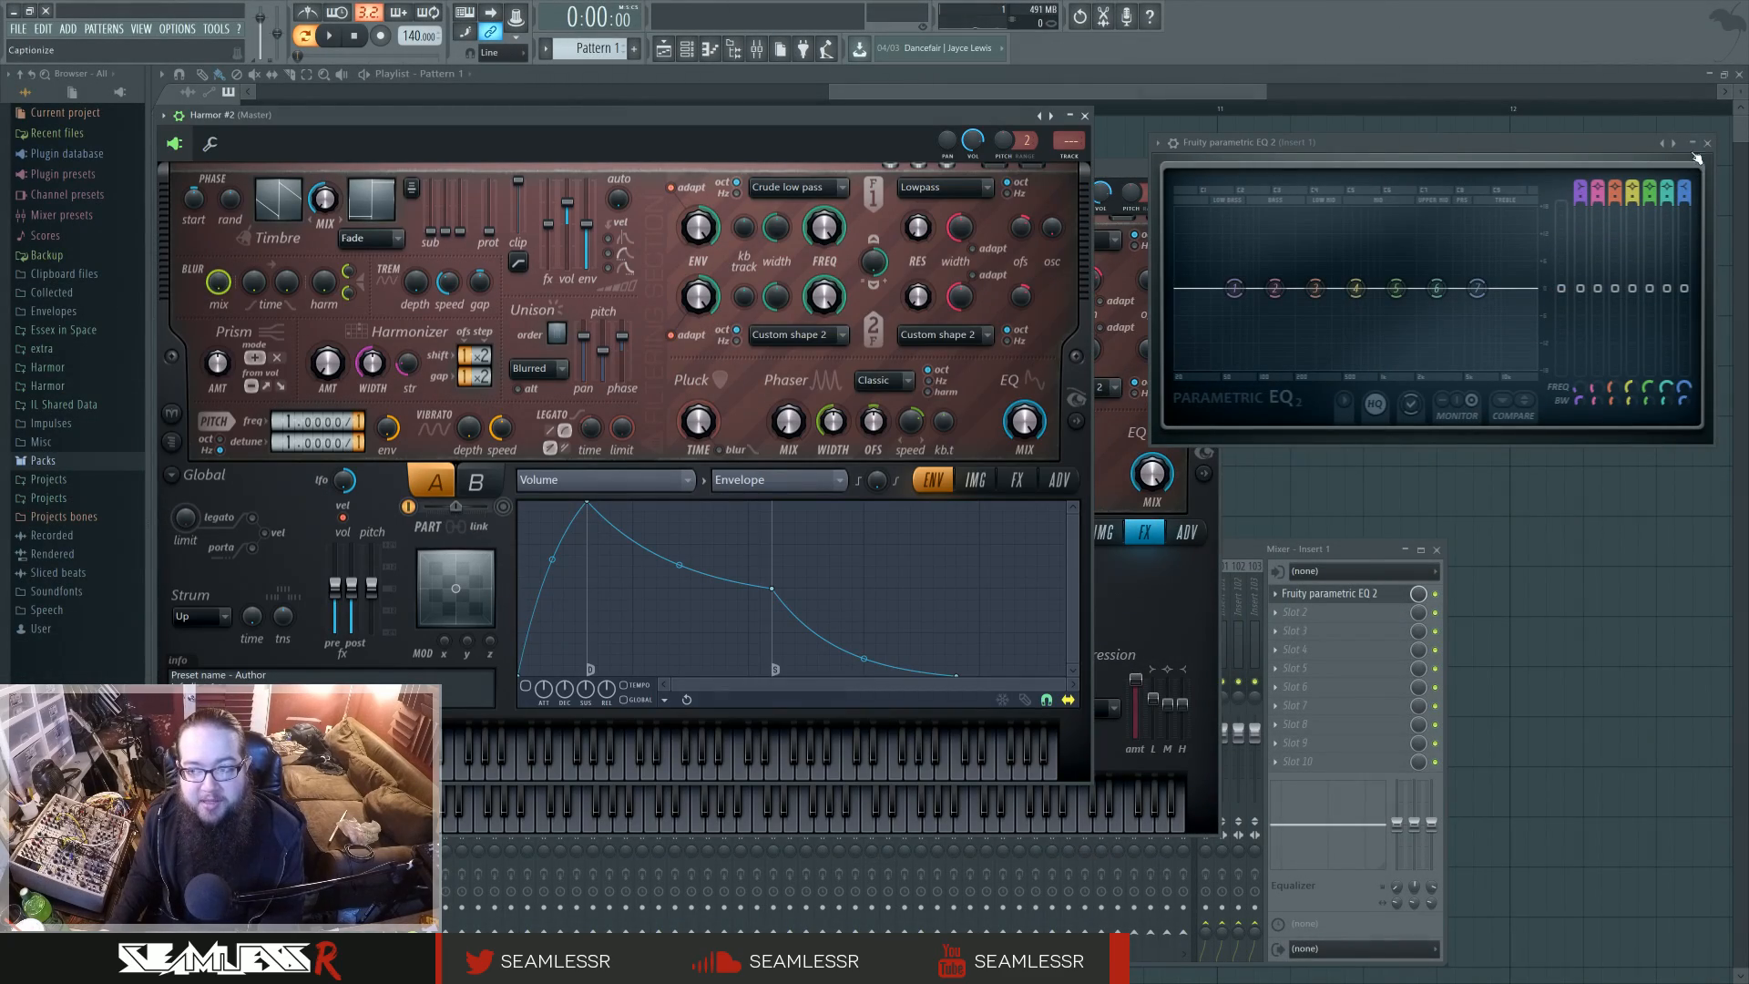
pyautogui.moveTo(991, 121); pyautogui.dragTo(1270, 179)
pyautogui.click(1709, 143)
pyautogui.click(1352, 485)
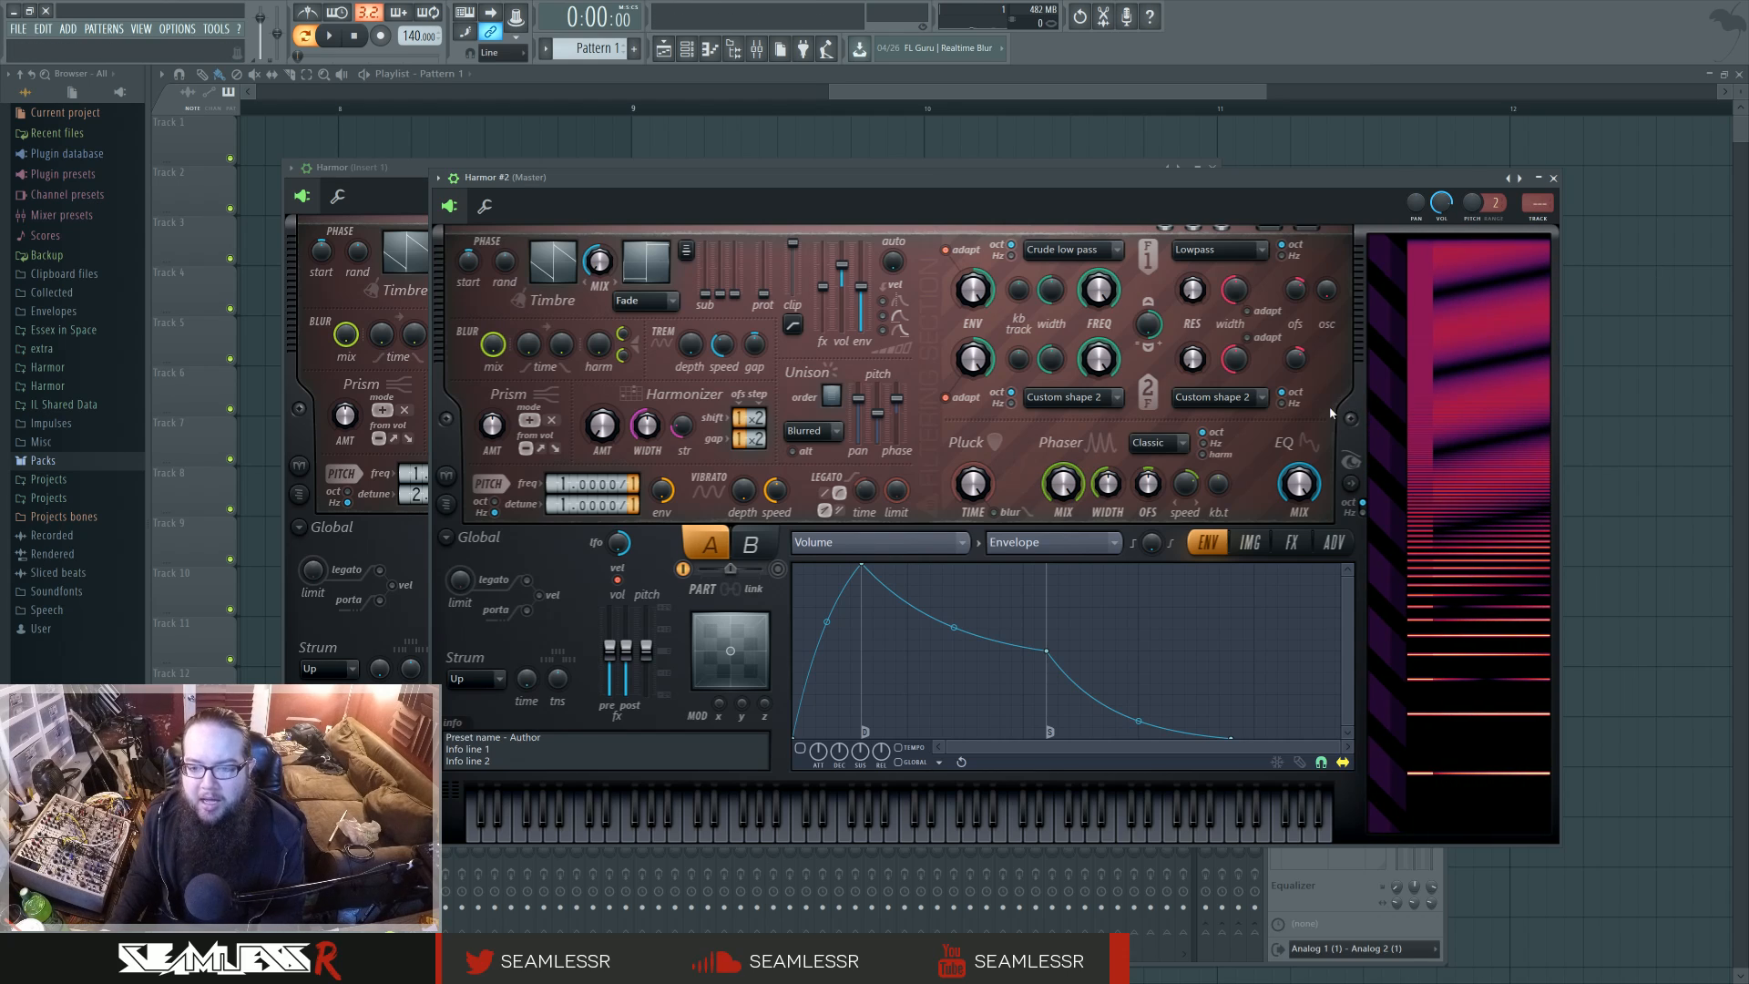
# Adjust the phaser's offset motion speed in Harmor #2 and sweep the phaser offset using the Classic shape.
pyautogui.moveTo(1187, 490)
pyautogui.mouseDown()
pyautogui.moveTo(1186, 463)
pyautogui.moveTo(1186, 497)
pyautogui.moveTo(1196, 484)
pyautogui.mouseUp()
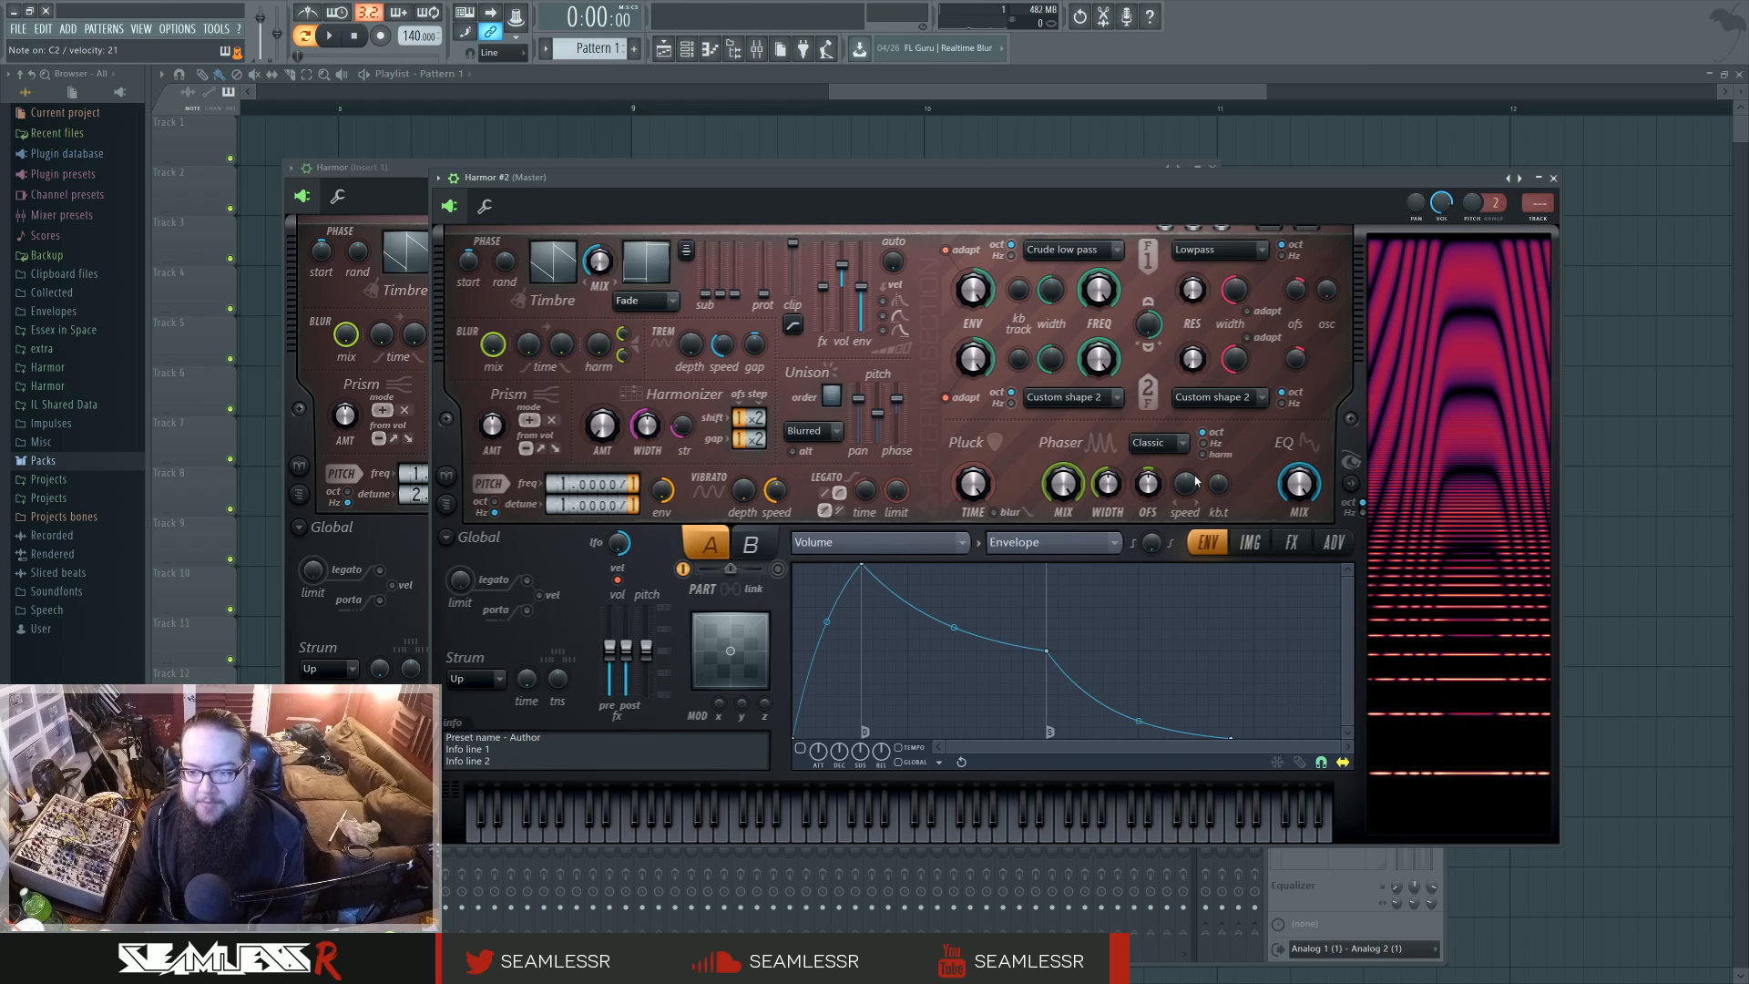
pyautogui.moveTo(1147, 484)
pyautogui.mouseDown()
pyautogui.moveTo(1147, 522)
pyautogui.moveTo(1148, 477)
pyautogui.moveTo(1147, 493)
pyautogui.mouseUp()
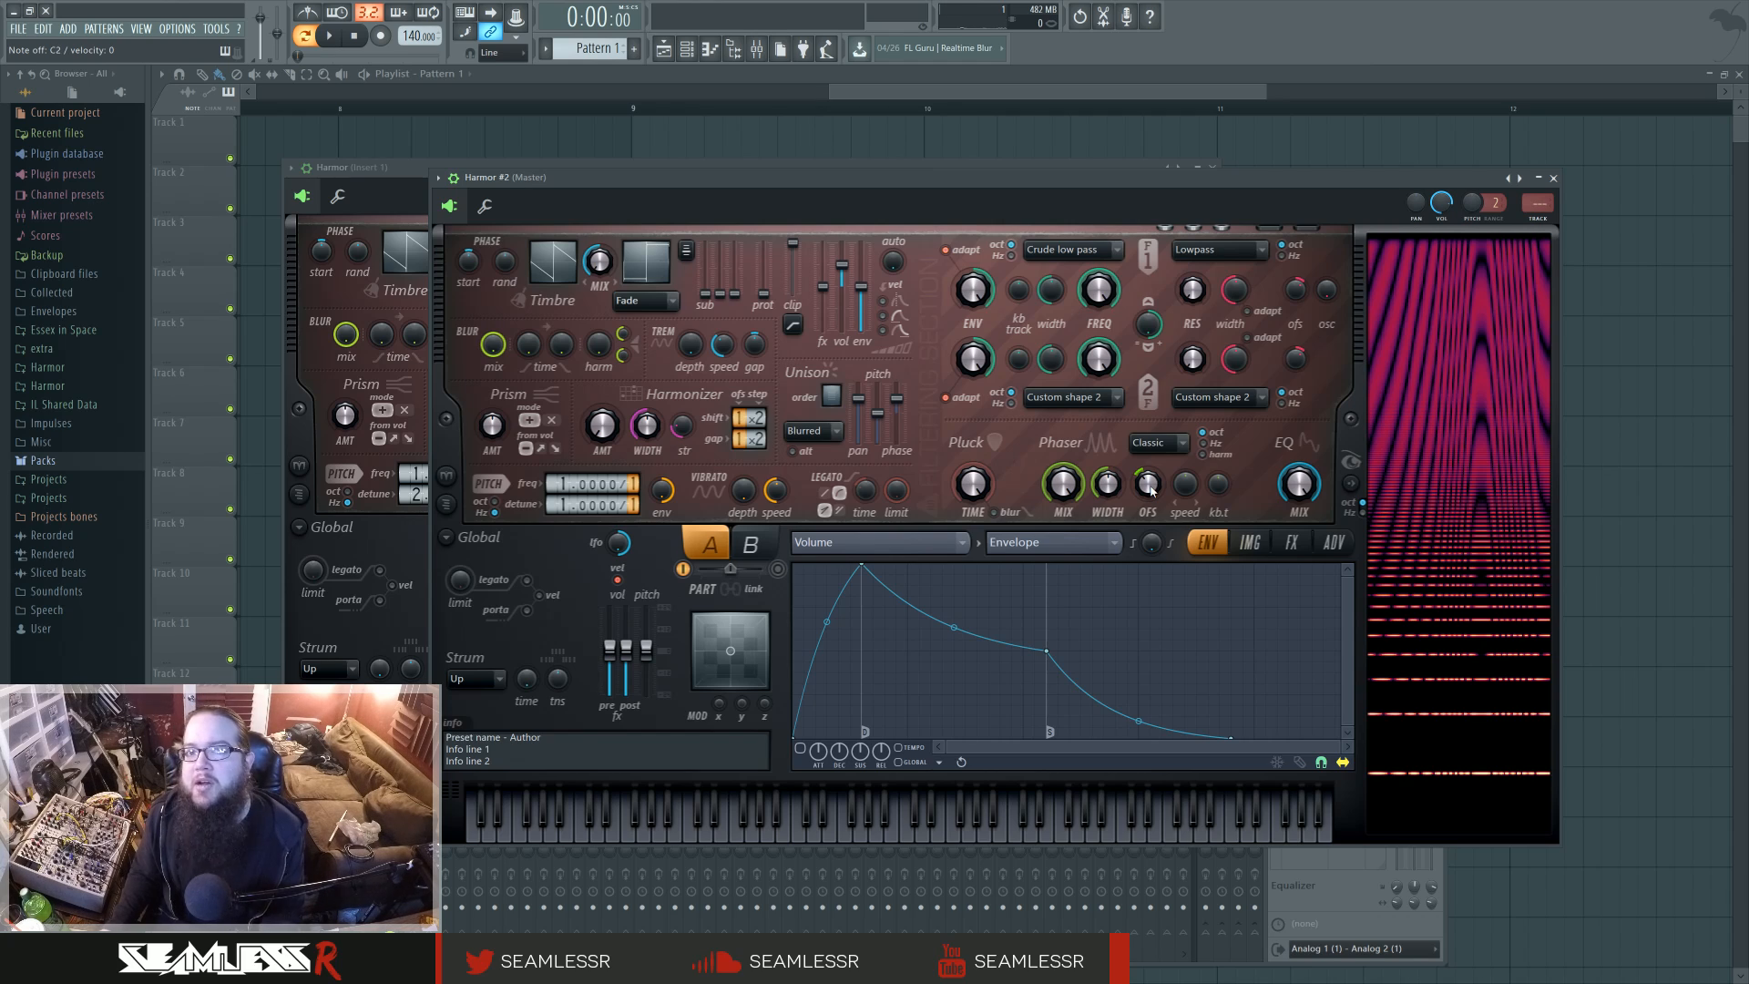
pyautogui.moveTo(1150, 489); pyautogui.dragTo(1150, 472)
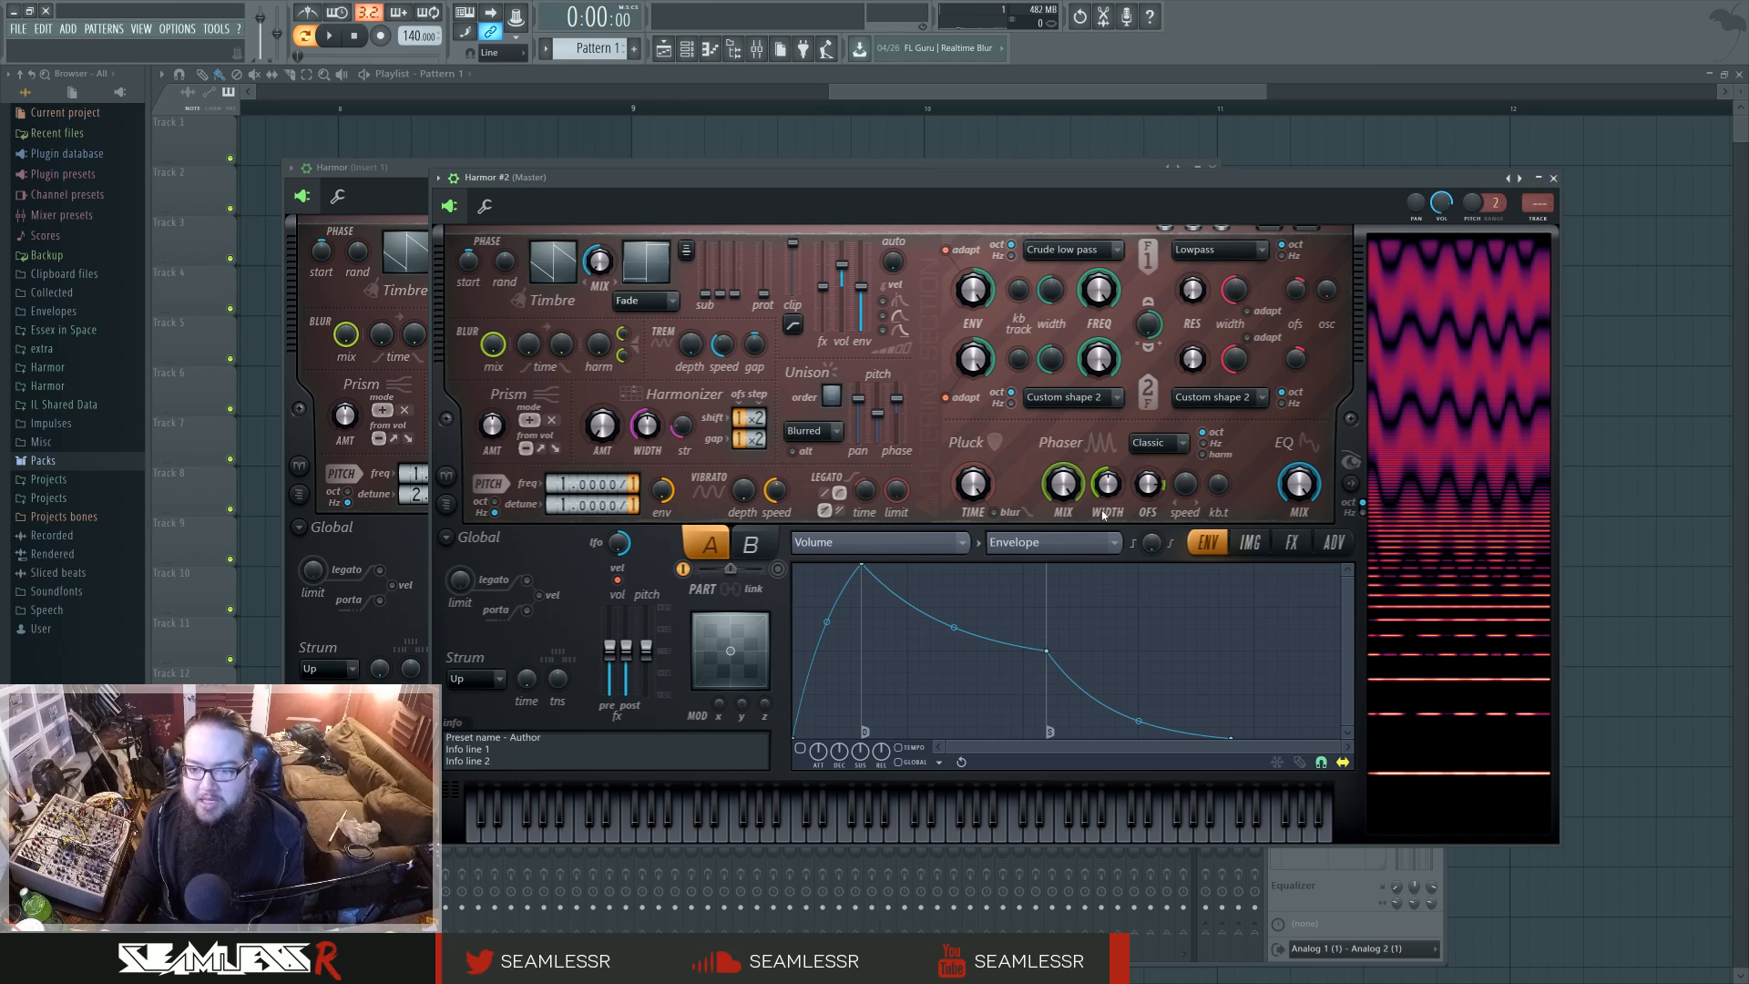
# Set the phaser shape to Custom, bend both halves of its curve into a narrow central peak, and sweep the phaser offset.
pyautogui.click(1157, 444)
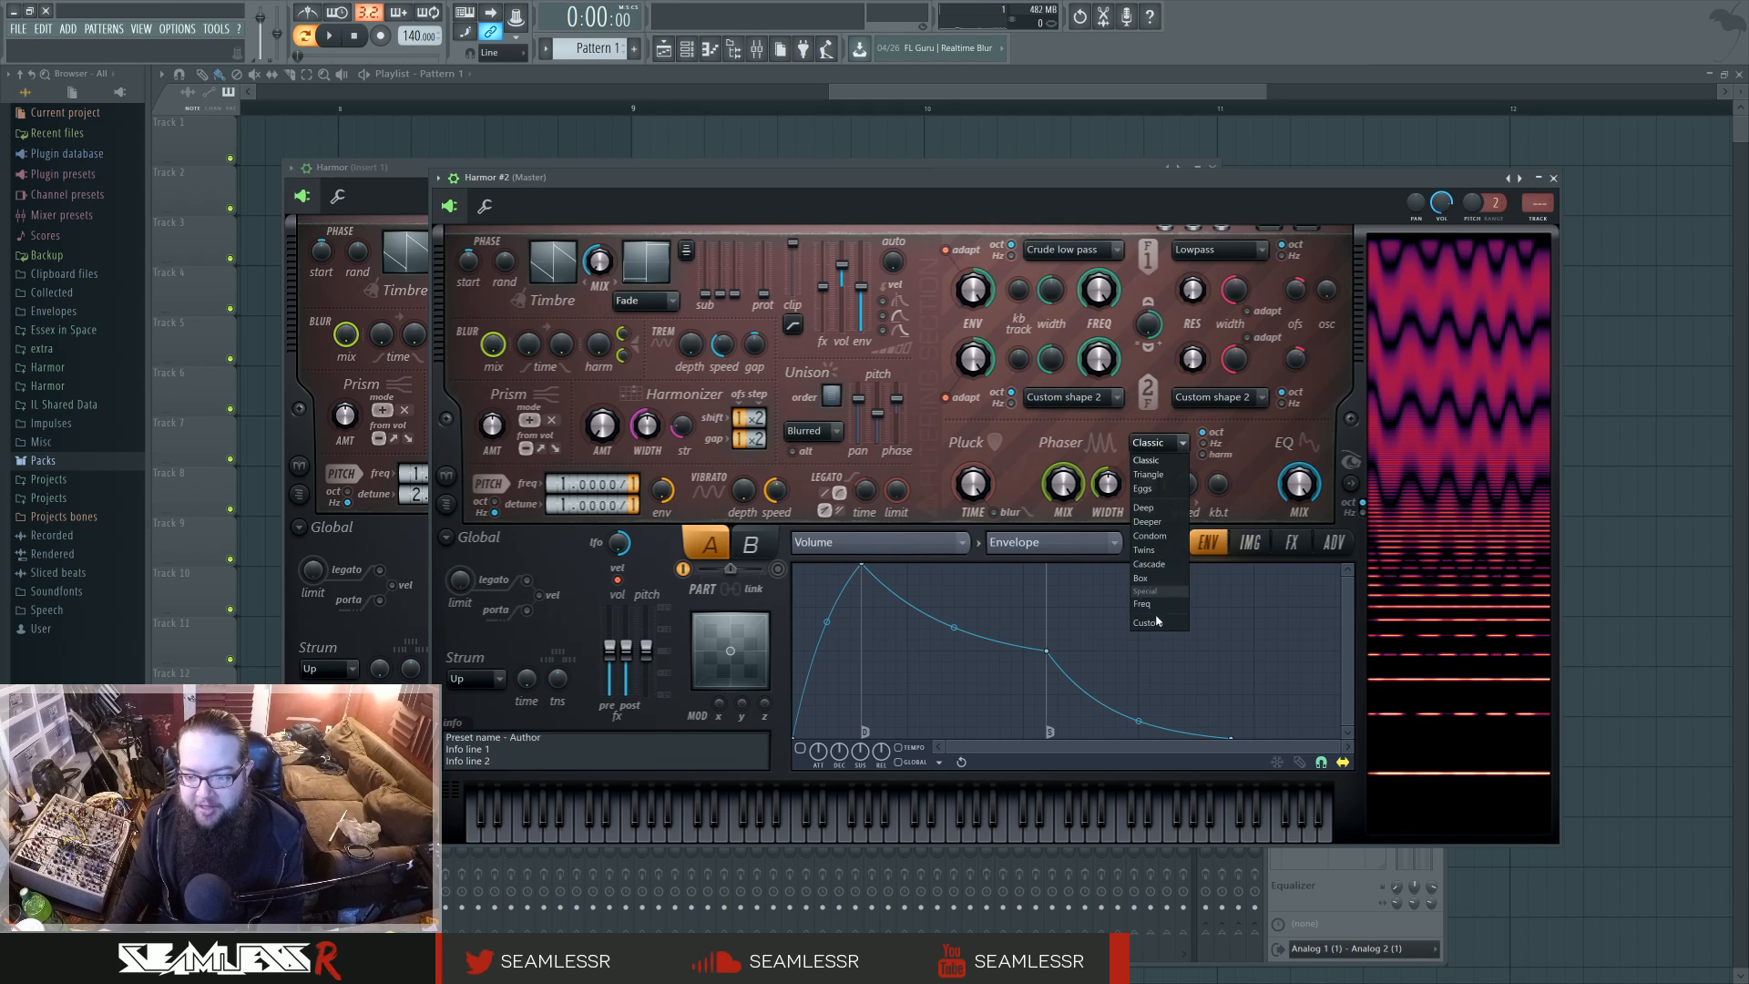
pyautogui.click(1154, 619)
pyautogui.moveTo(931, 650); pyautogui.dragTo(931, 737)
pyautogui.moveTo(1203, 651); pyautogui.dragTo(1203, 737)
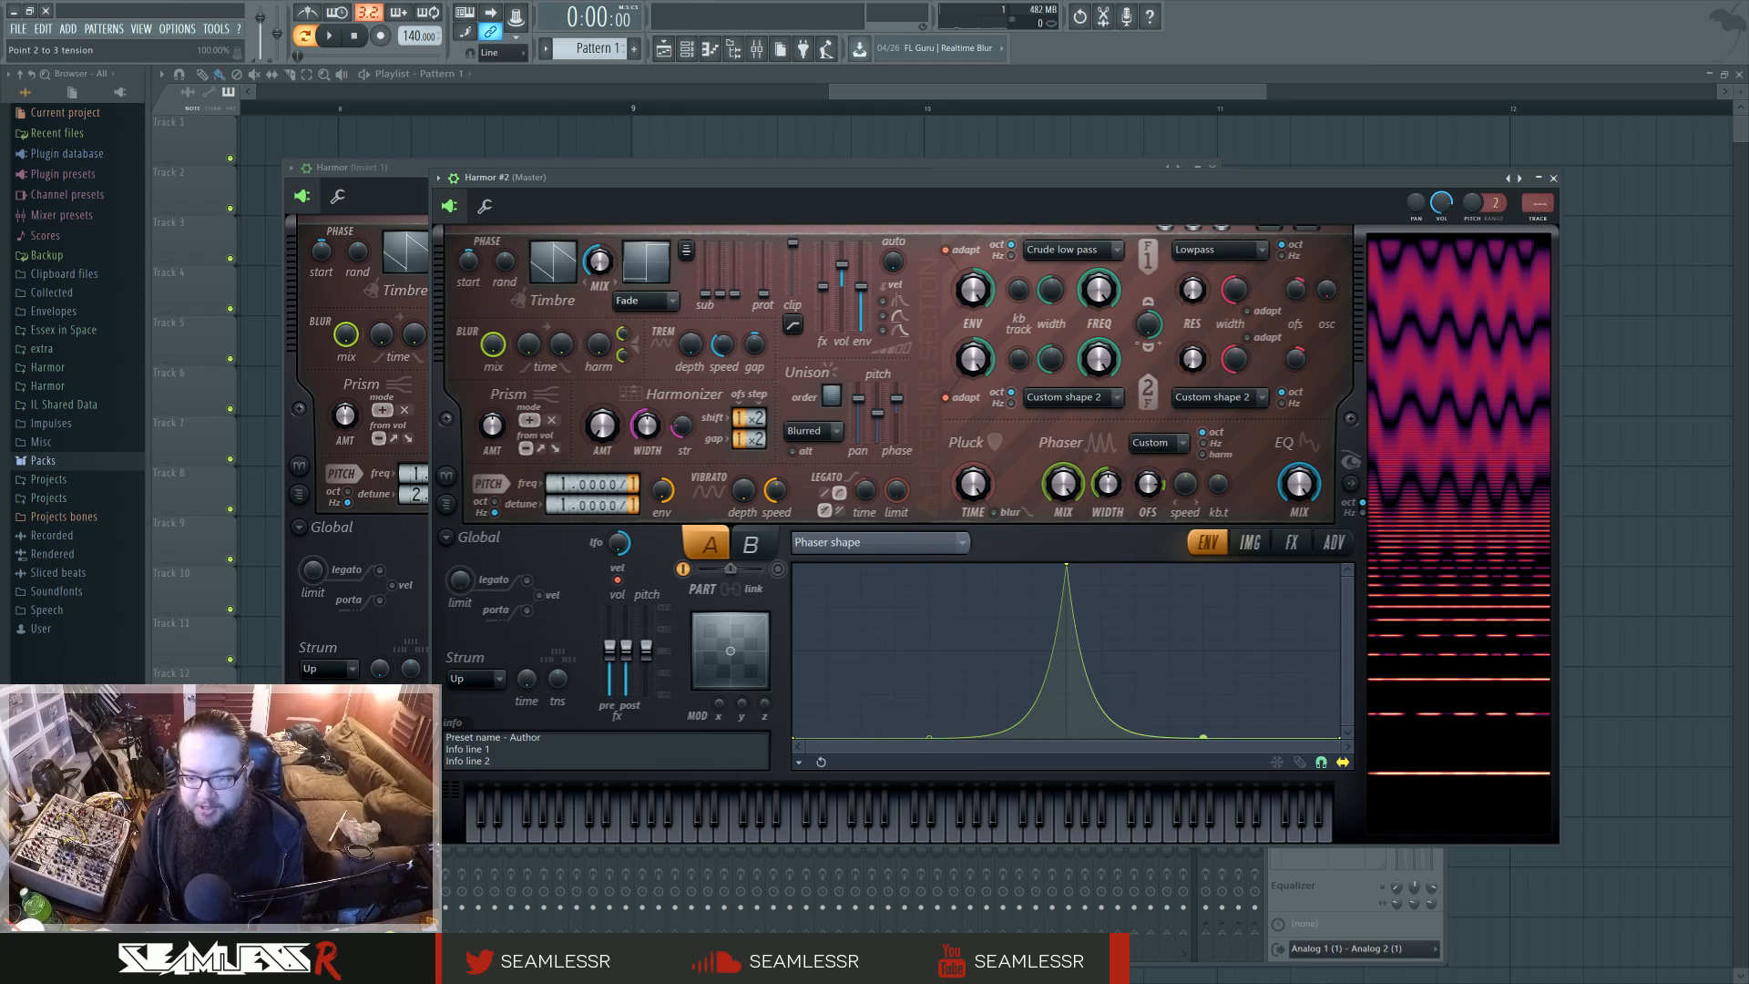
pyautogui.moveTo(1149, 484); pyautogui.dragTo(1149, 514)
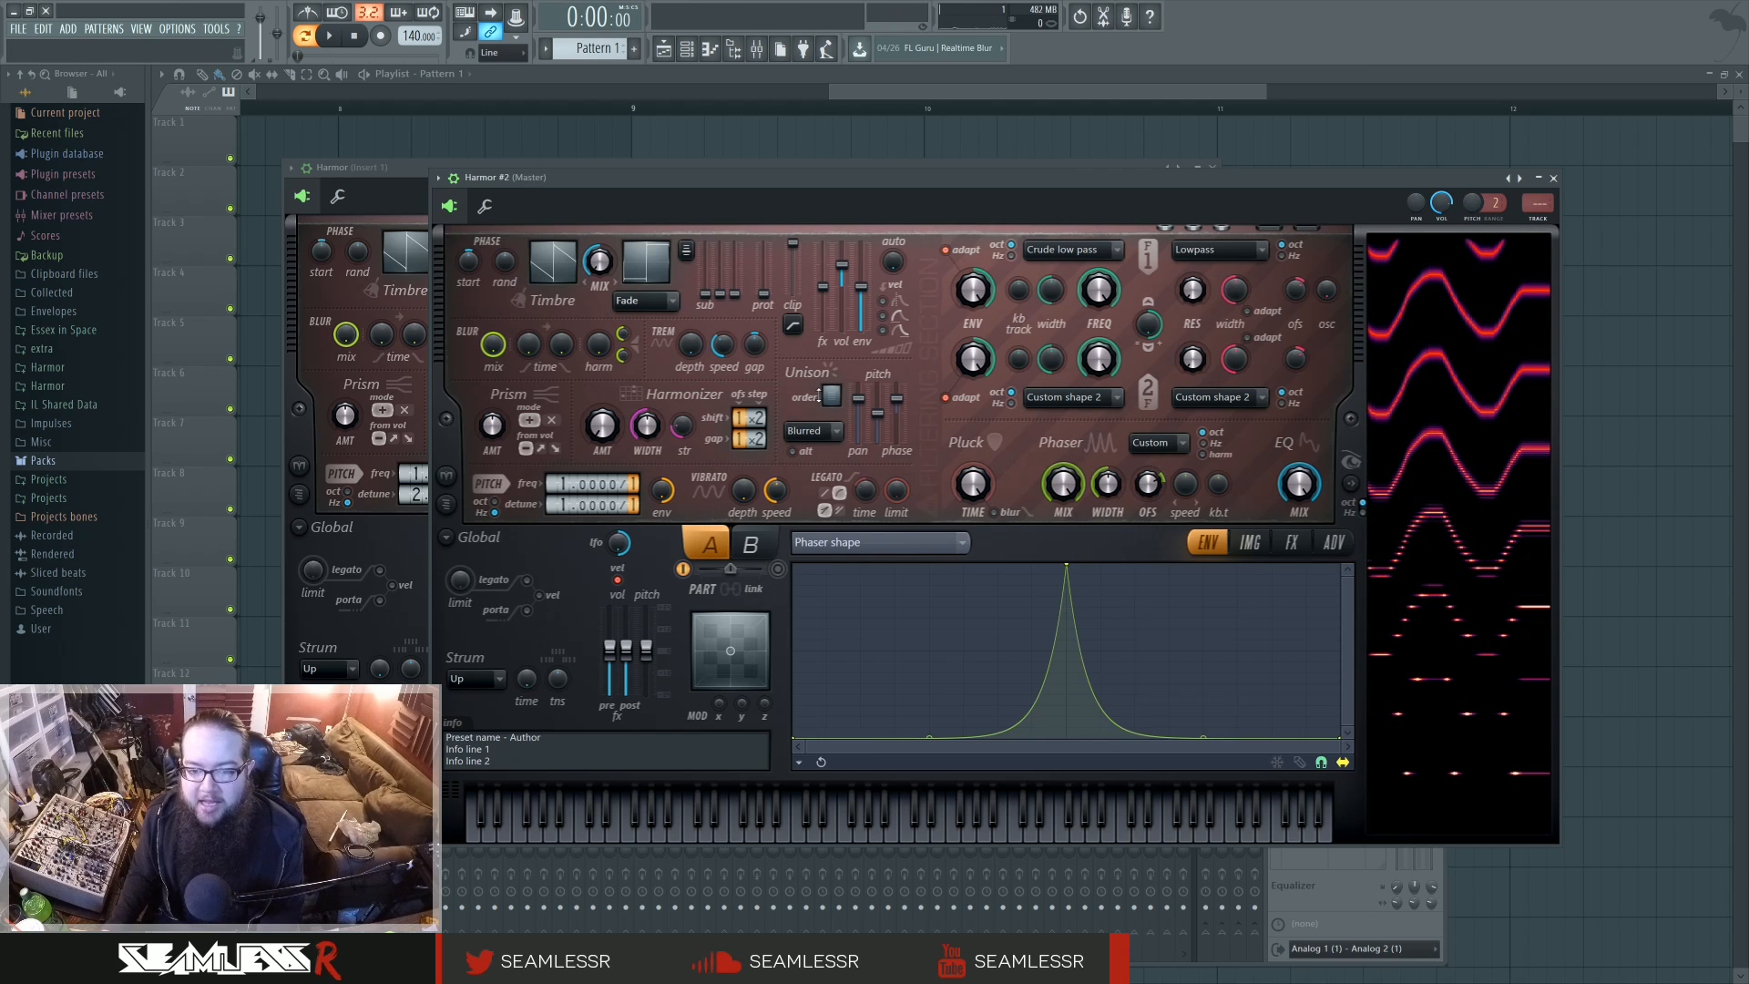
# Lower the unison pan and pitch, and give phaser offset a unison index mapping that falls linearly from maximum to minimum.
pyautogui.moveTo(858, 398); pyautogui.dragTo(858, 419)
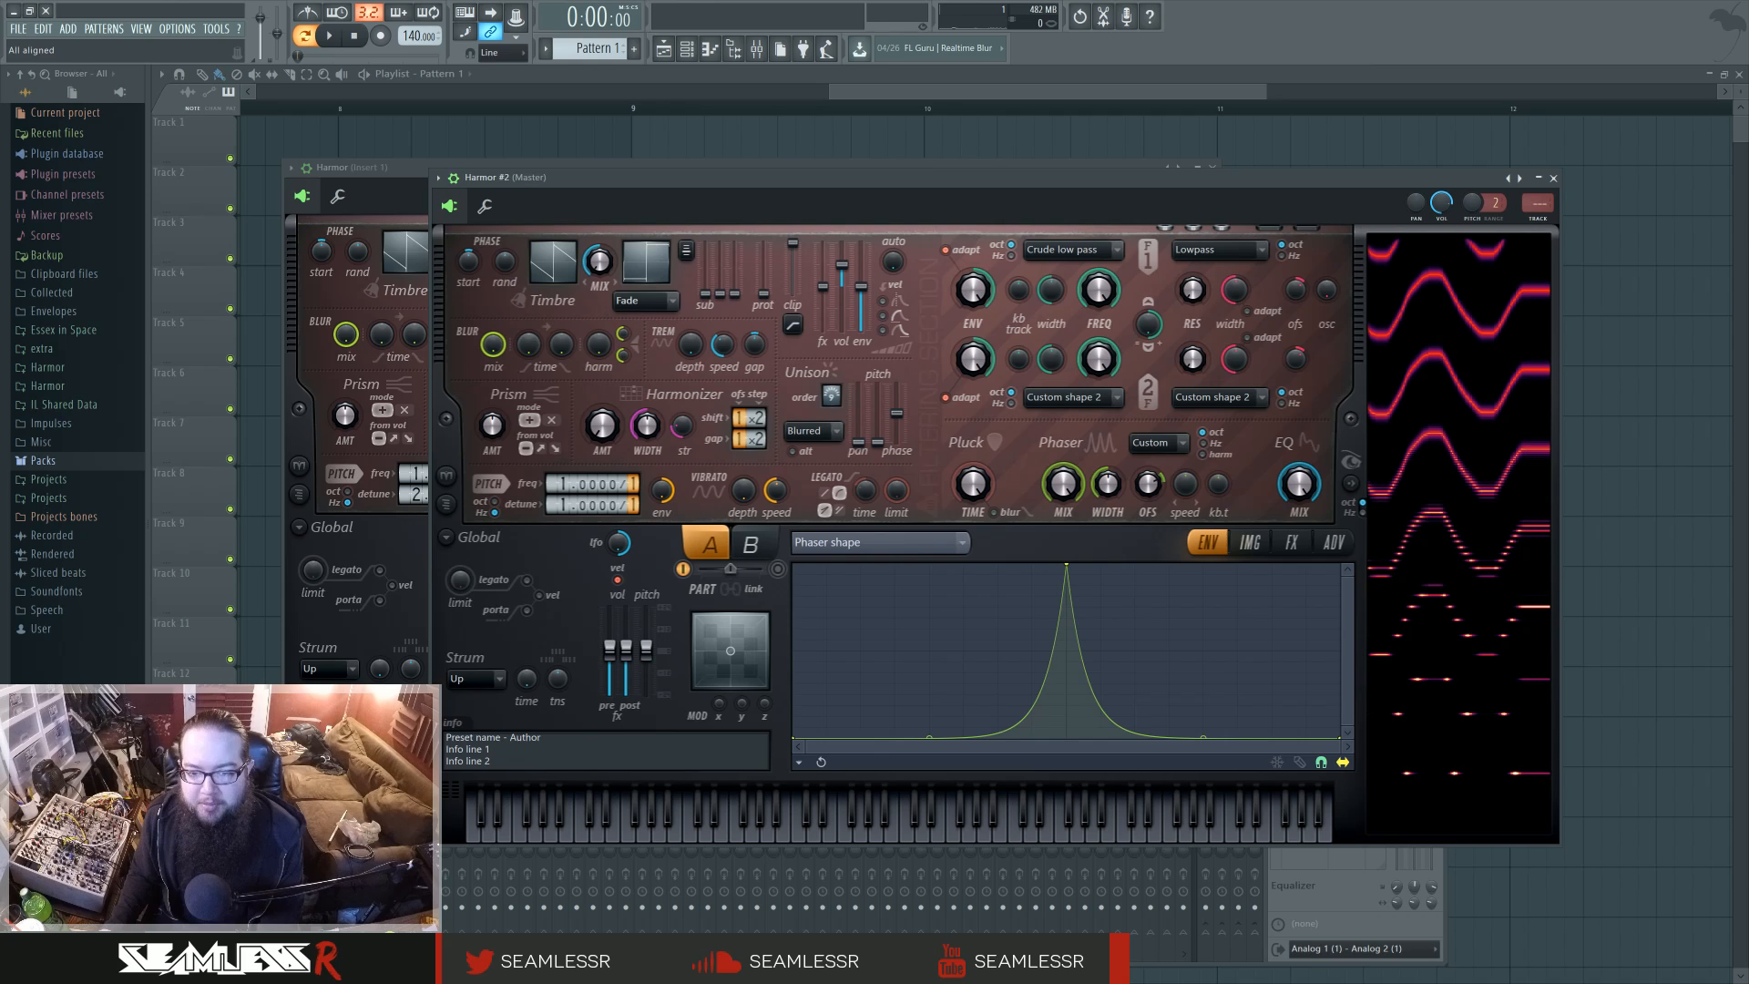
pyautogui.rightClick(1150, 483)
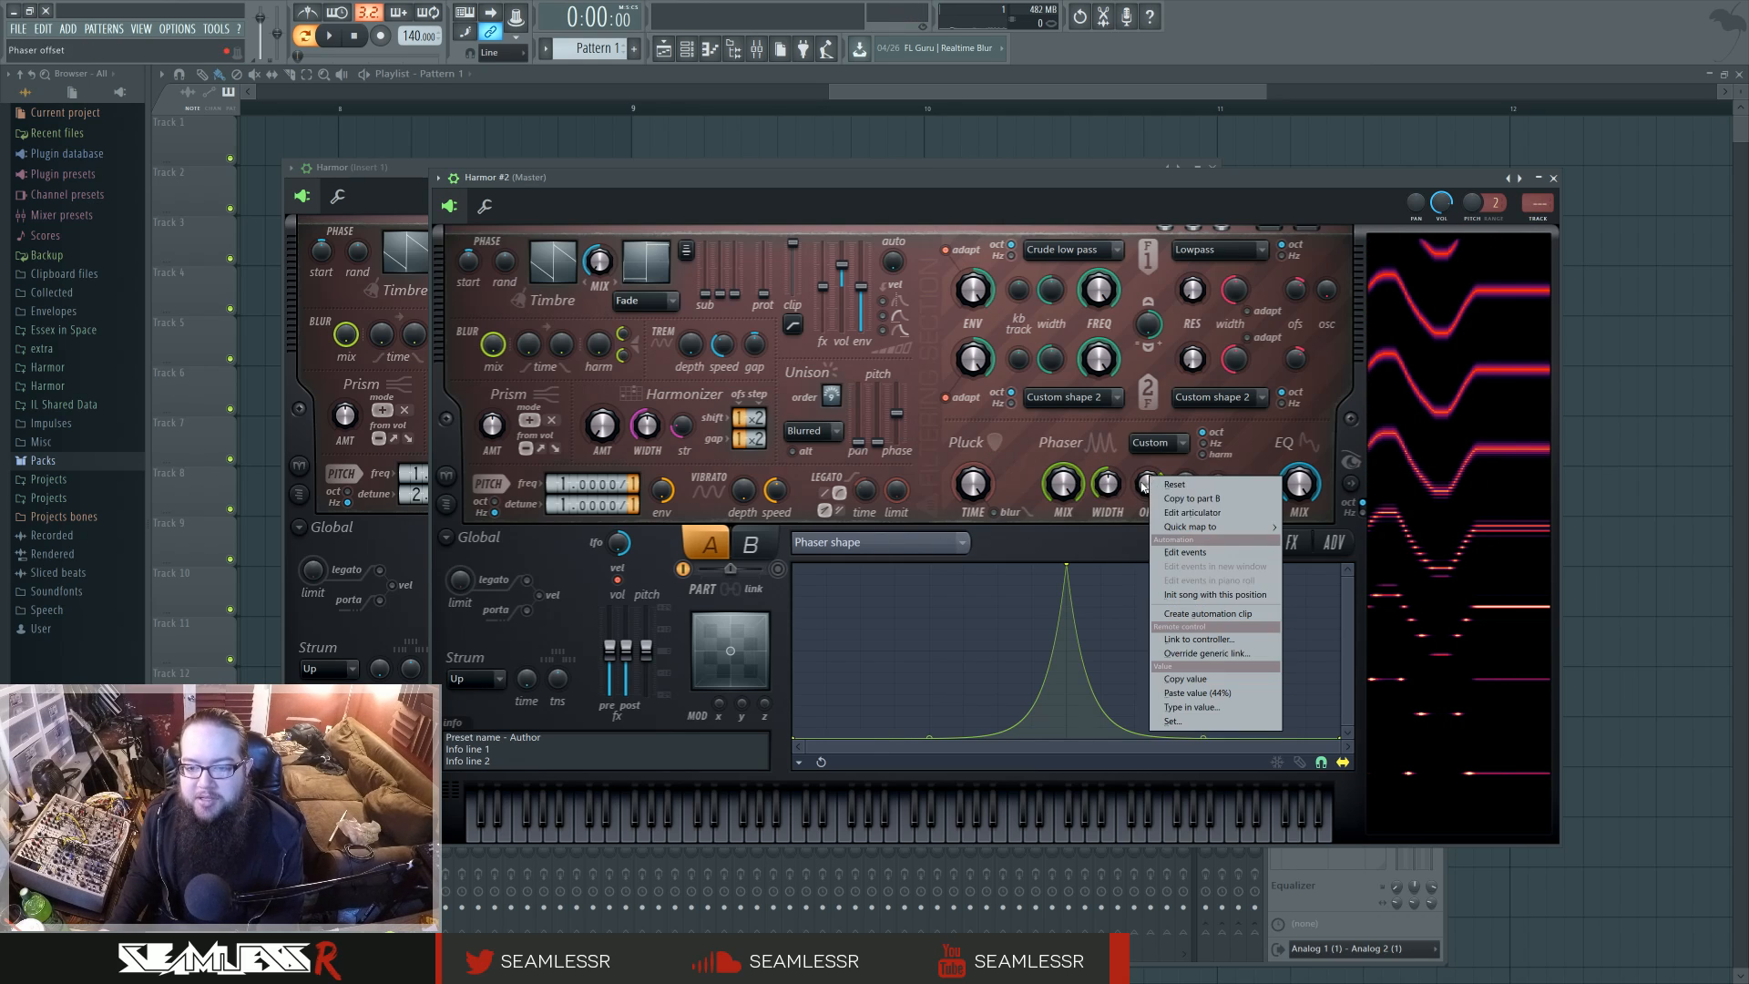
pyautogui.click(1172, 531)
pyautogui.click(1036, 548)
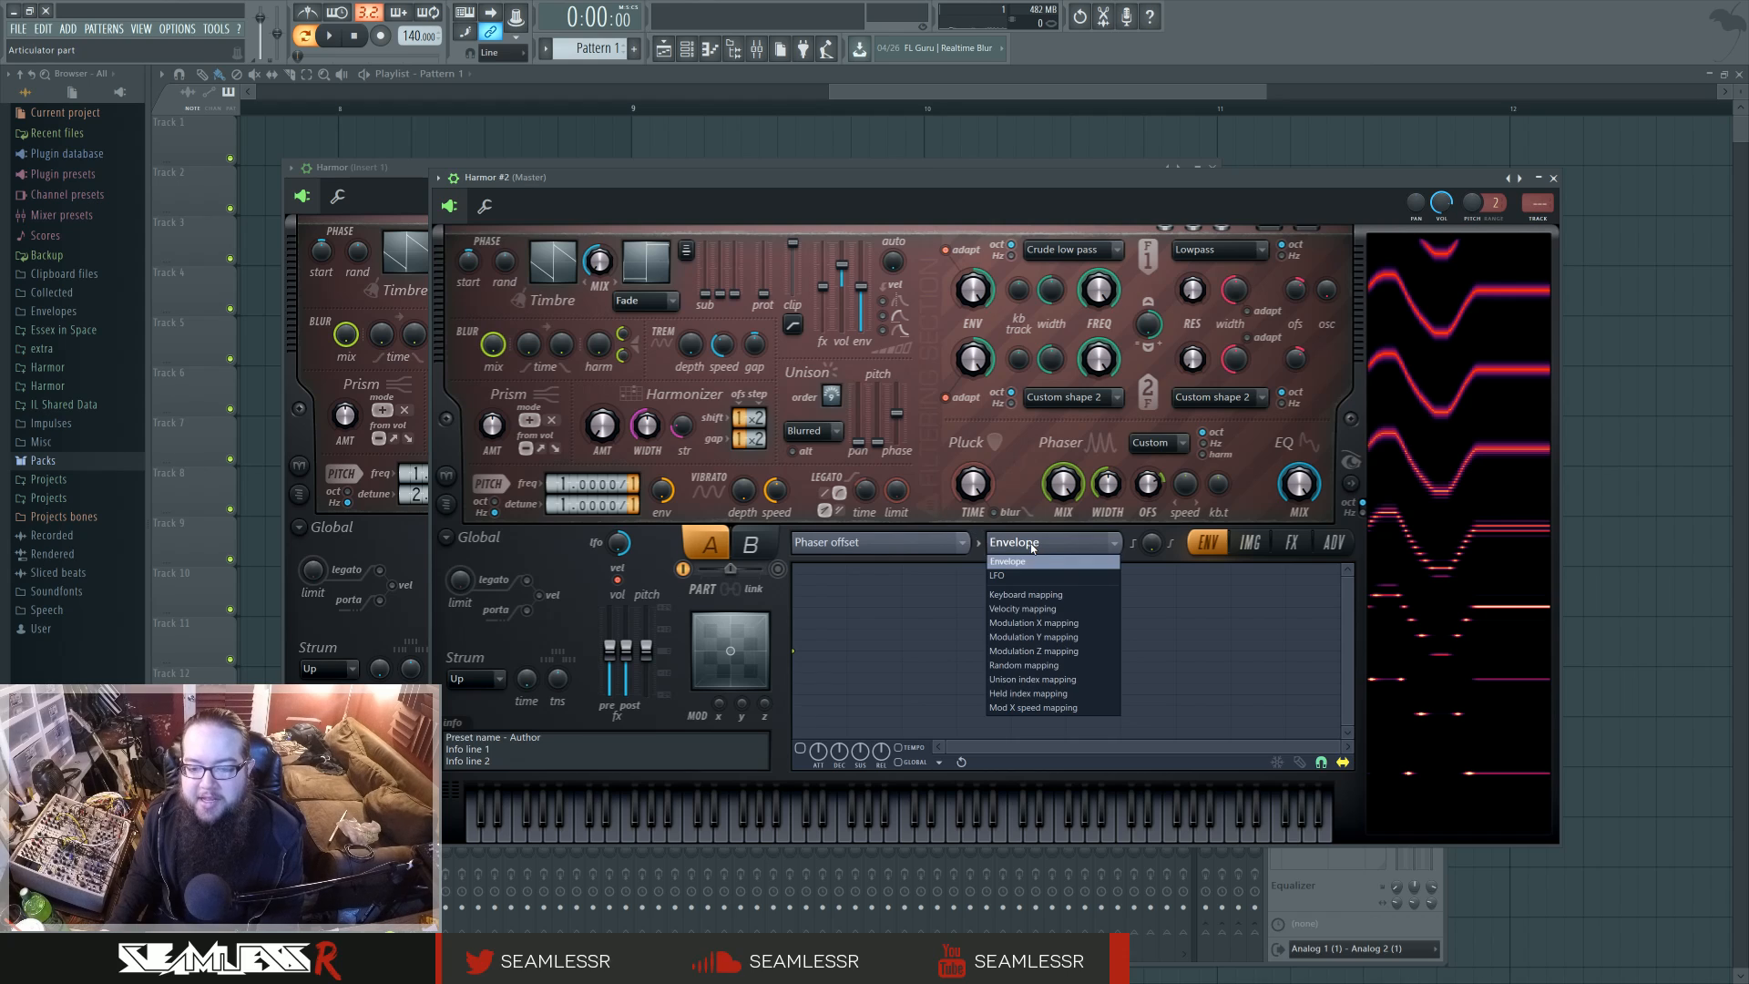
pyautogui.click(1067, 684)
pyautogui.moveTo(789, 650); pyautogui.dragTo(796, 470)
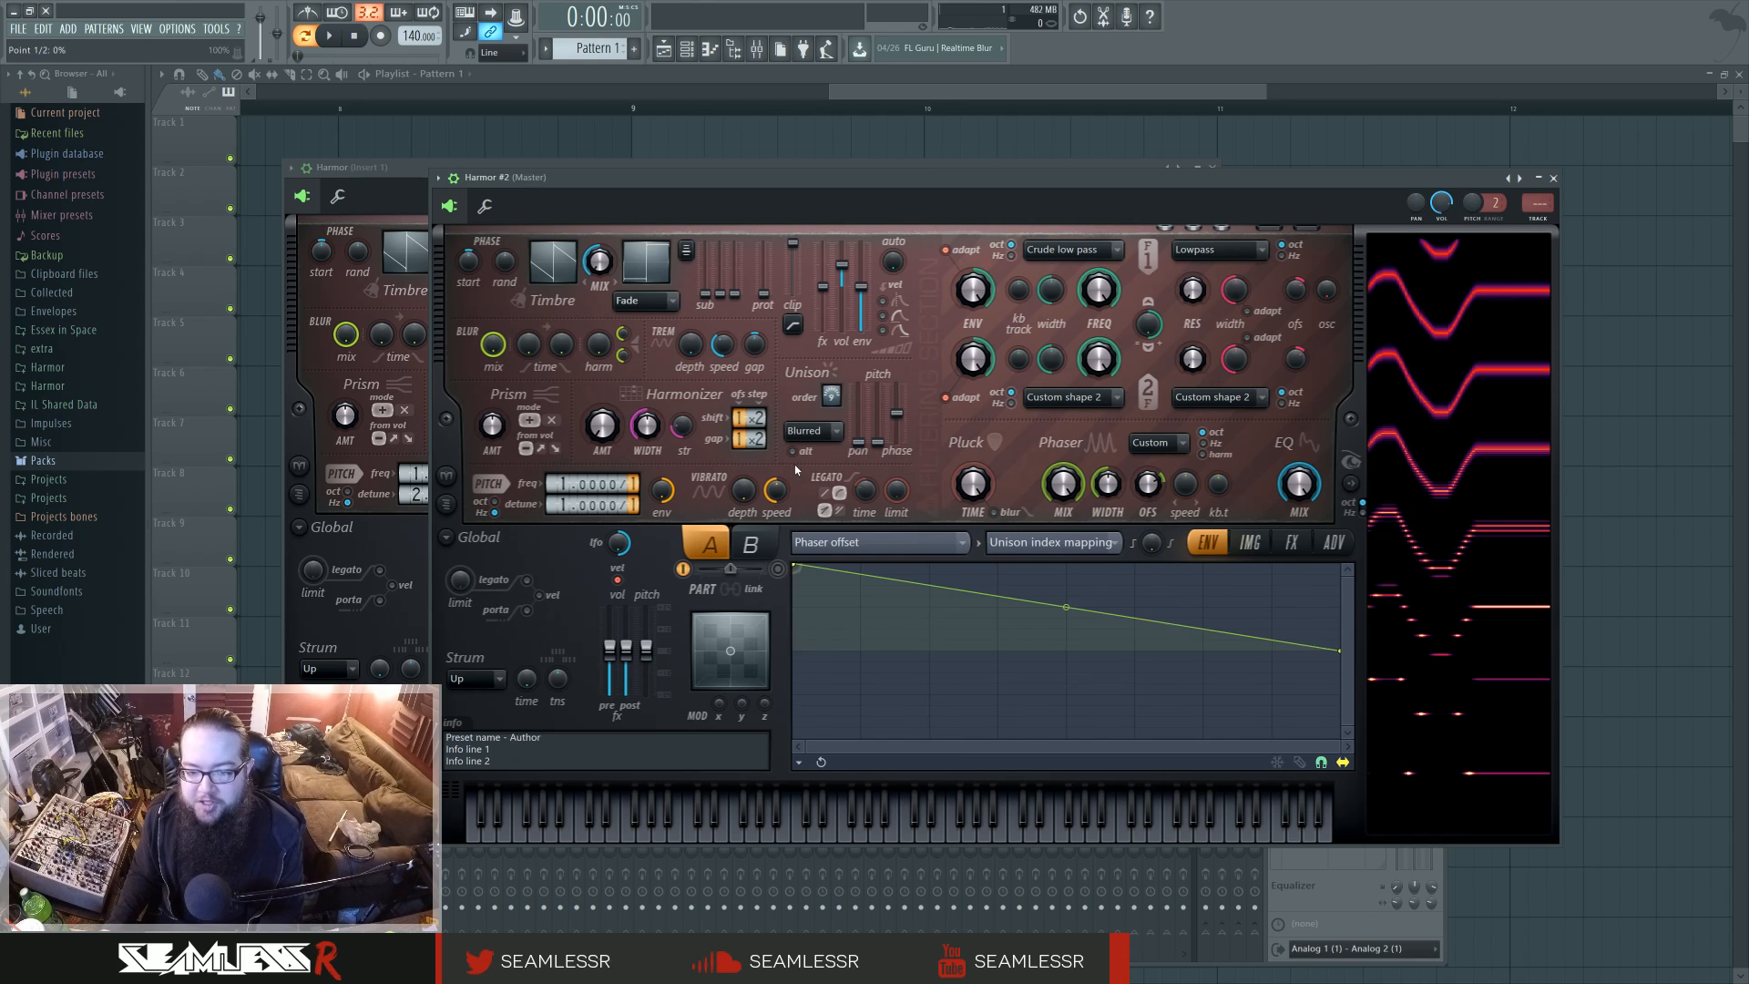
pyautogui.moveTo(1337, 651); pyautogui.dragTo(1339, 736)
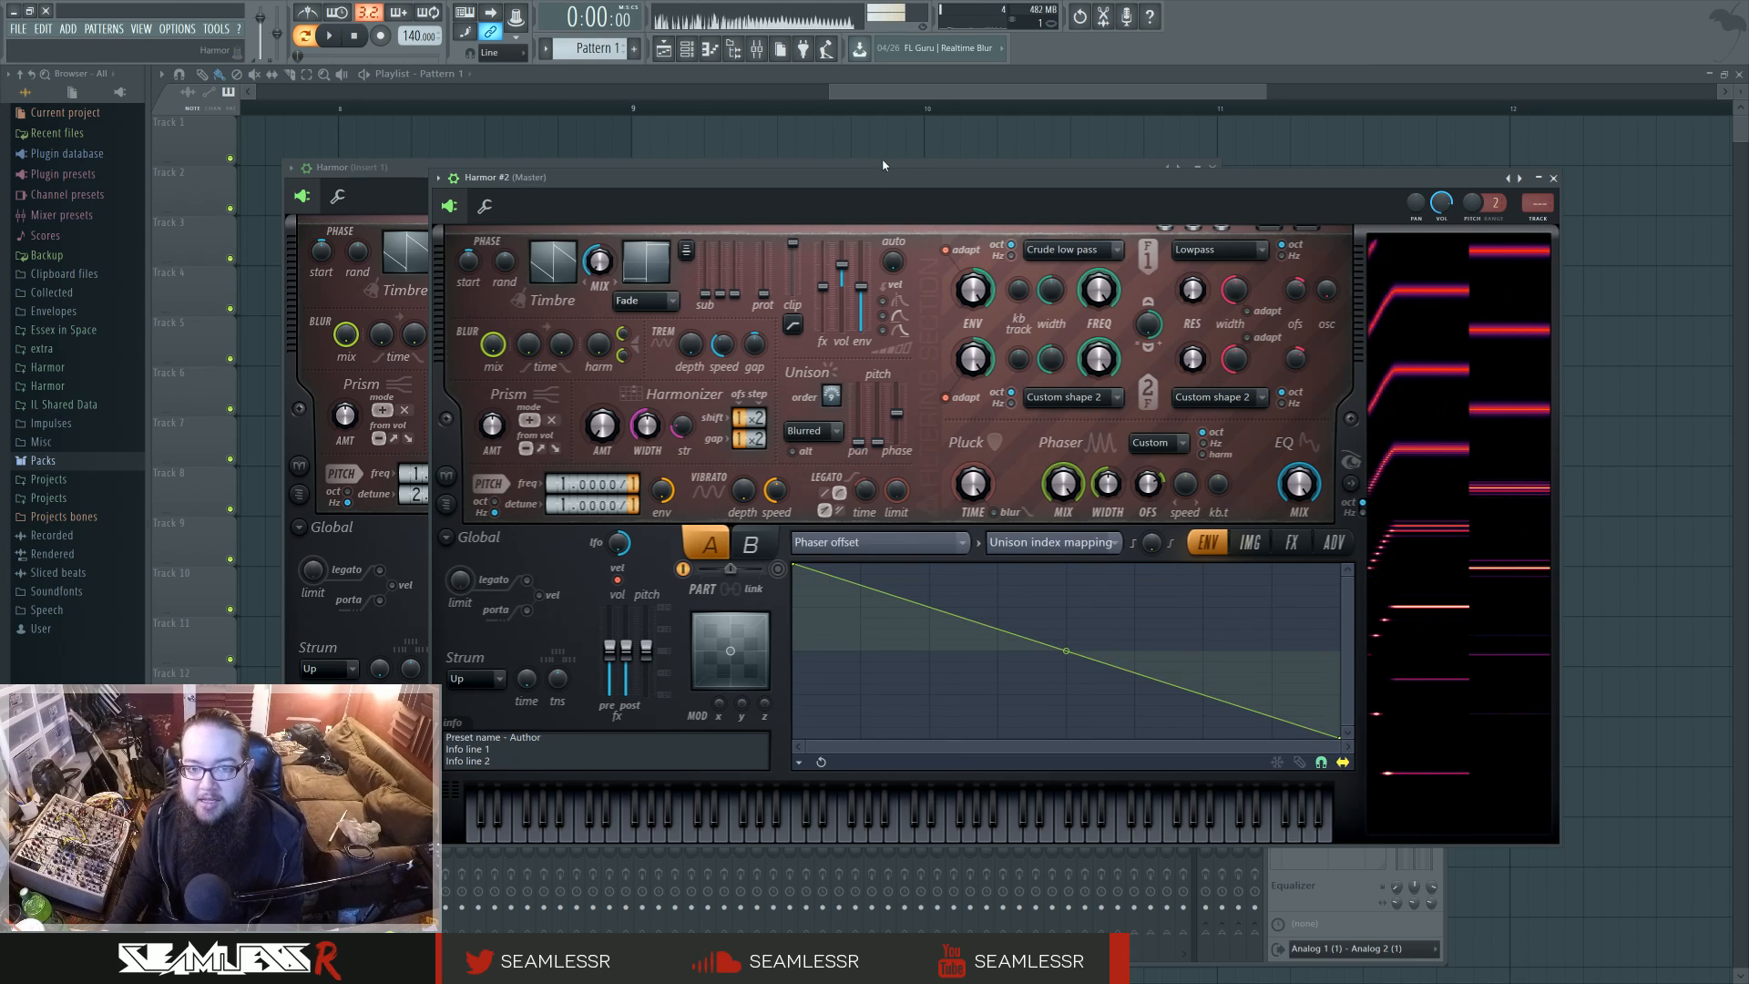
pyautogui.moveTo(1148, 485); pyautogui.dragTo(1148, 539)
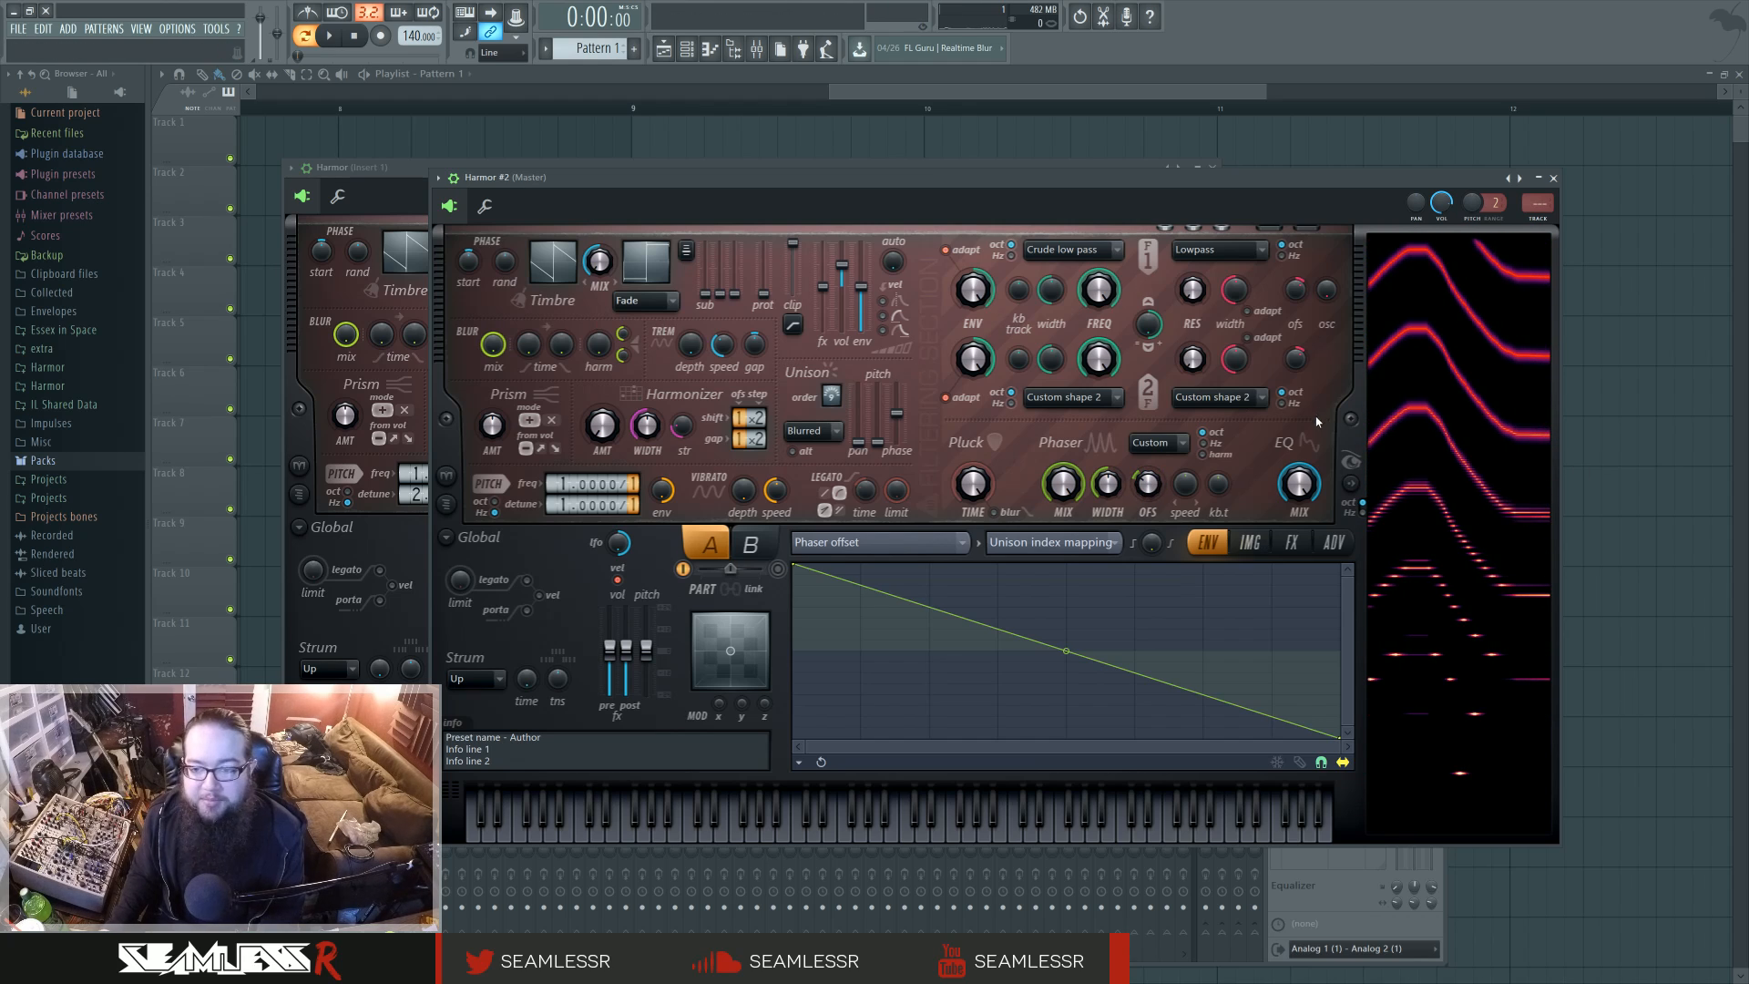
# Route Harmor #2 to mixer insert 1 and open its Fruity parametric EQ 2 to view the phaser offset's effect on the spectrum.
pyautogui.scroll(1, 1538, 203)
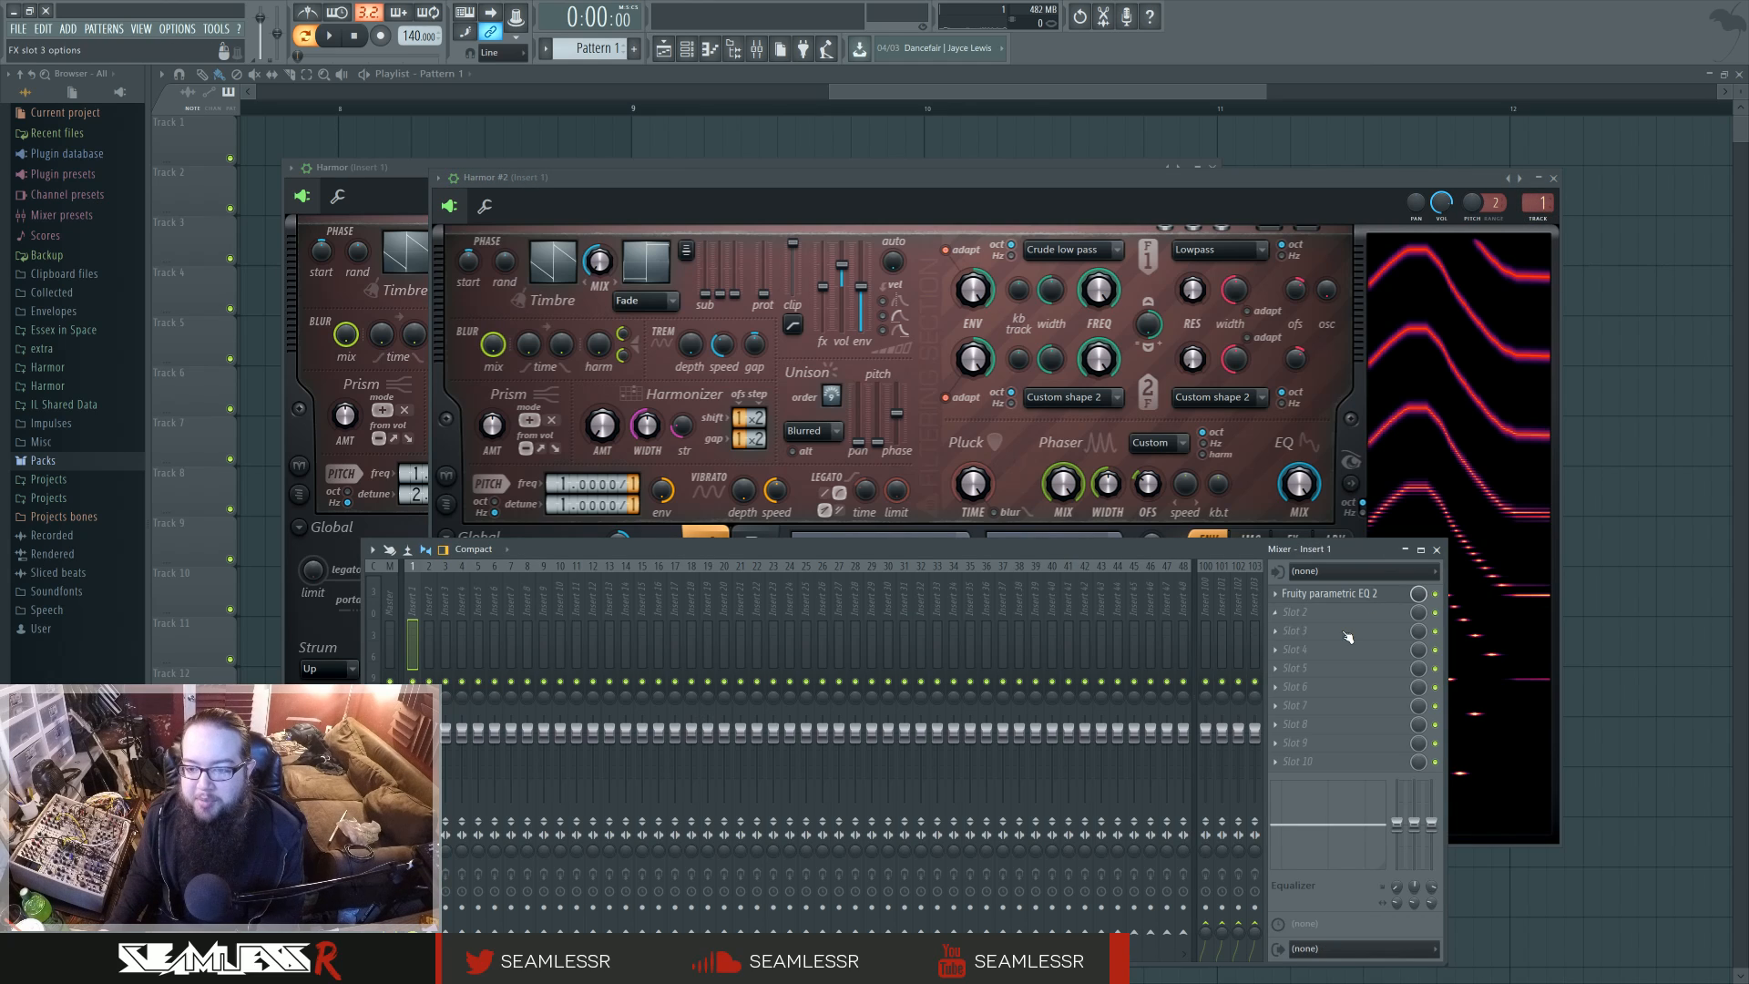
pyautogui.click(1339, 594)
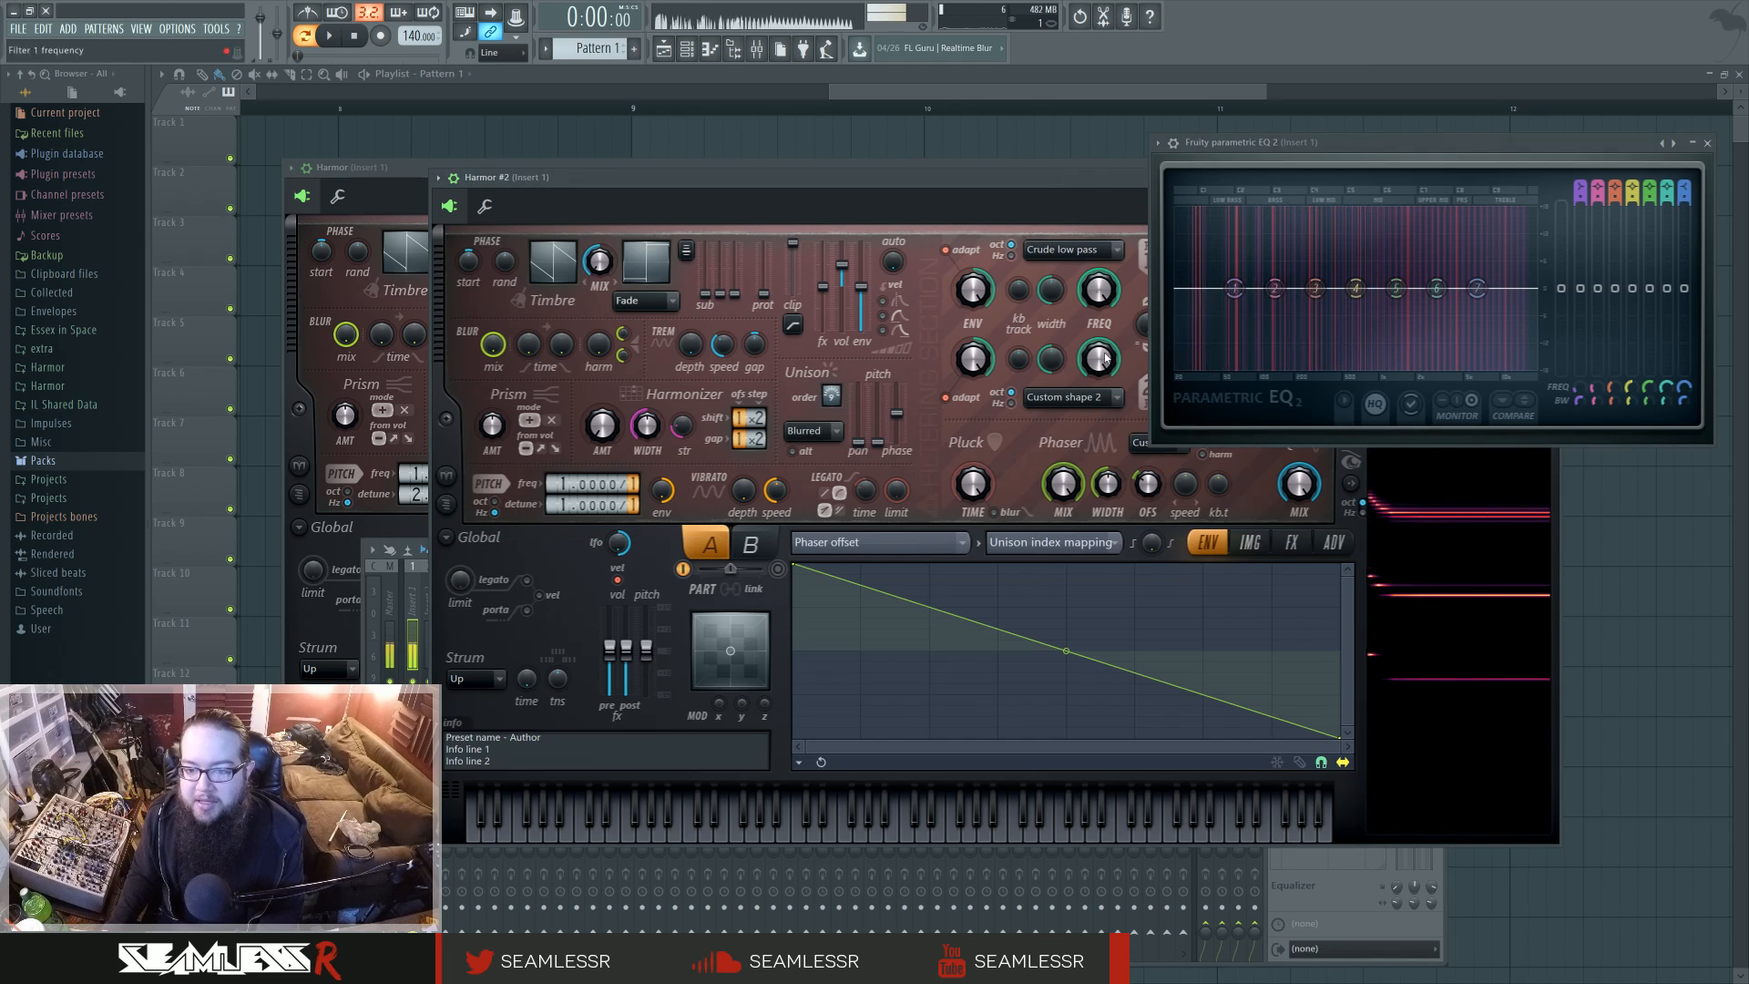
pyautogui.click(1135, 493)
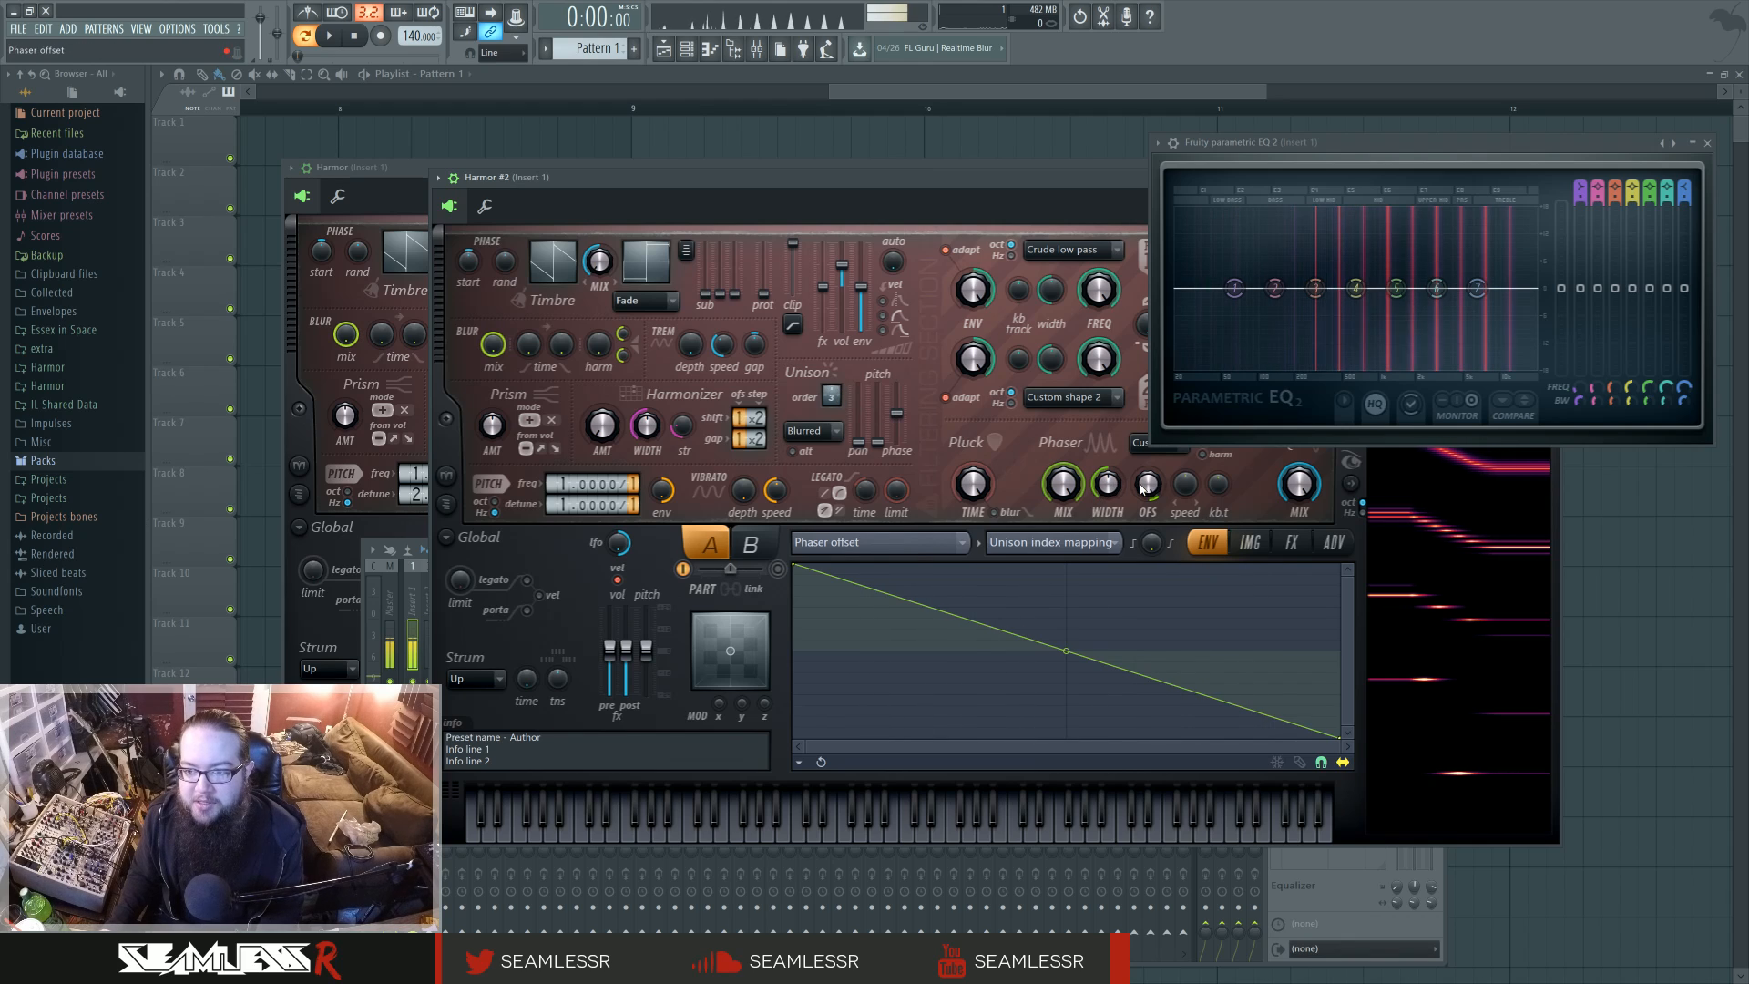
pyautogui.scroll(1, 831, 396)
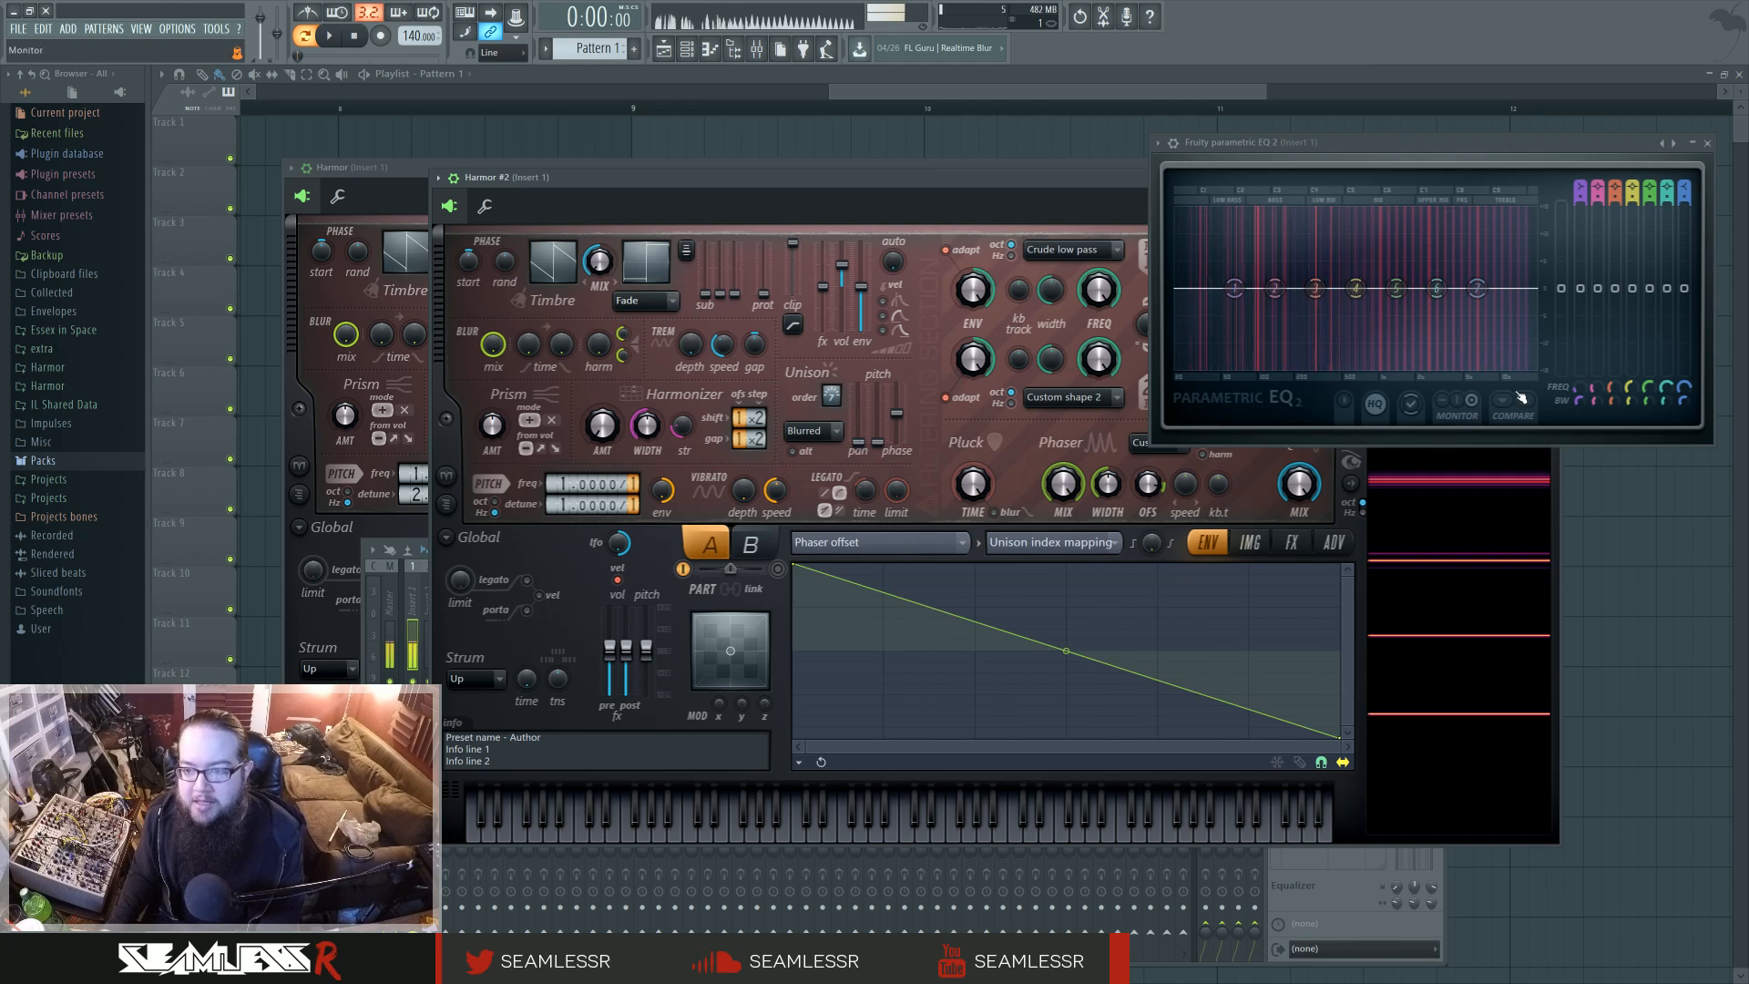
# Close the Fruity parametric EQ 2 and Harmor #2 windows, and show the original Harmor's visual feedback display.
pyautogui.moveTo(963, 181); pyautogui.dragTo(1176, 504)
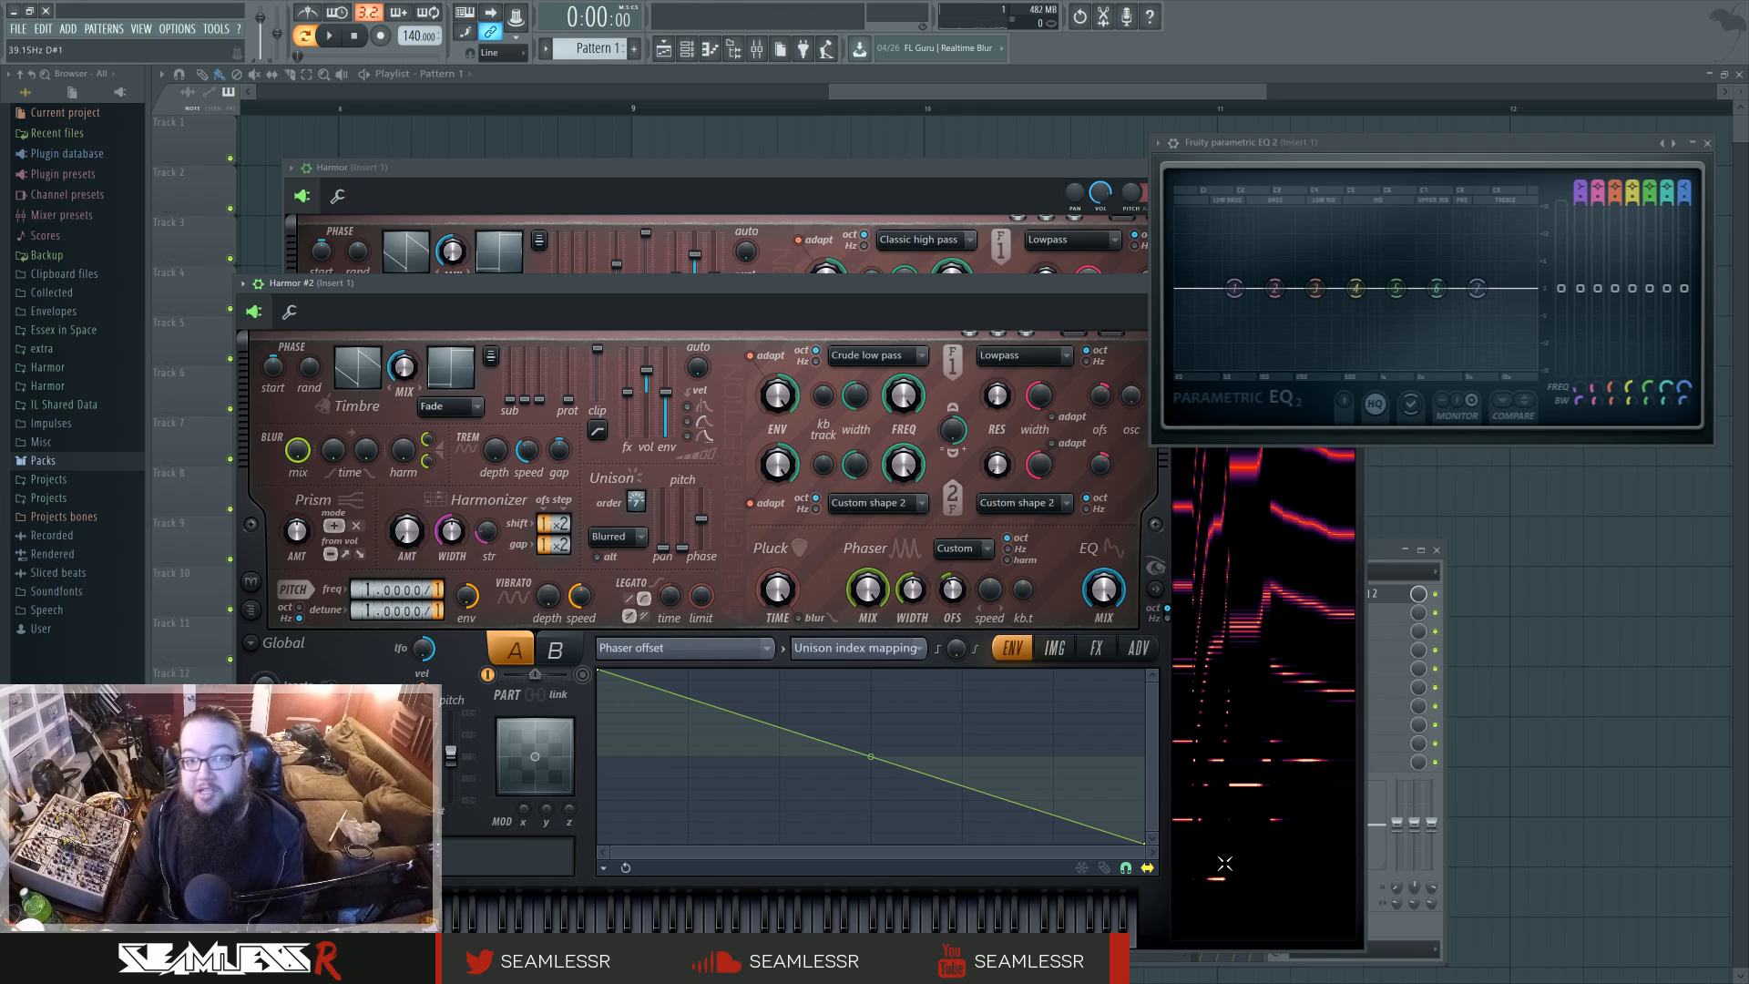
pyautogui.click(1707, 143)
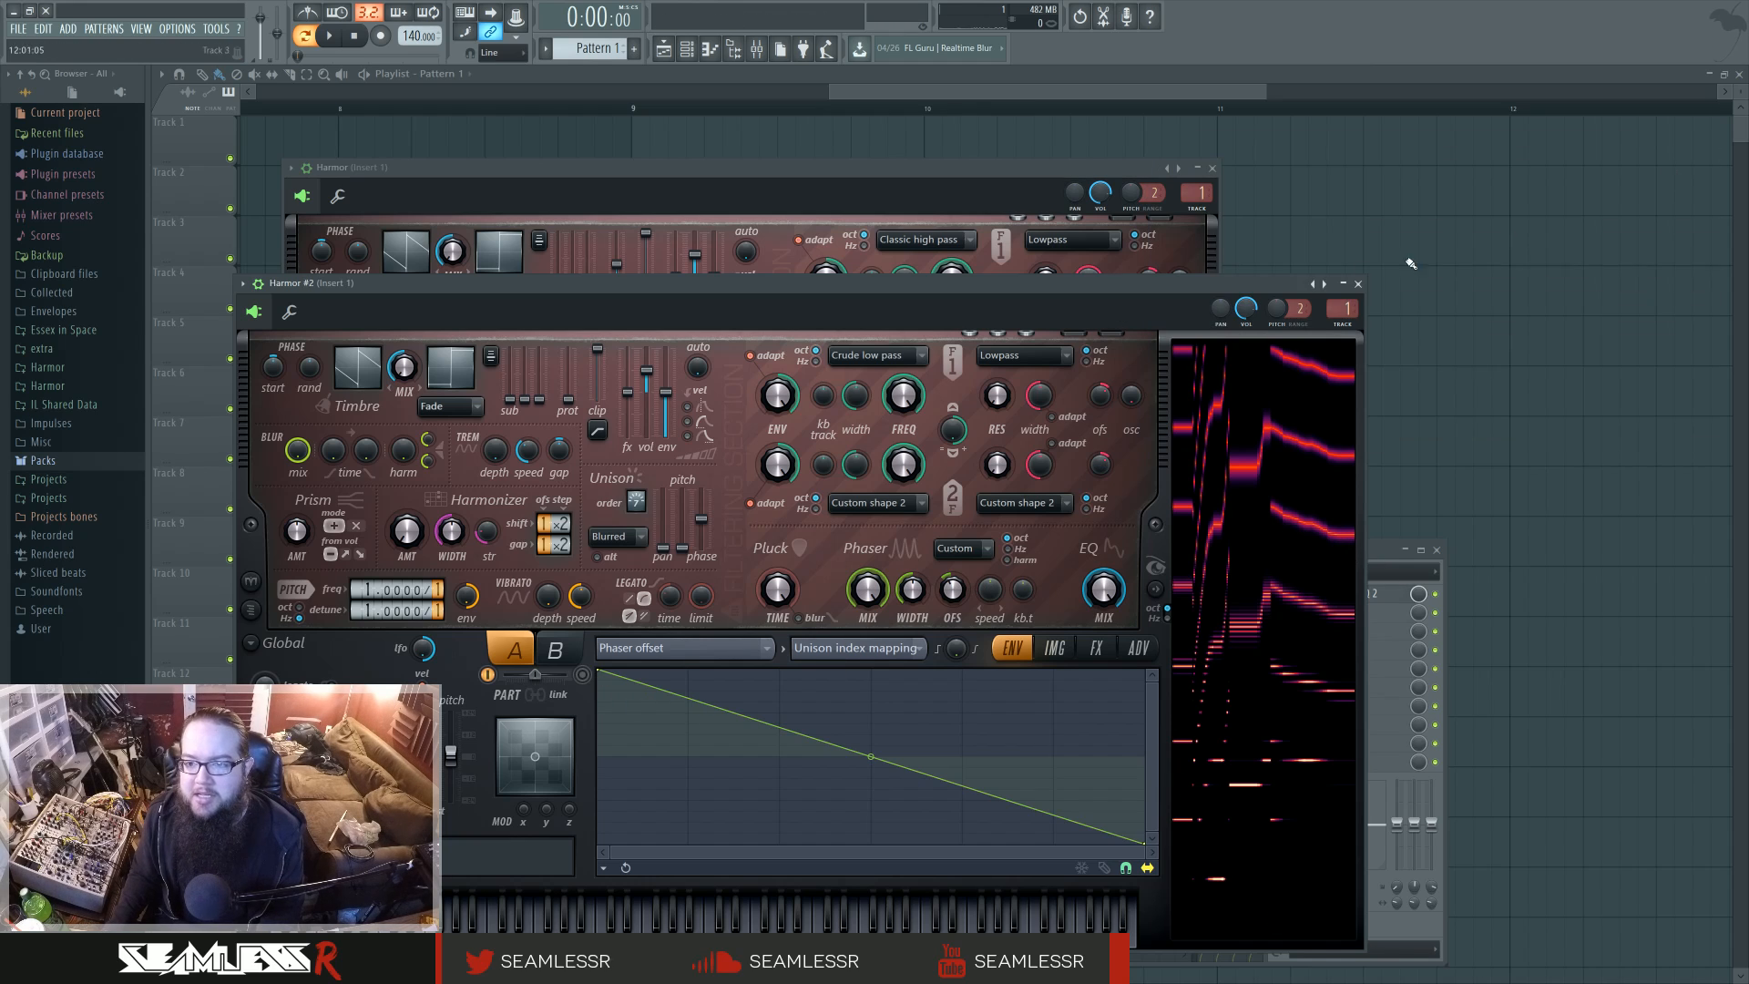
pyautogui.click(1358, 284)
pyautogui.moveTo(1051, 167); pyautogui.dragTo(1203, 197)
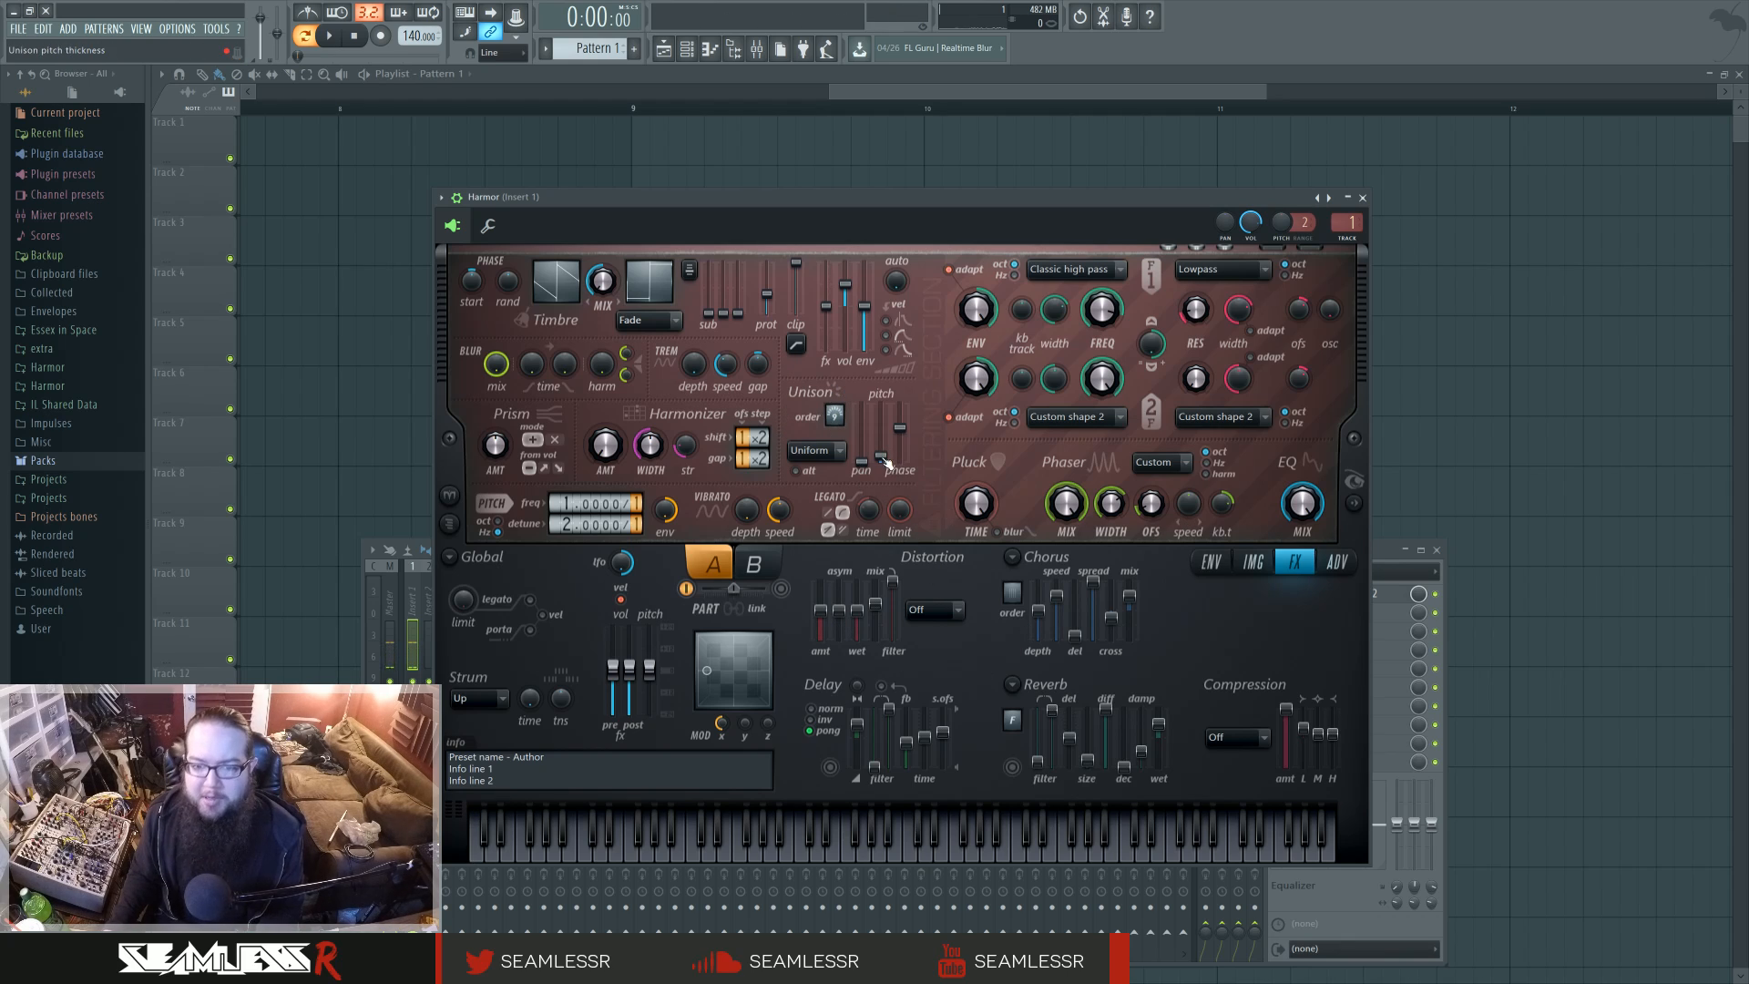
pyautogui.click(1355, 503)
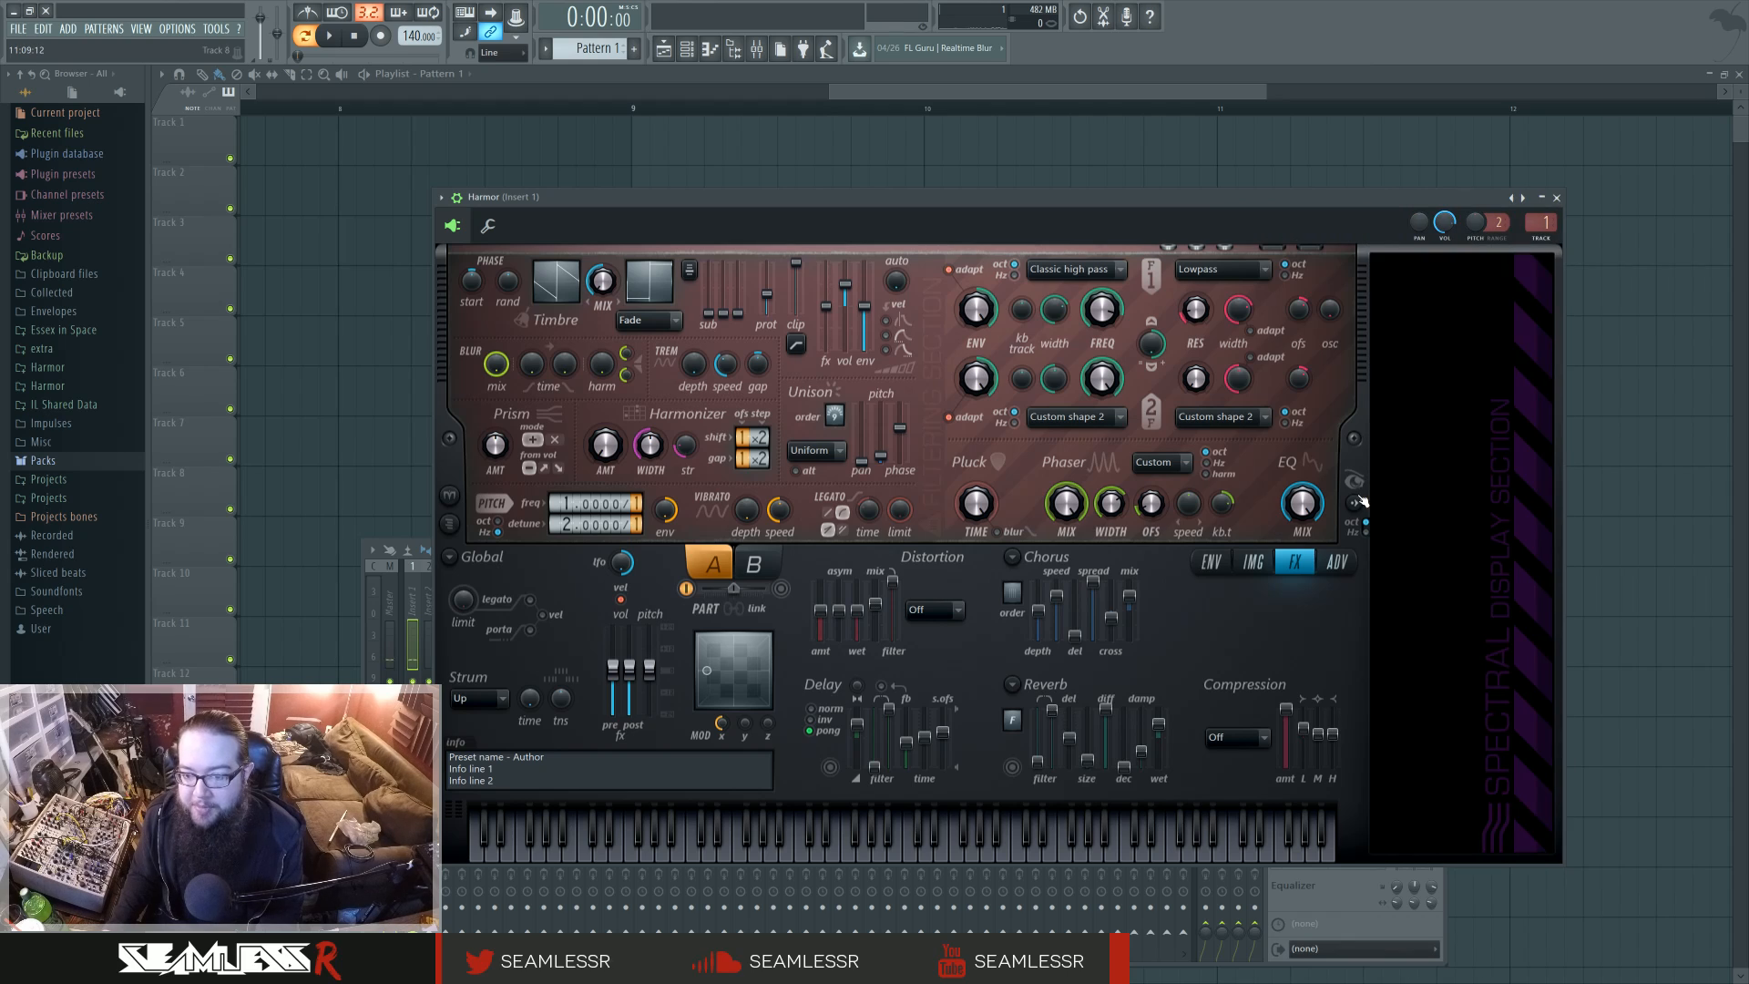
# Quick map the phaser offset to modulation X.
pyautogui.rightClick(1150, 510)
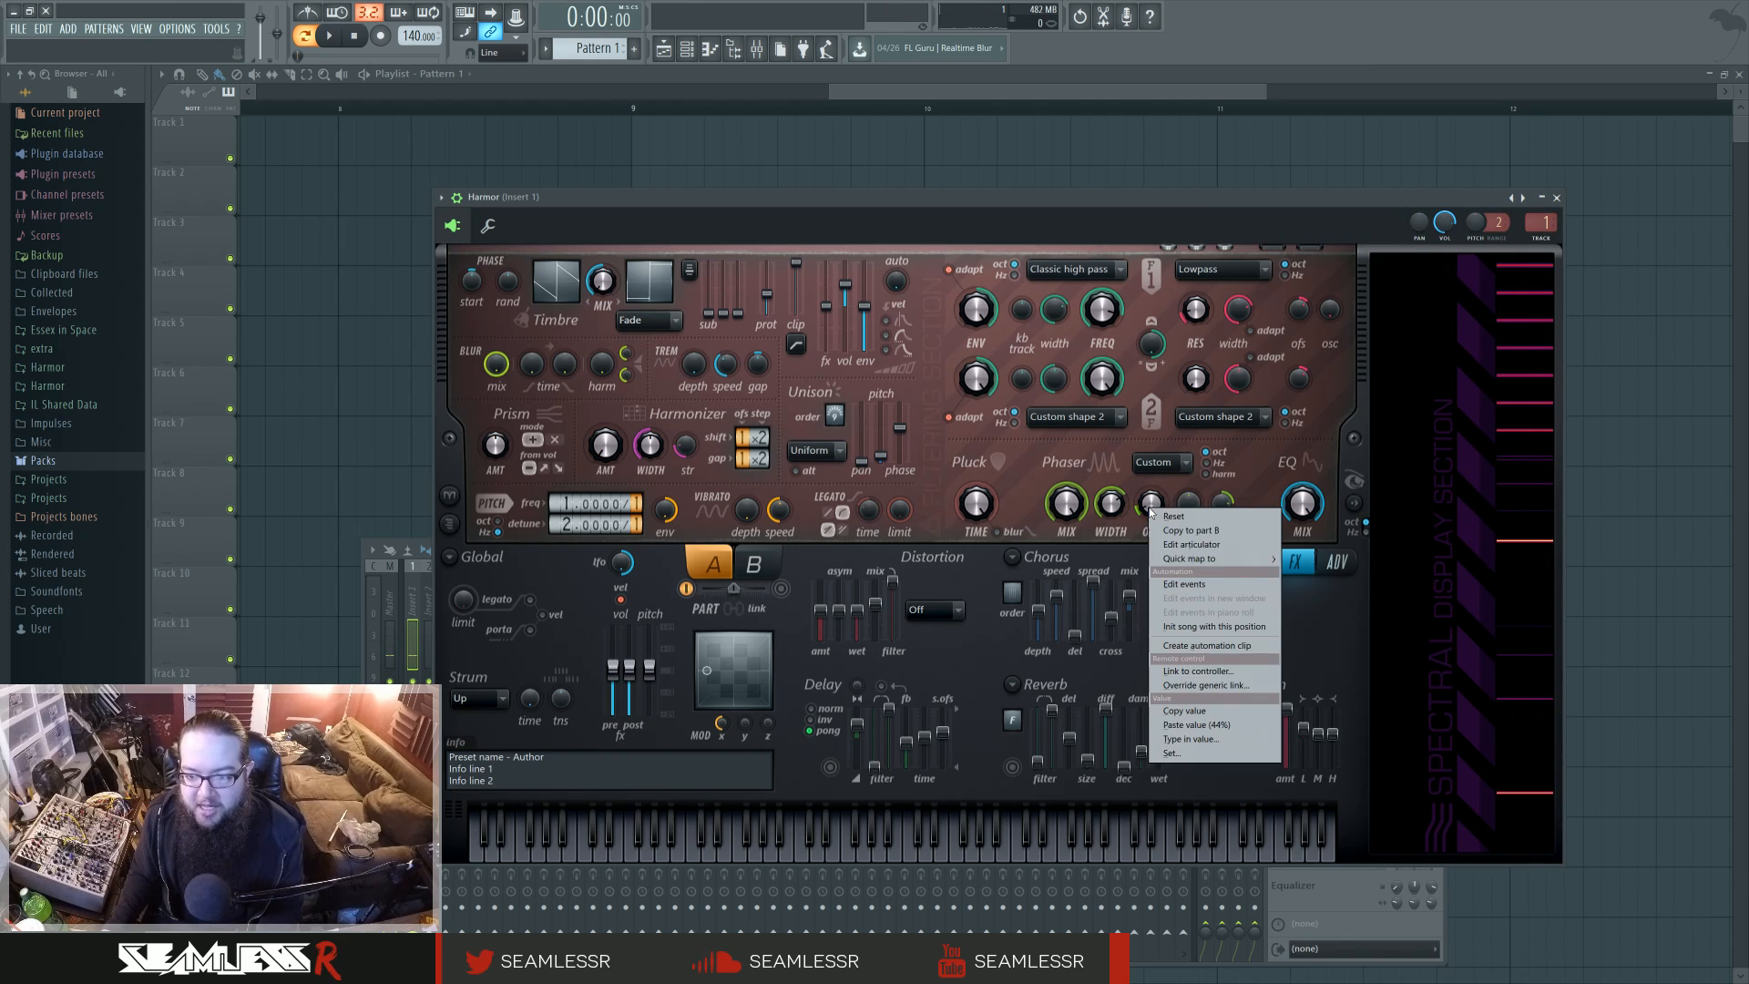
pyautogui.moveTo(1222, 567)
pyautogui.click(1321, 572)
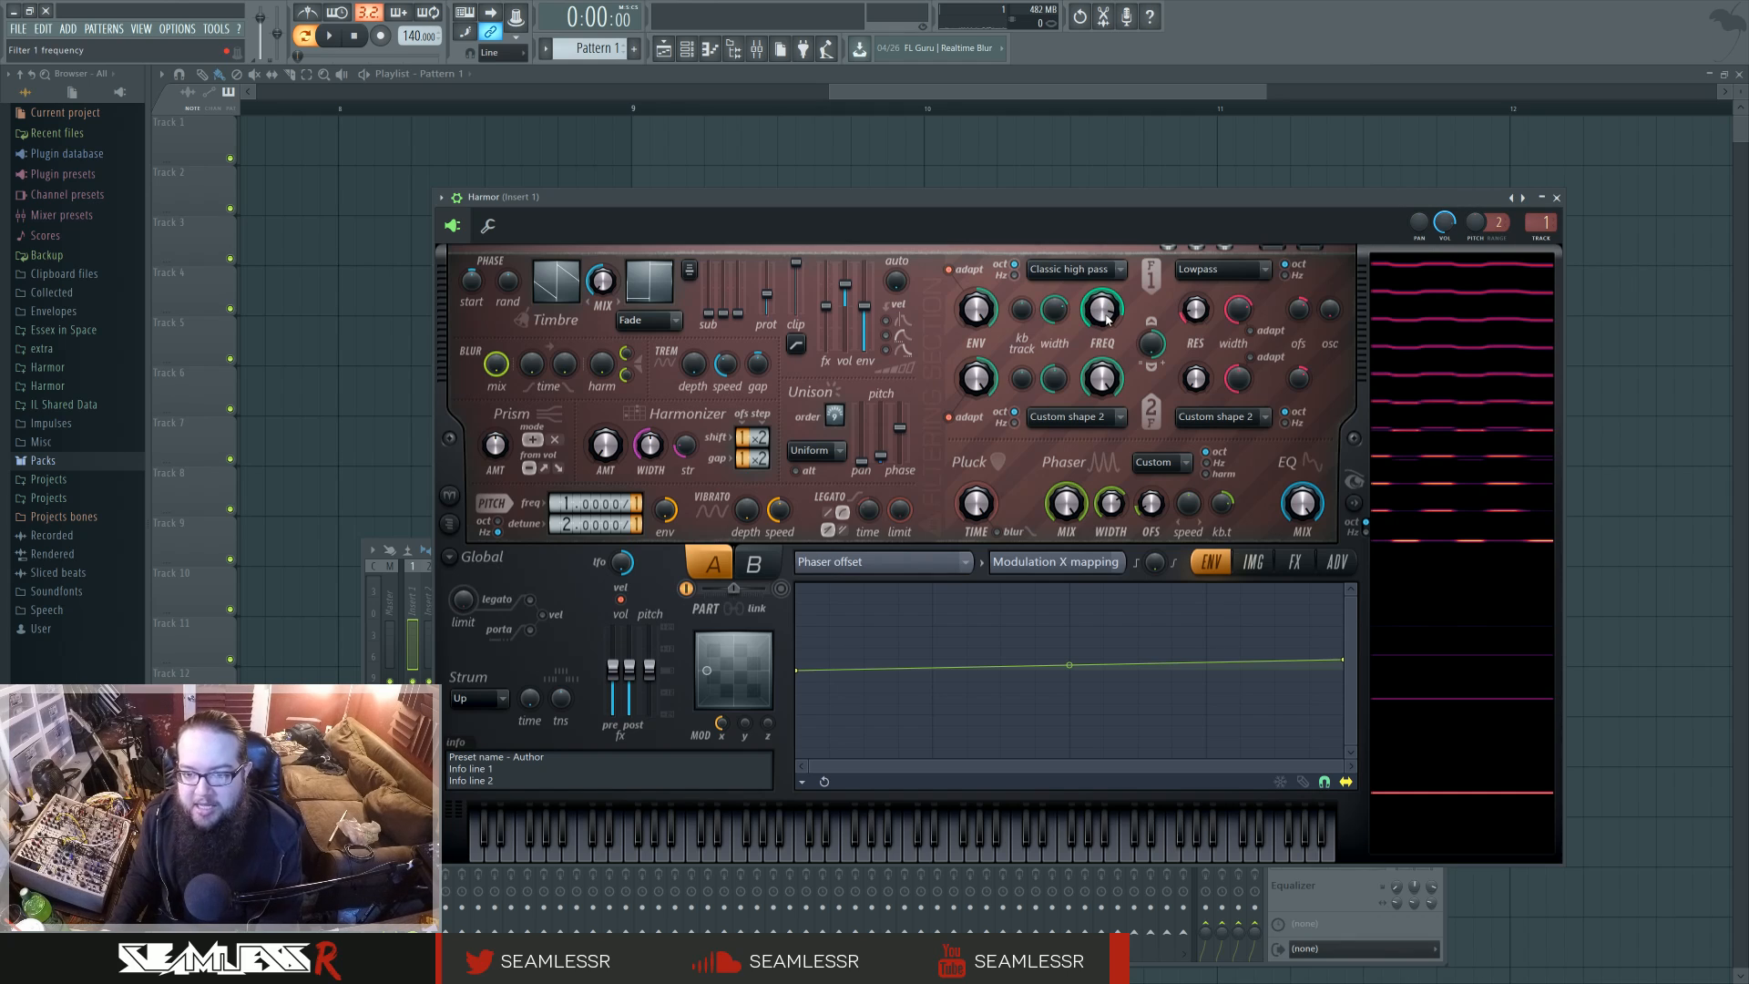
# Compare the sound without the phaser by dropping its mix to zero, sweeping modulation X, and bringing the mix back up.
pyautogui.moveTo(1102, 308); pyautogui.dragTo(1103, 289)
pyautogui.moveTo(1067, 503); pyautogui.dragTo(1067, 592)
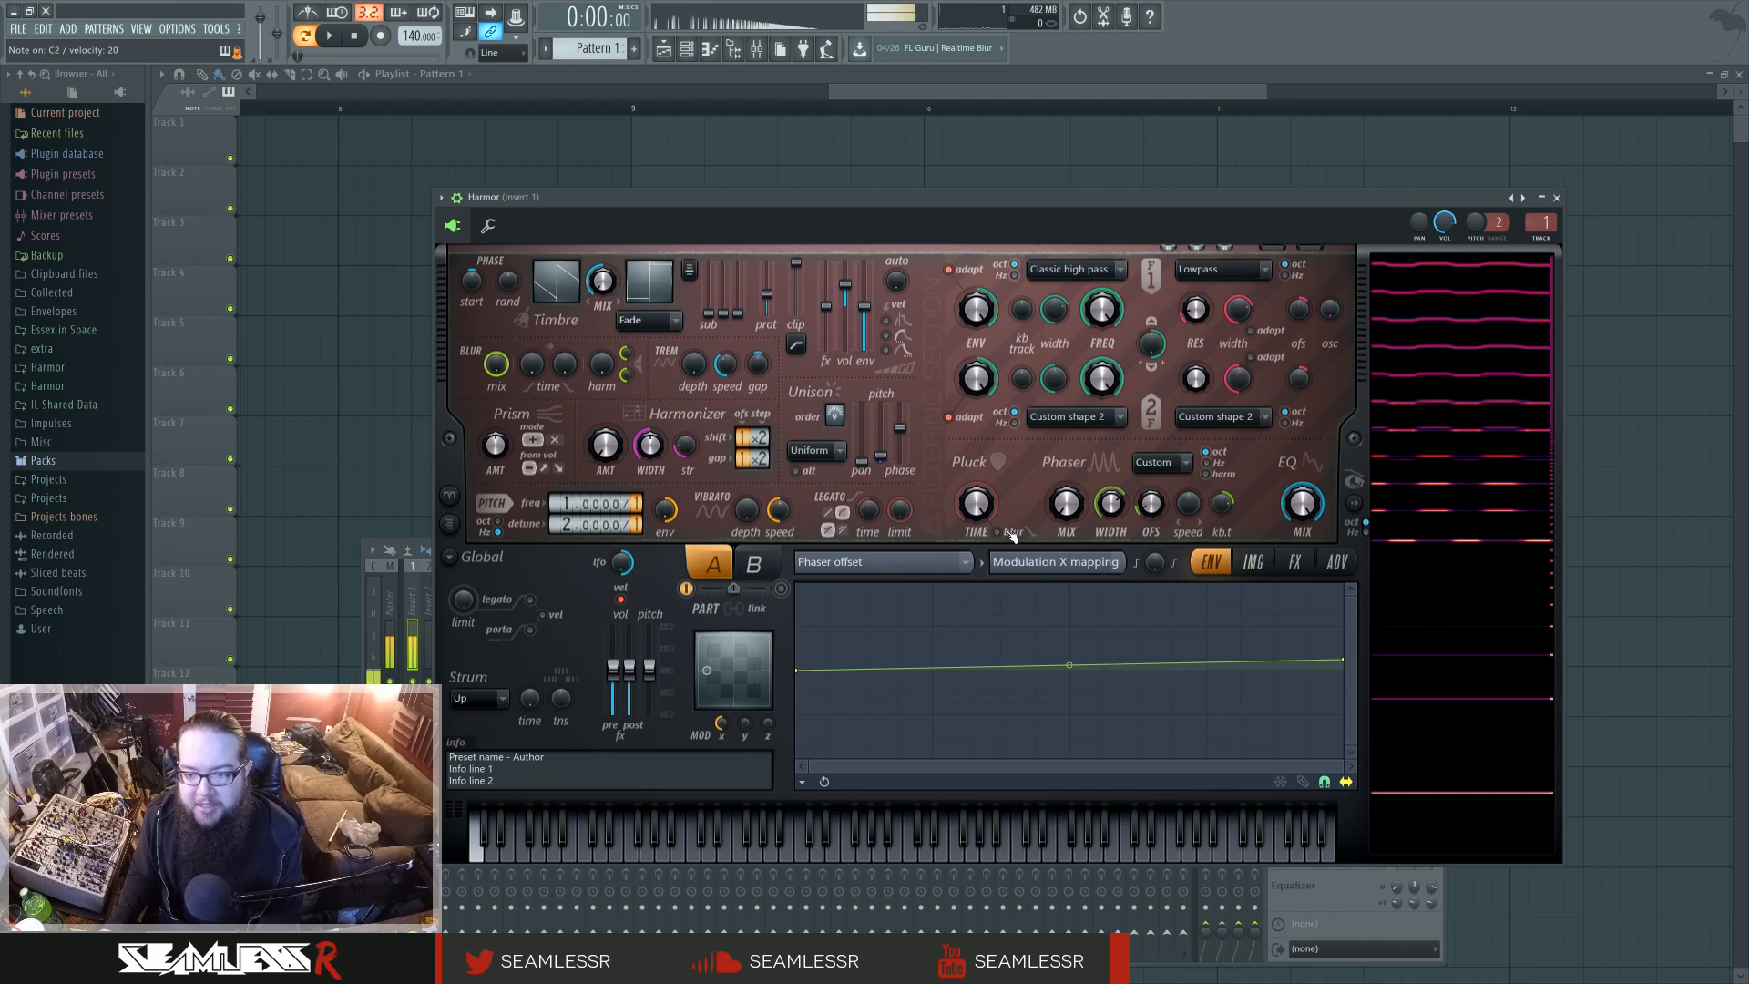
pyautogui.moveTo(722, 723); pyautogui.dragTo(721, 638)
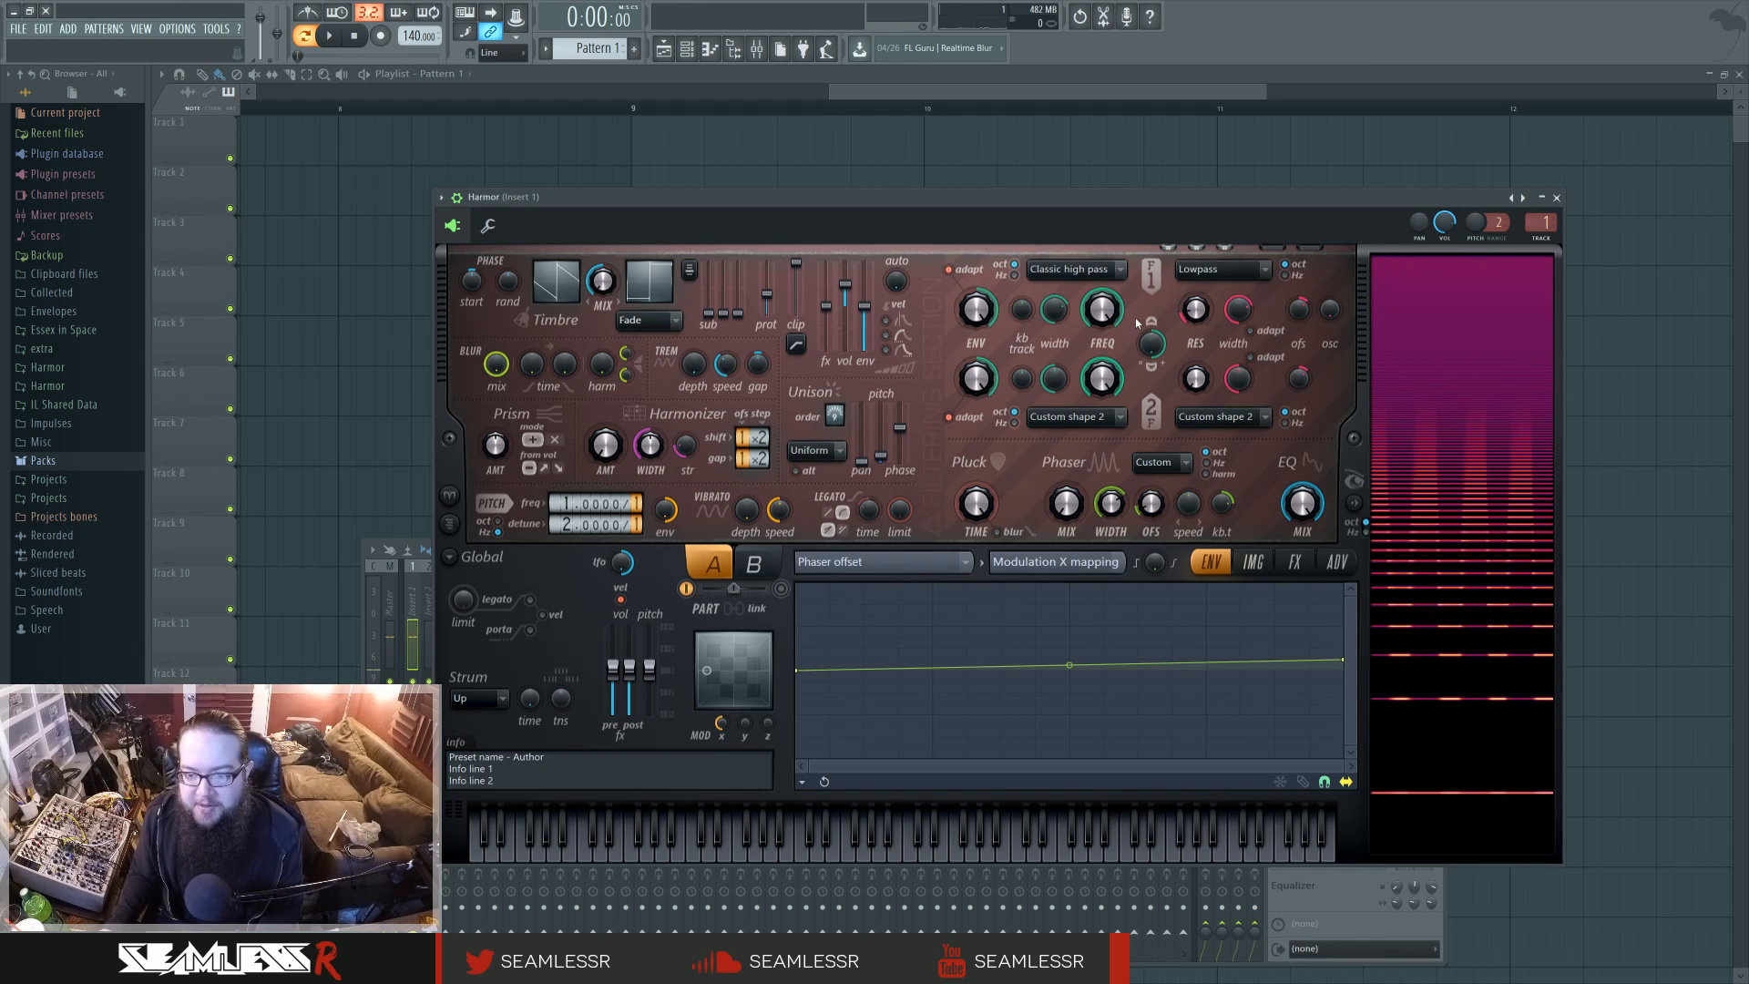
pyautogui.moveTo(1052, 499); pyautogui.dragTo(1053, 464)
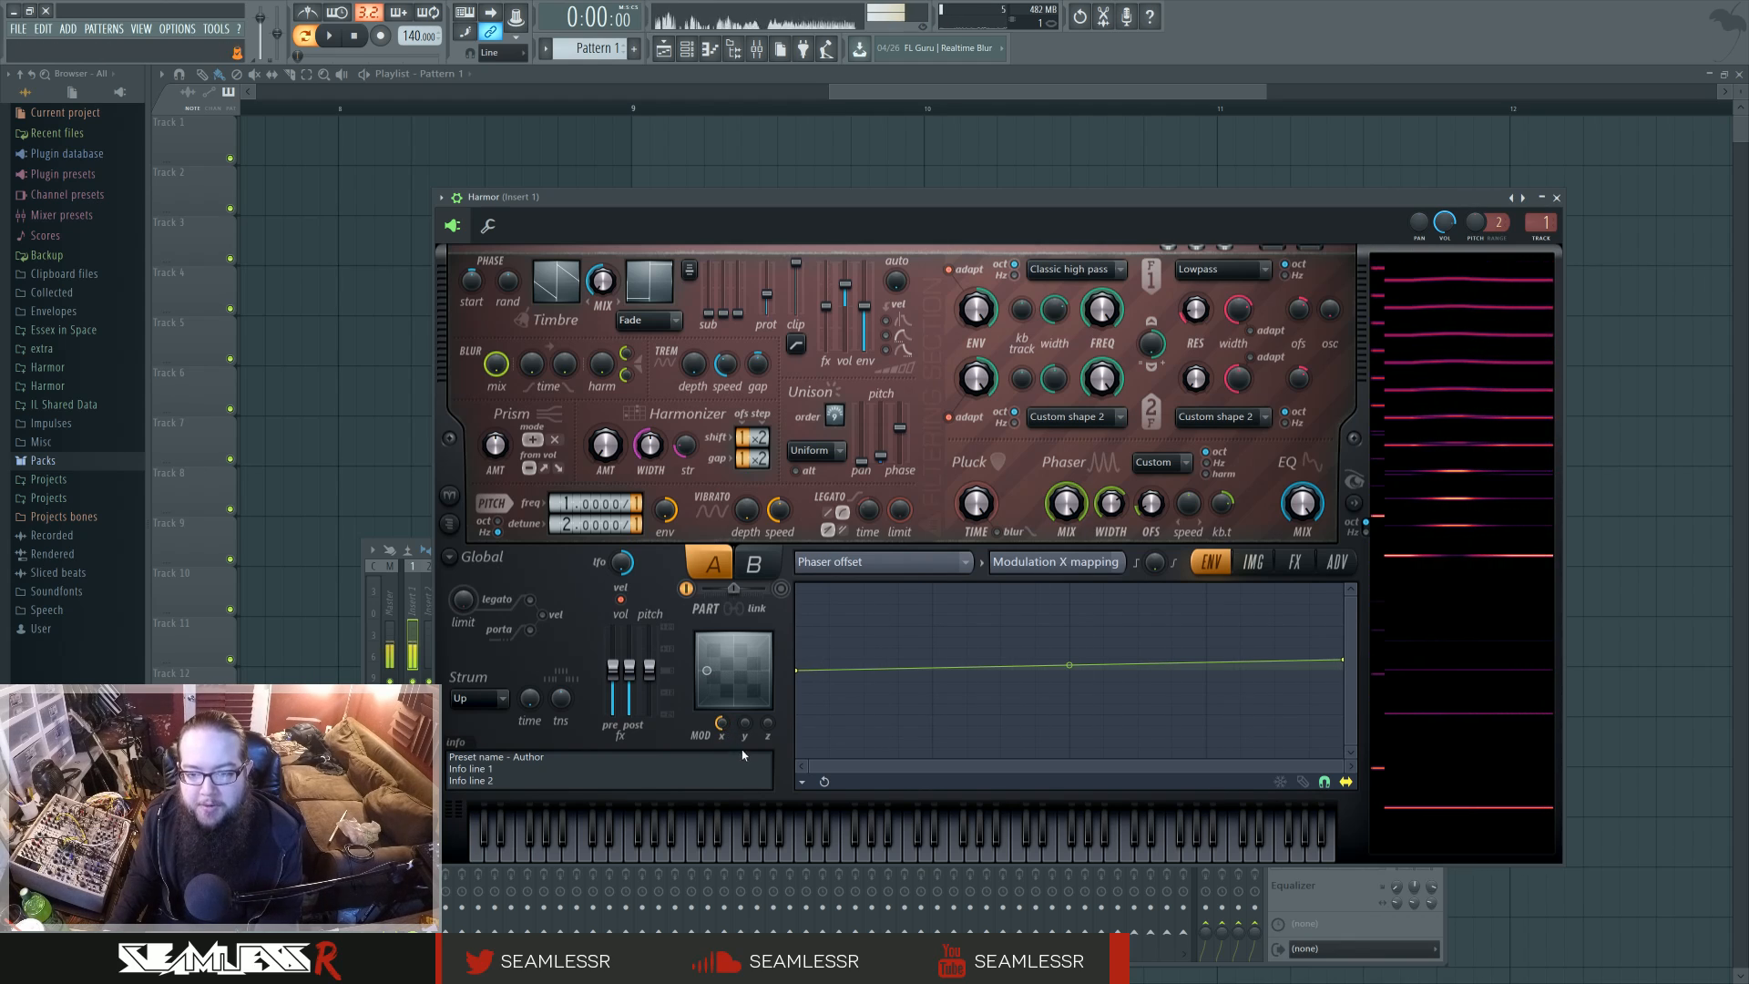
# Show the harmonic level curve of timbre 2 in the envelope editor.
pyautogui.scroll(-1, 563, 524)
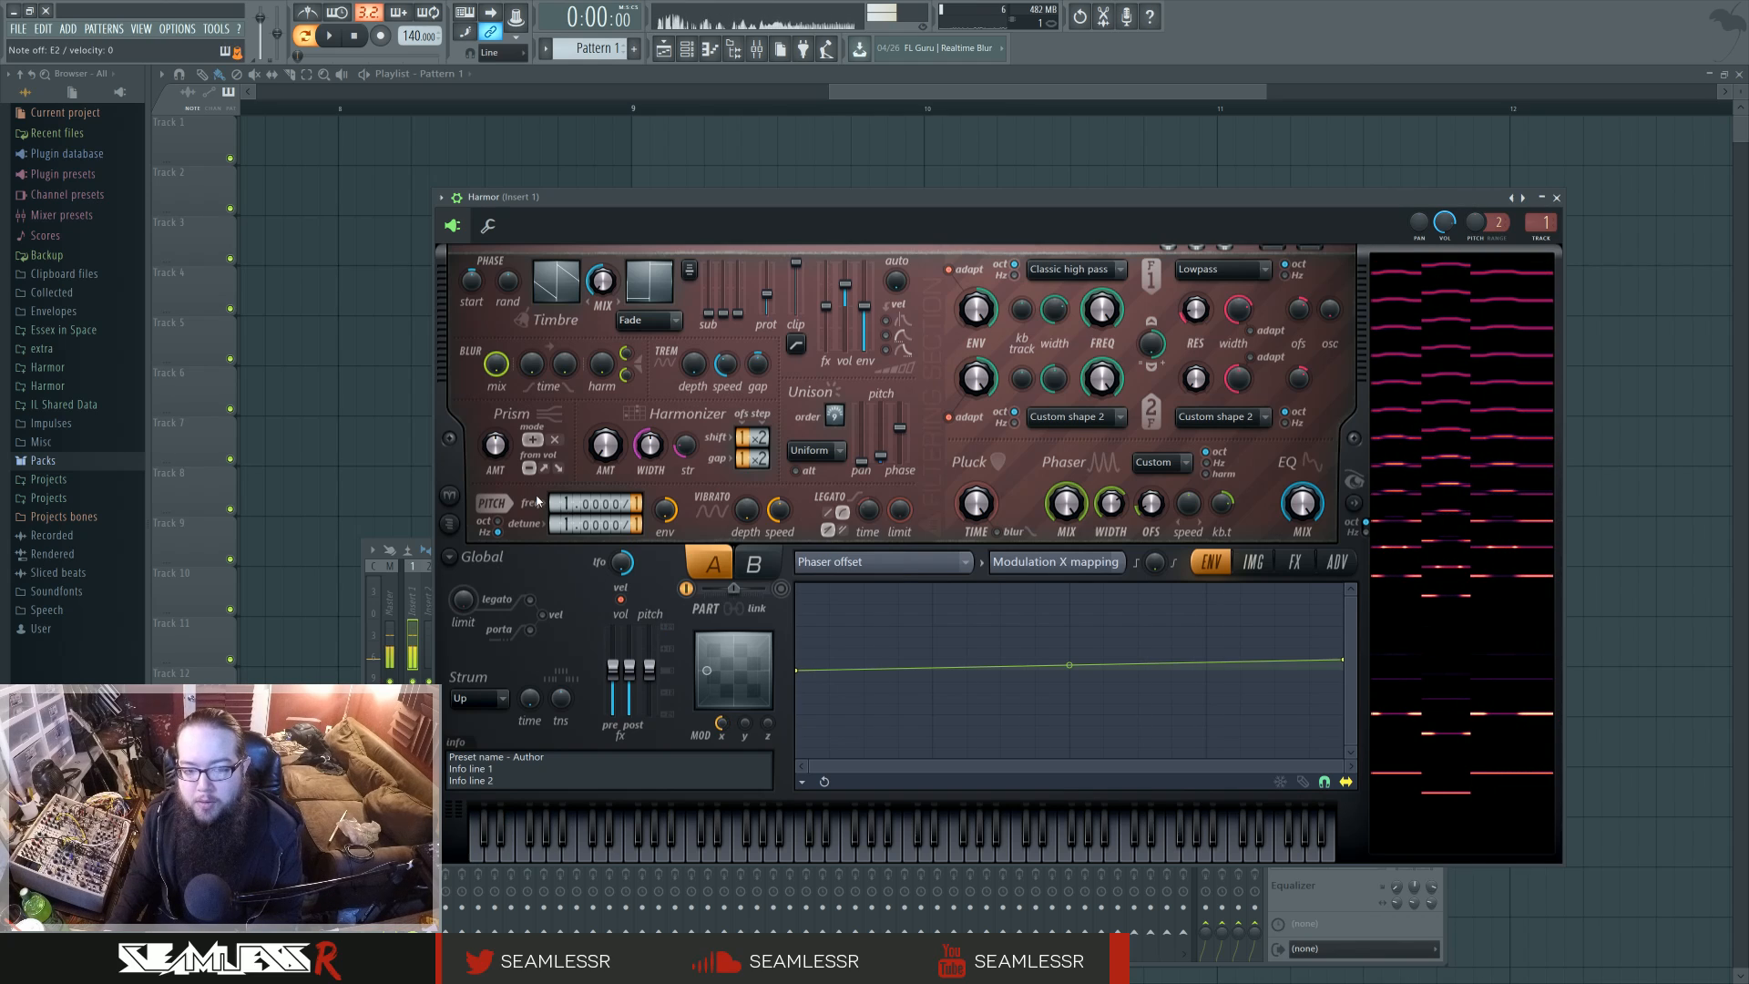
pyautogui.moveTo(567, 525); pyautogui.dragTo(566, 516)
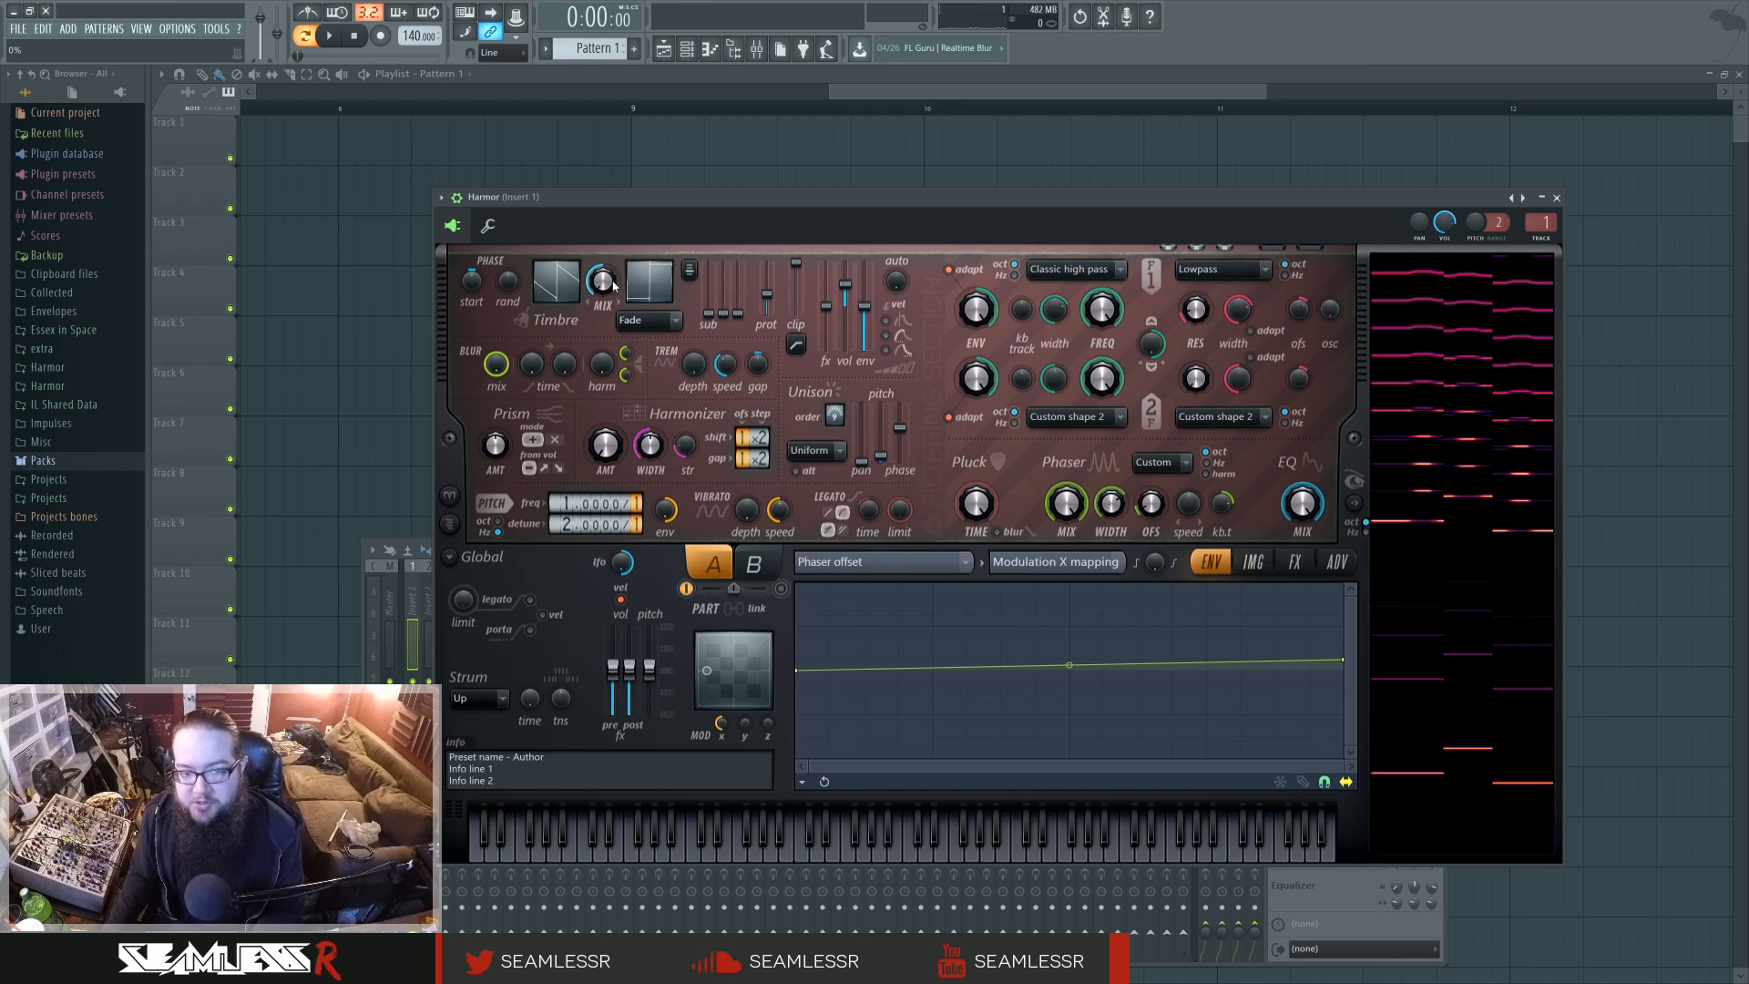
pyautogui.click(649, 283)
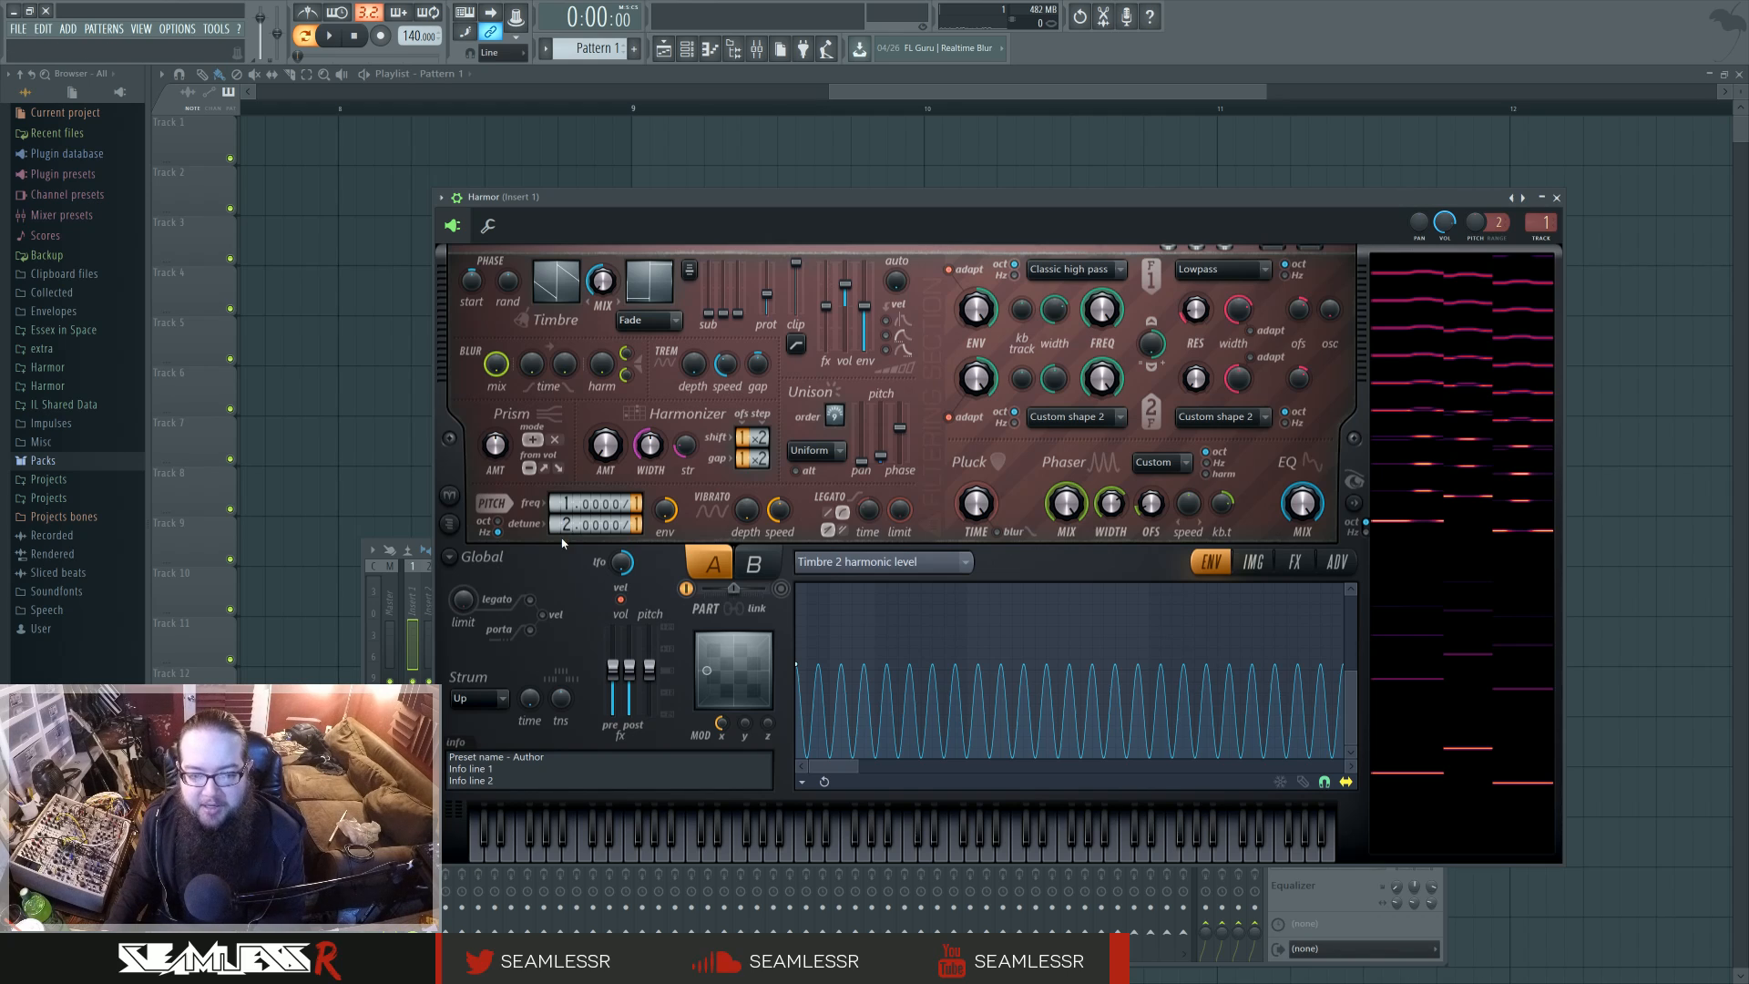
# Show Harmor's effects page and set the distortion type to Log.
pyautogui.click(1298, 562)
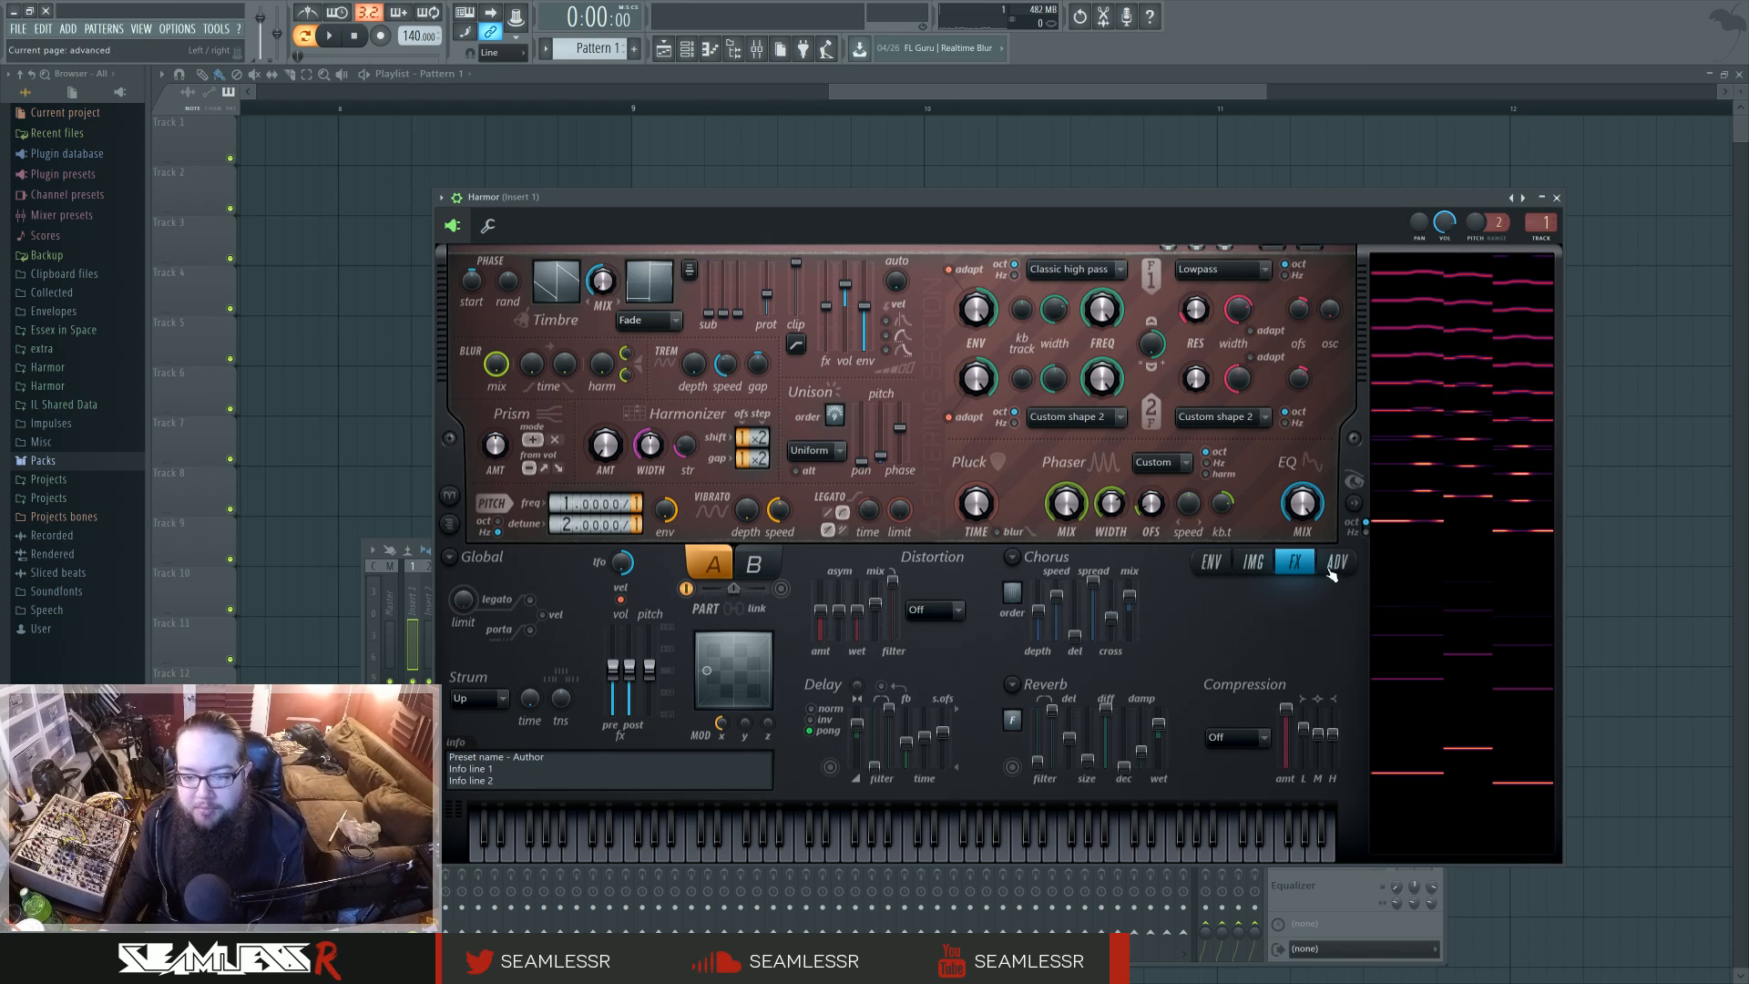
pyautogui.click(936, 609)
pyautogui.click(938, 704)
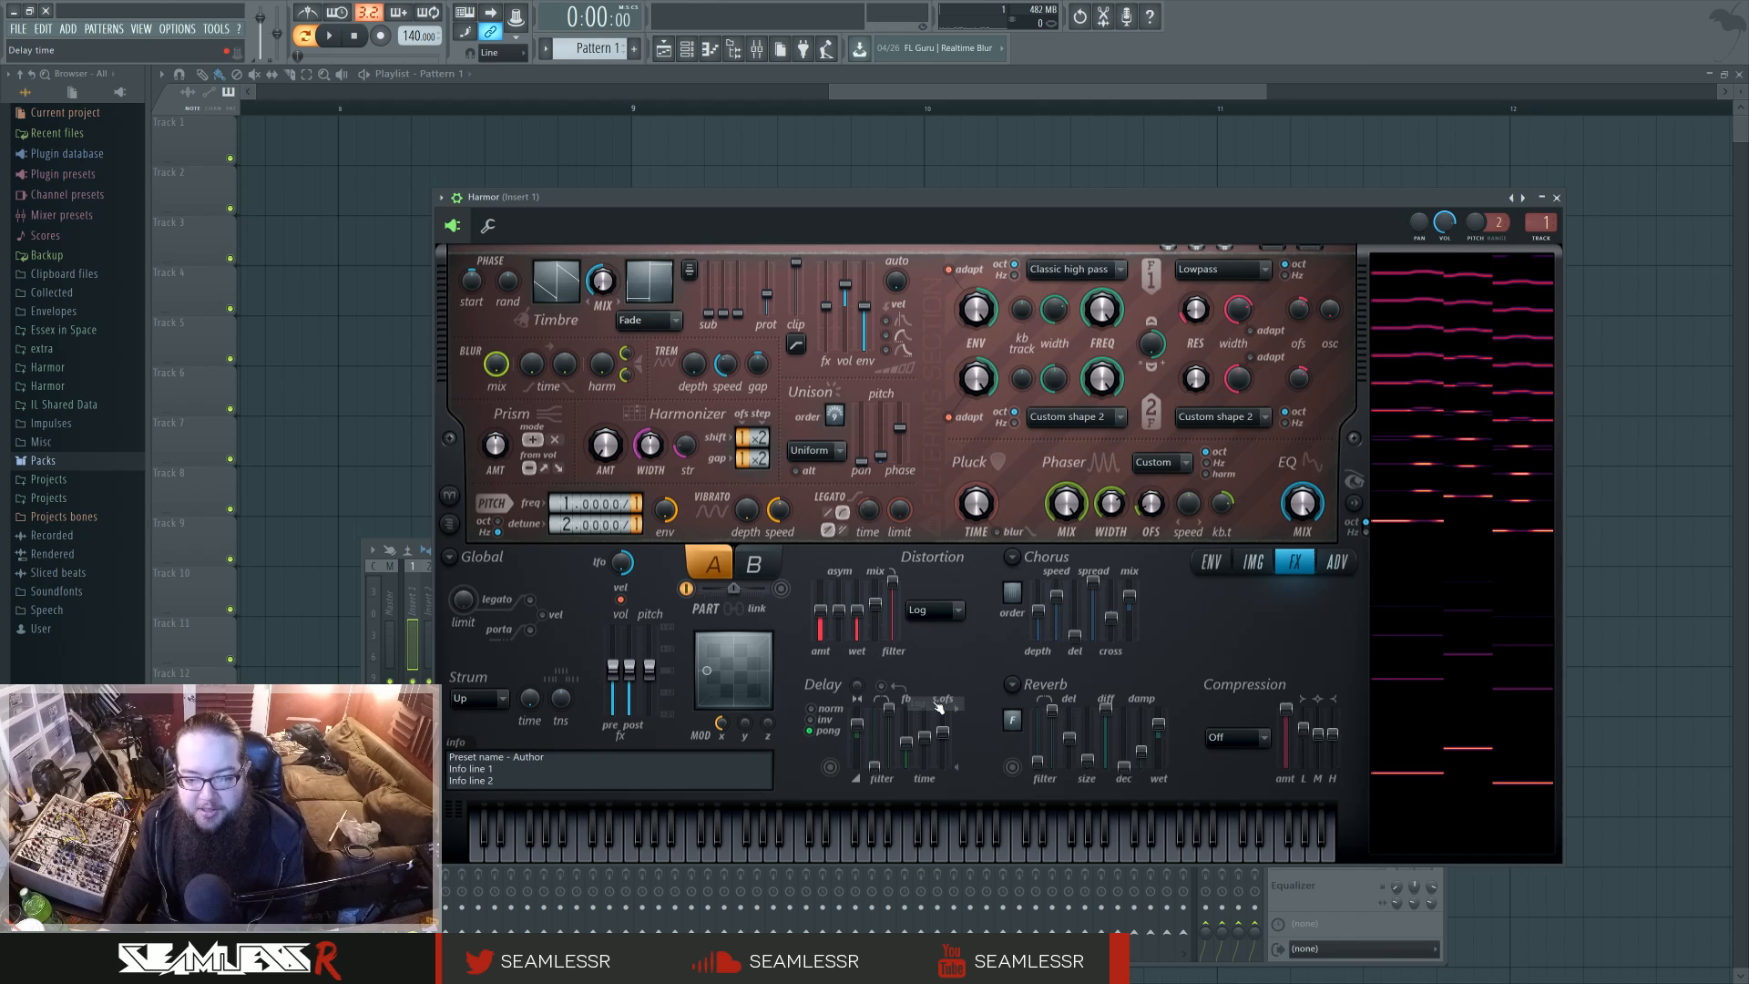
# Enable the delay and reverb effects, and set the compression type to Heating.
pyautogui.click(830, 767)
pyautogui.click(1013, 767)
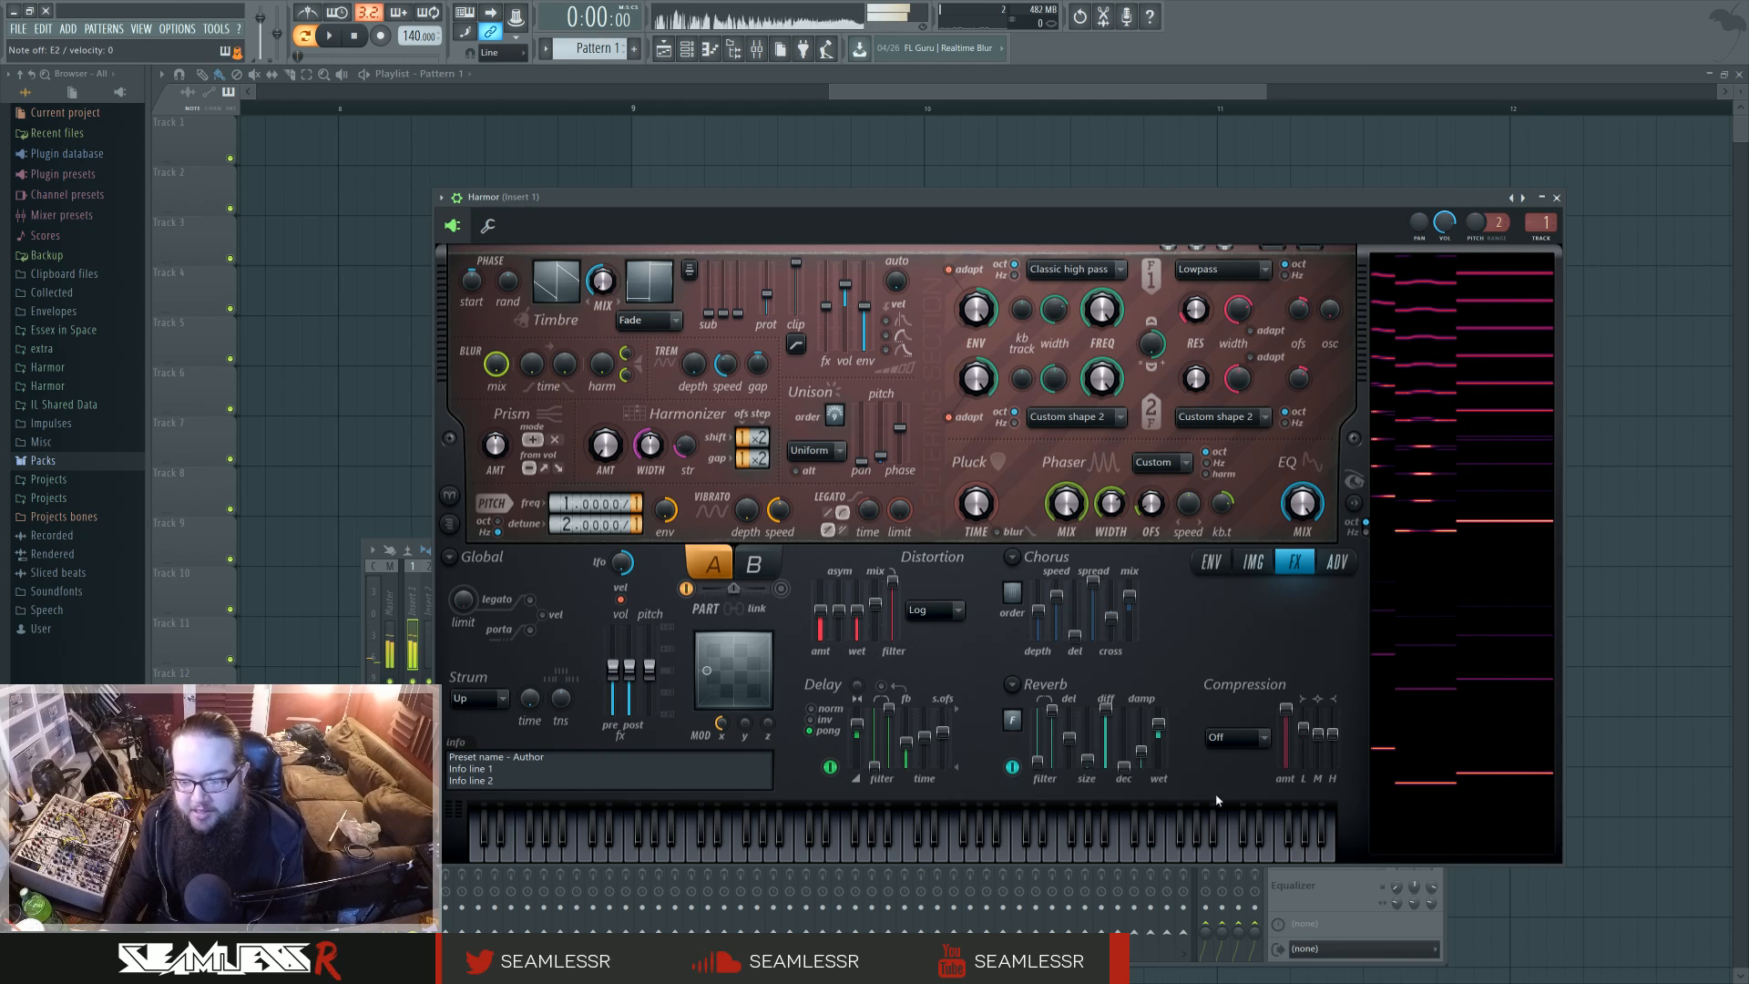
pyautogui.click(1237, 737)
pyautogui.click(1252, 800)
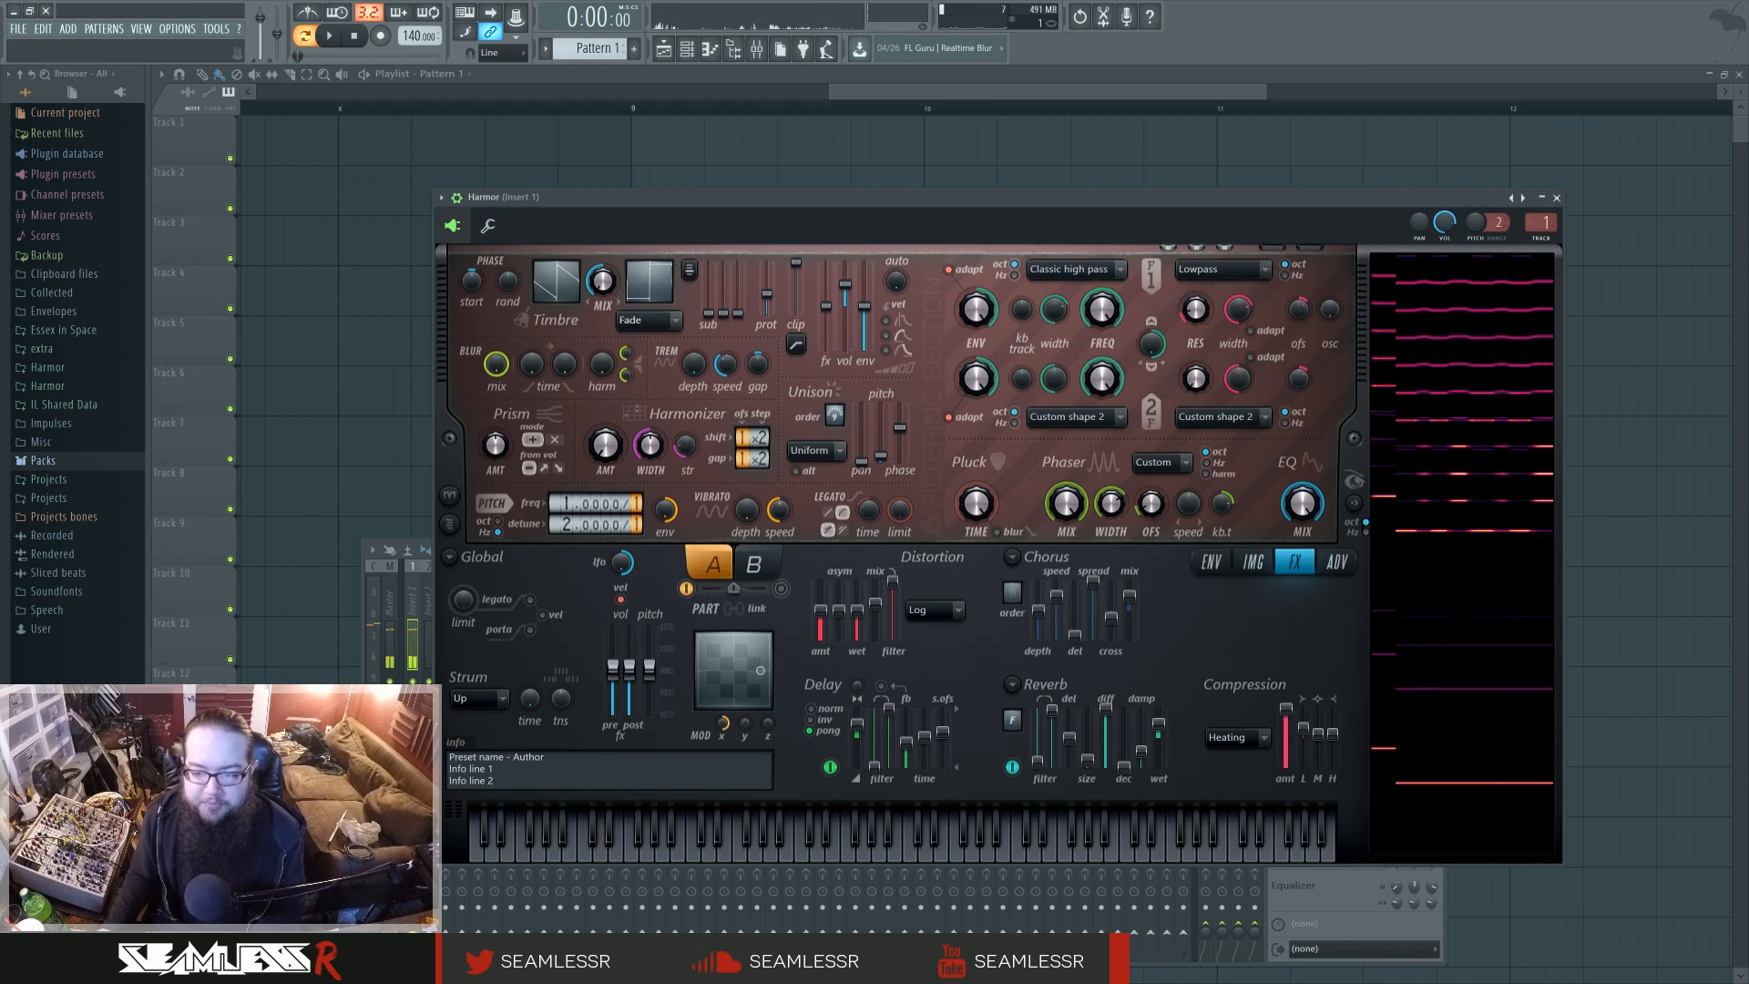
# Copy the value of the phaser offset.
pyautogui.rightClick(1151, 499)
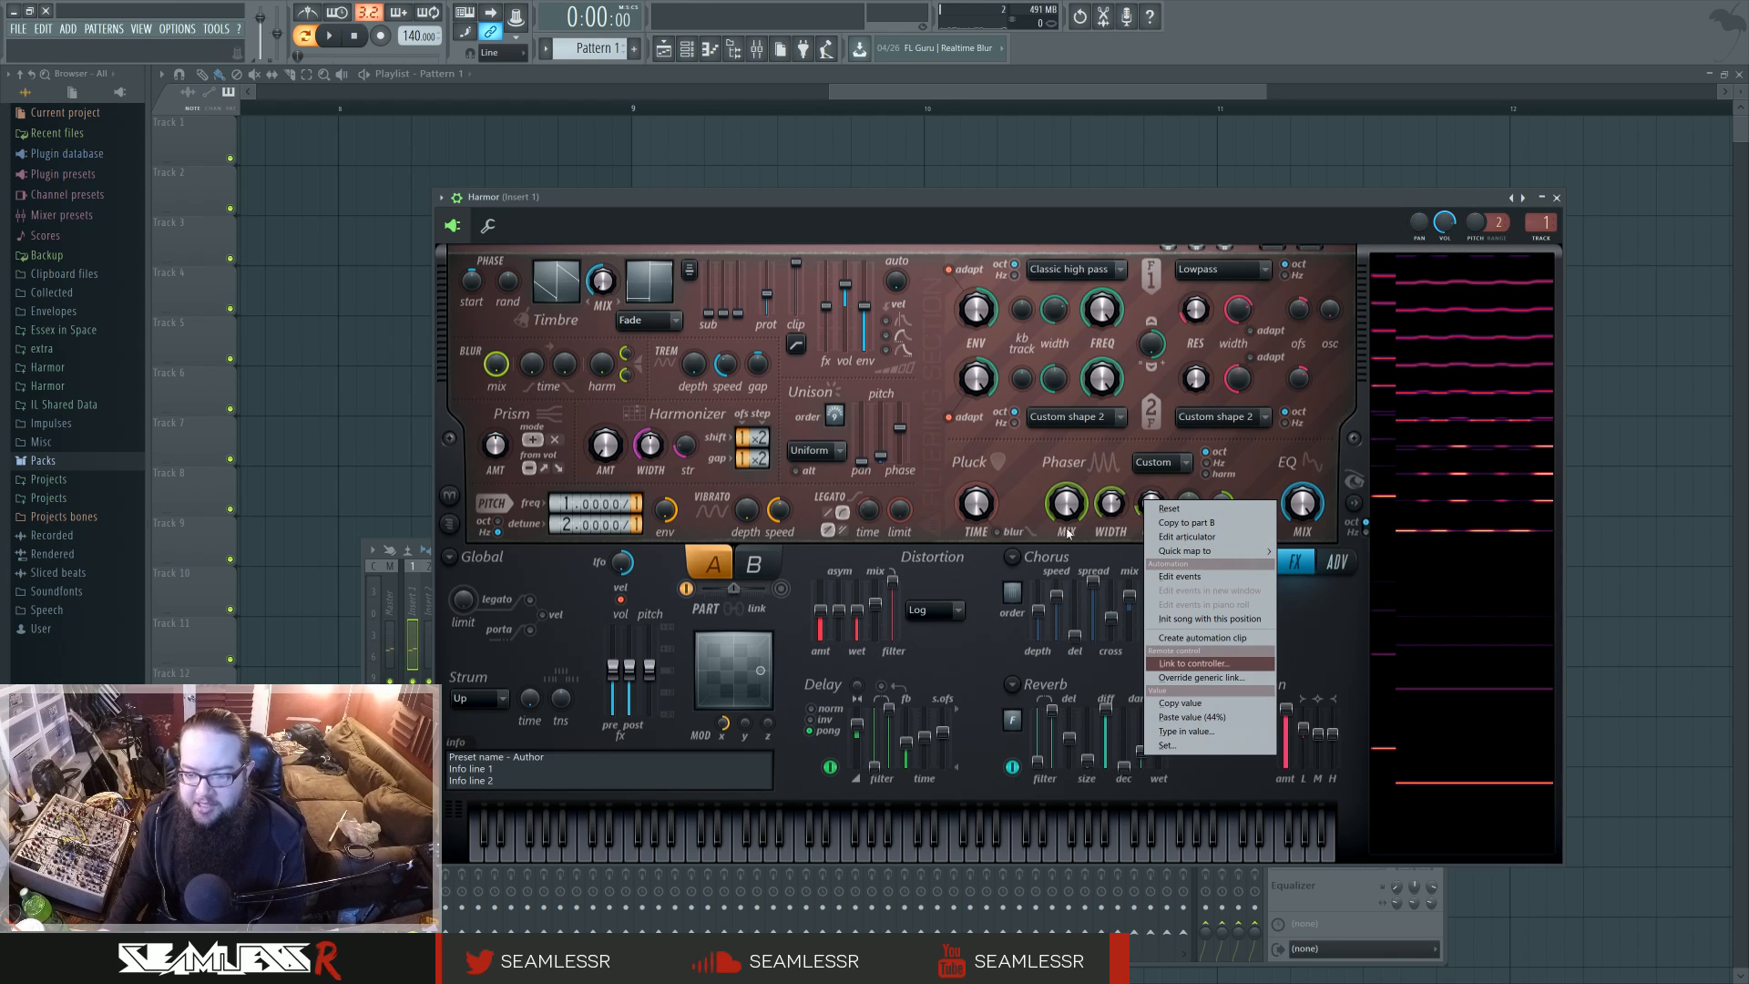
pyautogui.click(1024, 485)
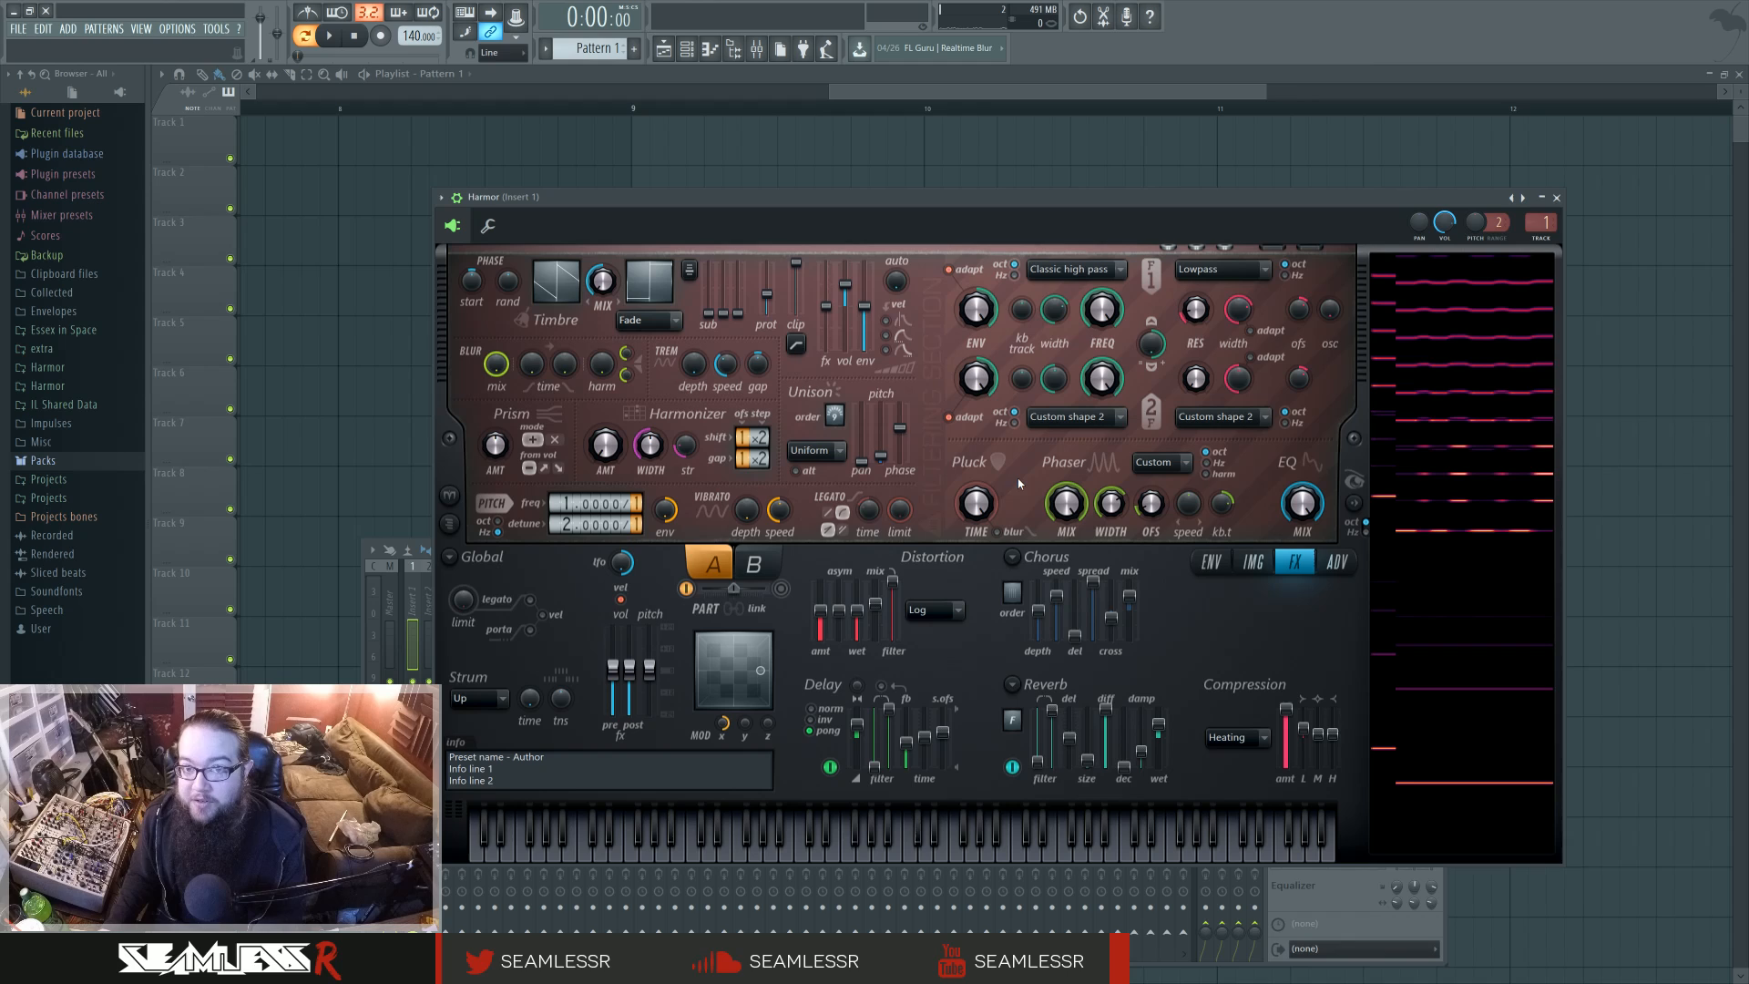
pyautogui.rightClick(1151, 501)
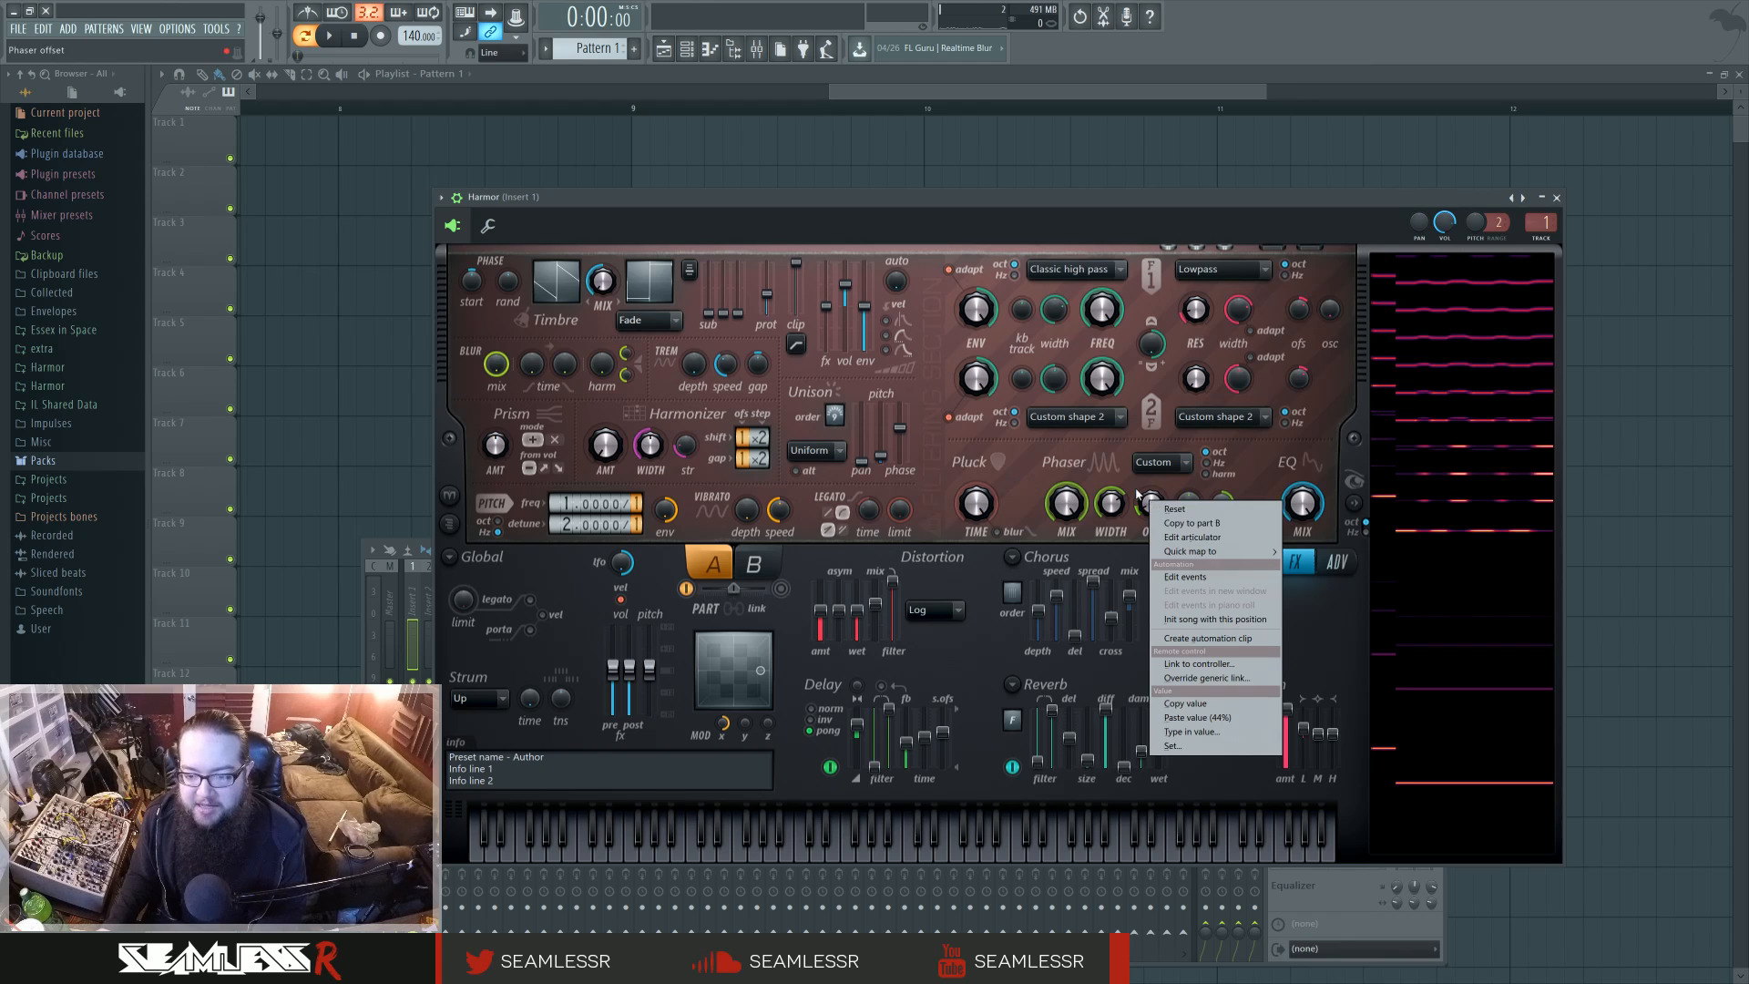
pyautogui.click(1217, 707)
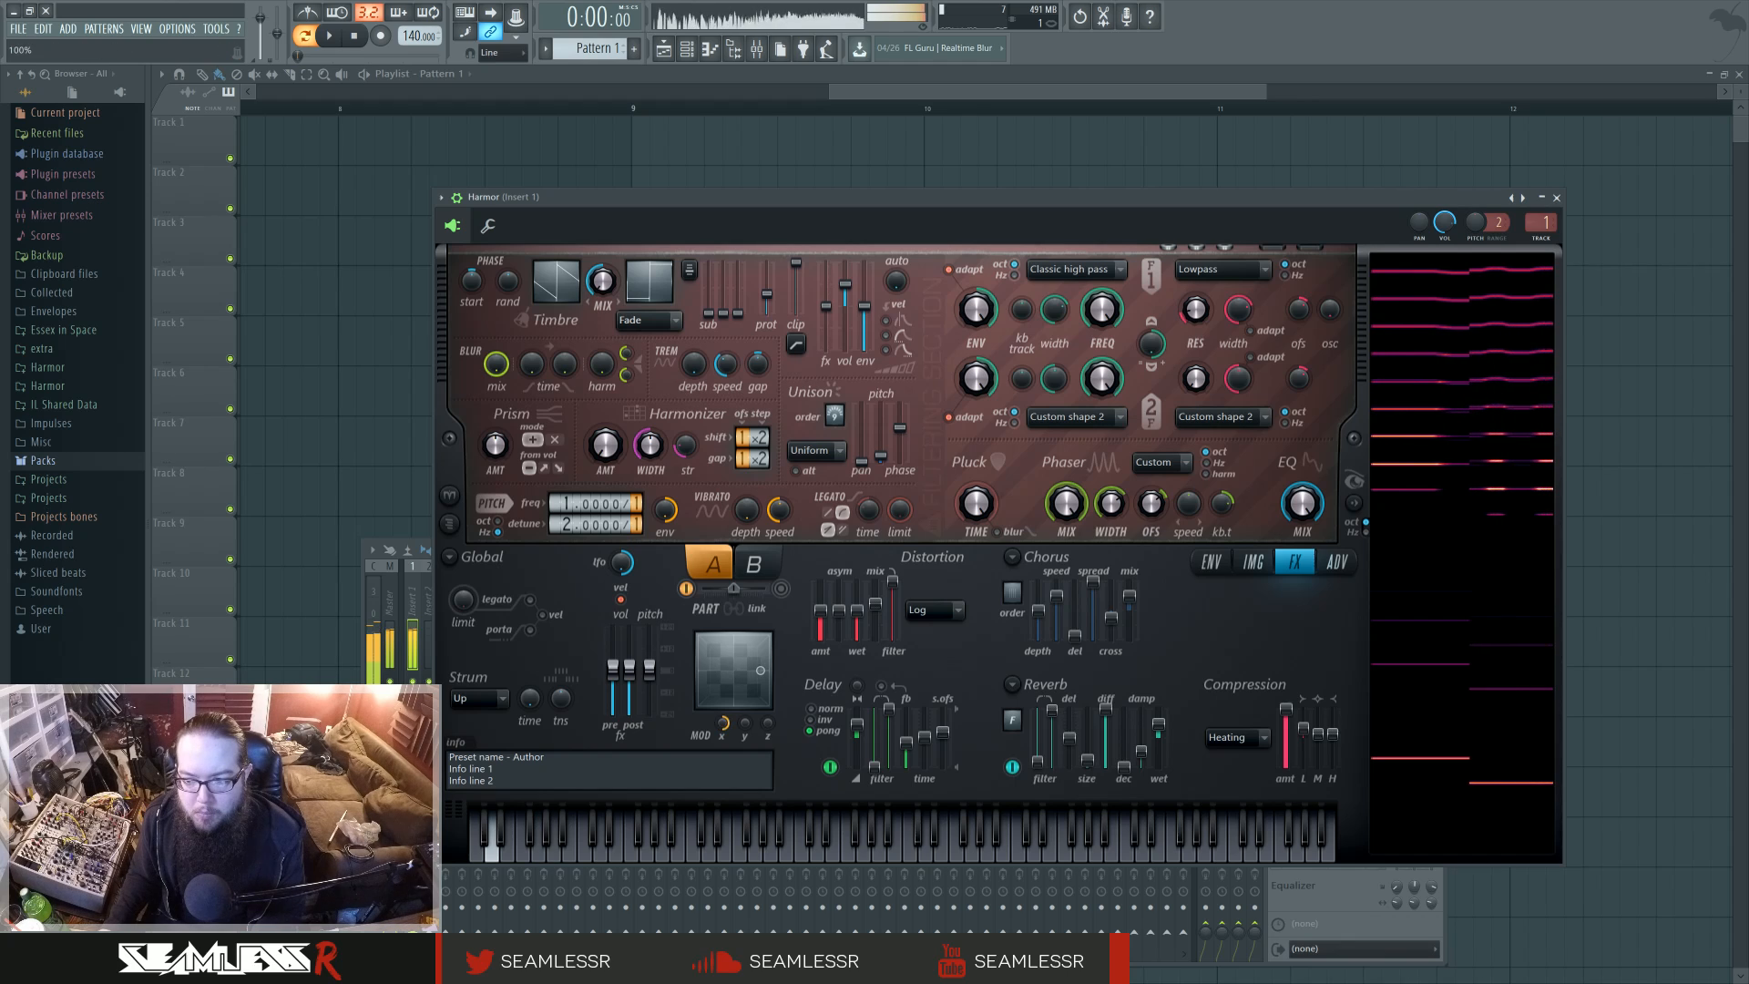
# Copy the value of the phaser width, and try a higher phaser width.
pyautogui.rightClick(1117, 509)
pyautogui.click(1176, 708)
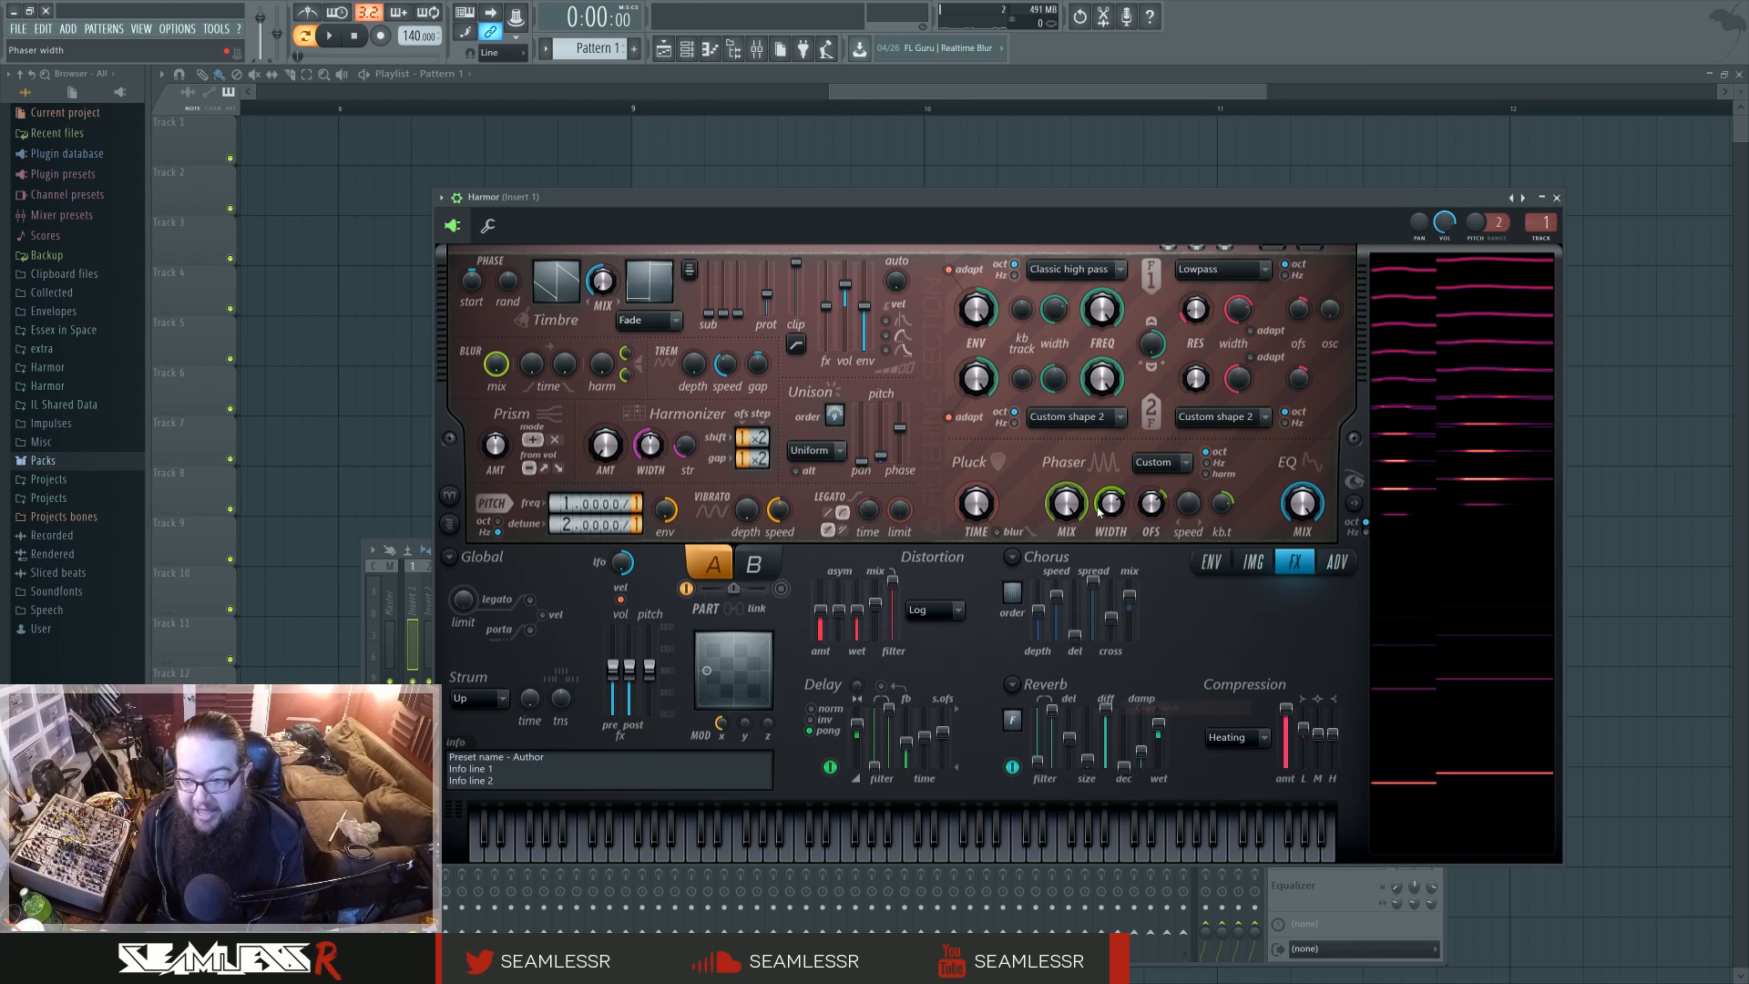
pyautogui.moveTo(1098, 509); pyautogui.dragTo(1117, 446)
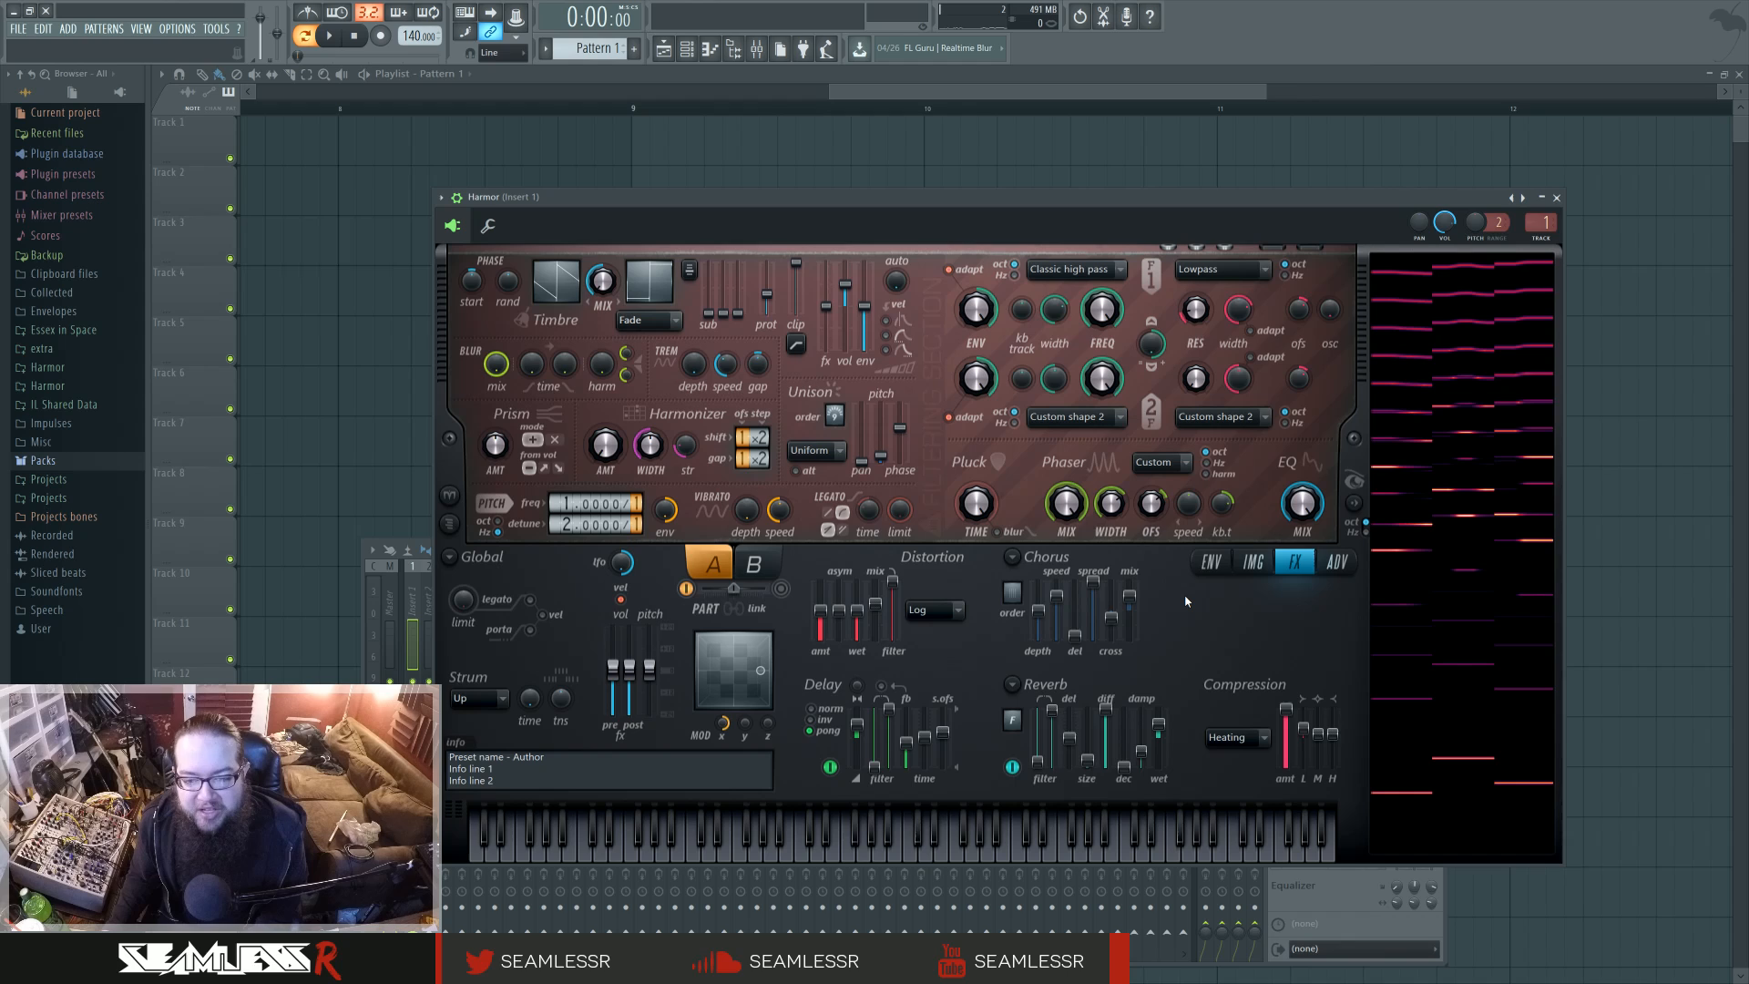
# Show the Harmonic unison pitch curve in the envelope editor, and return to the effects page.
pyautogui.click(1211, 563)
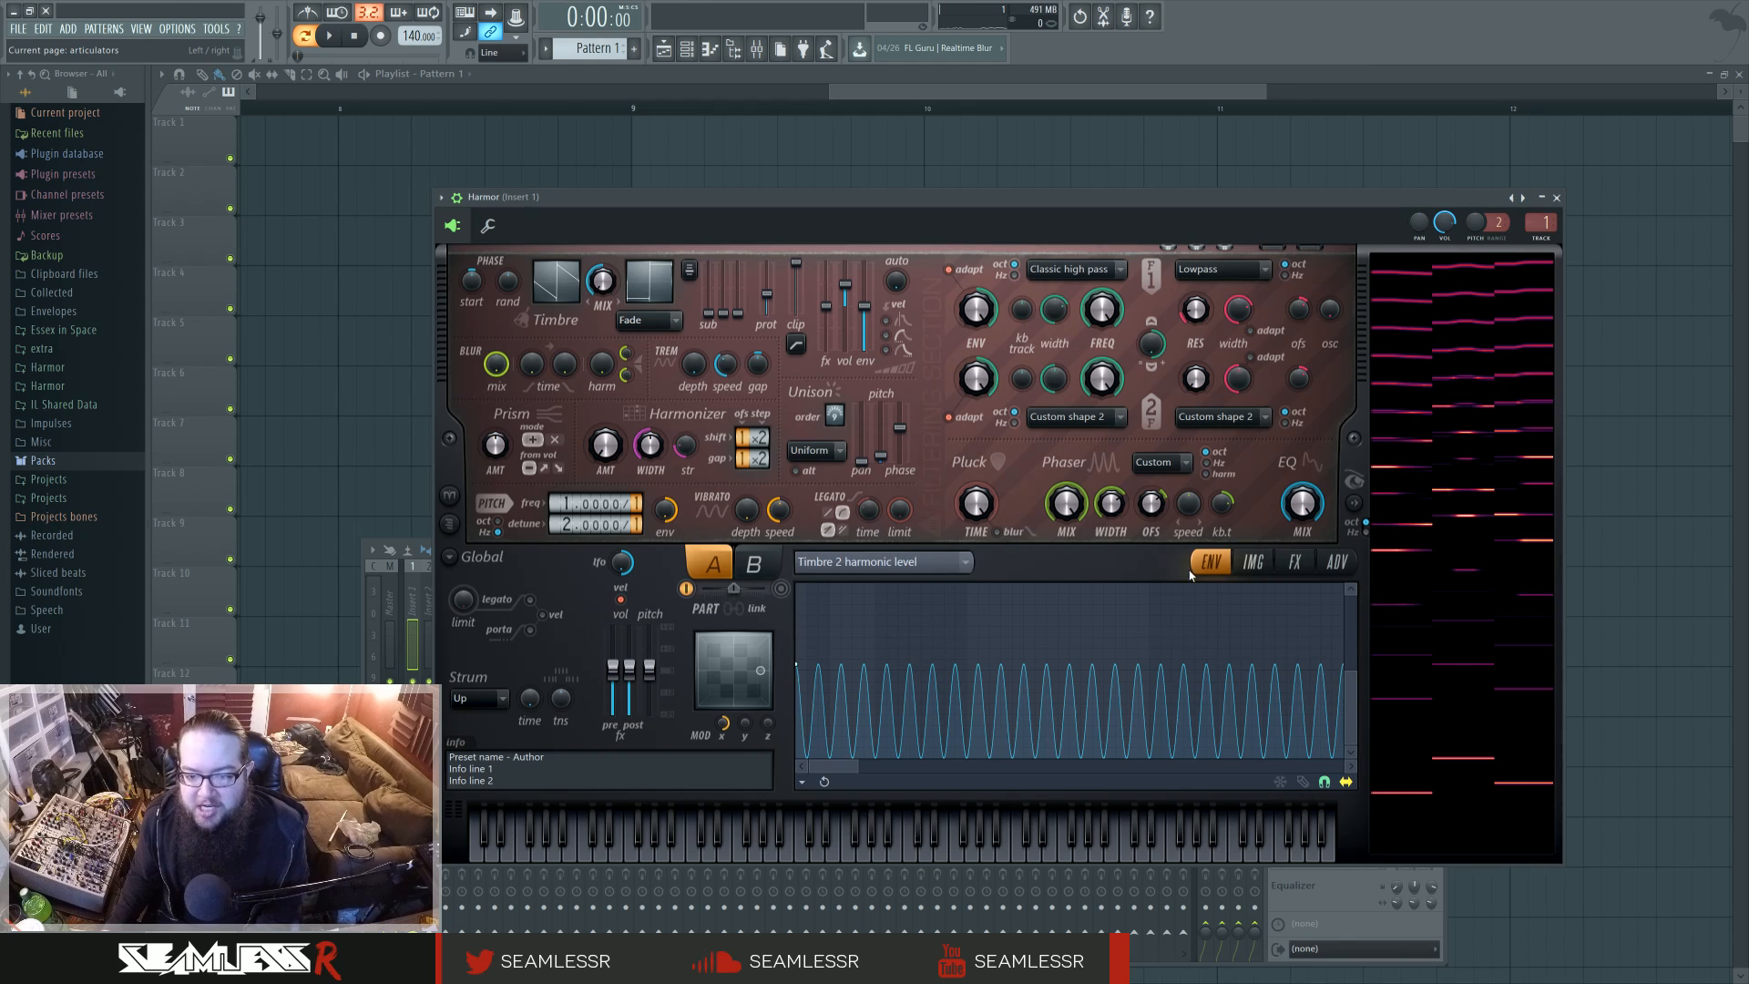
pyautogui.click(938, 560)
pyautogui.click(1114, 612)
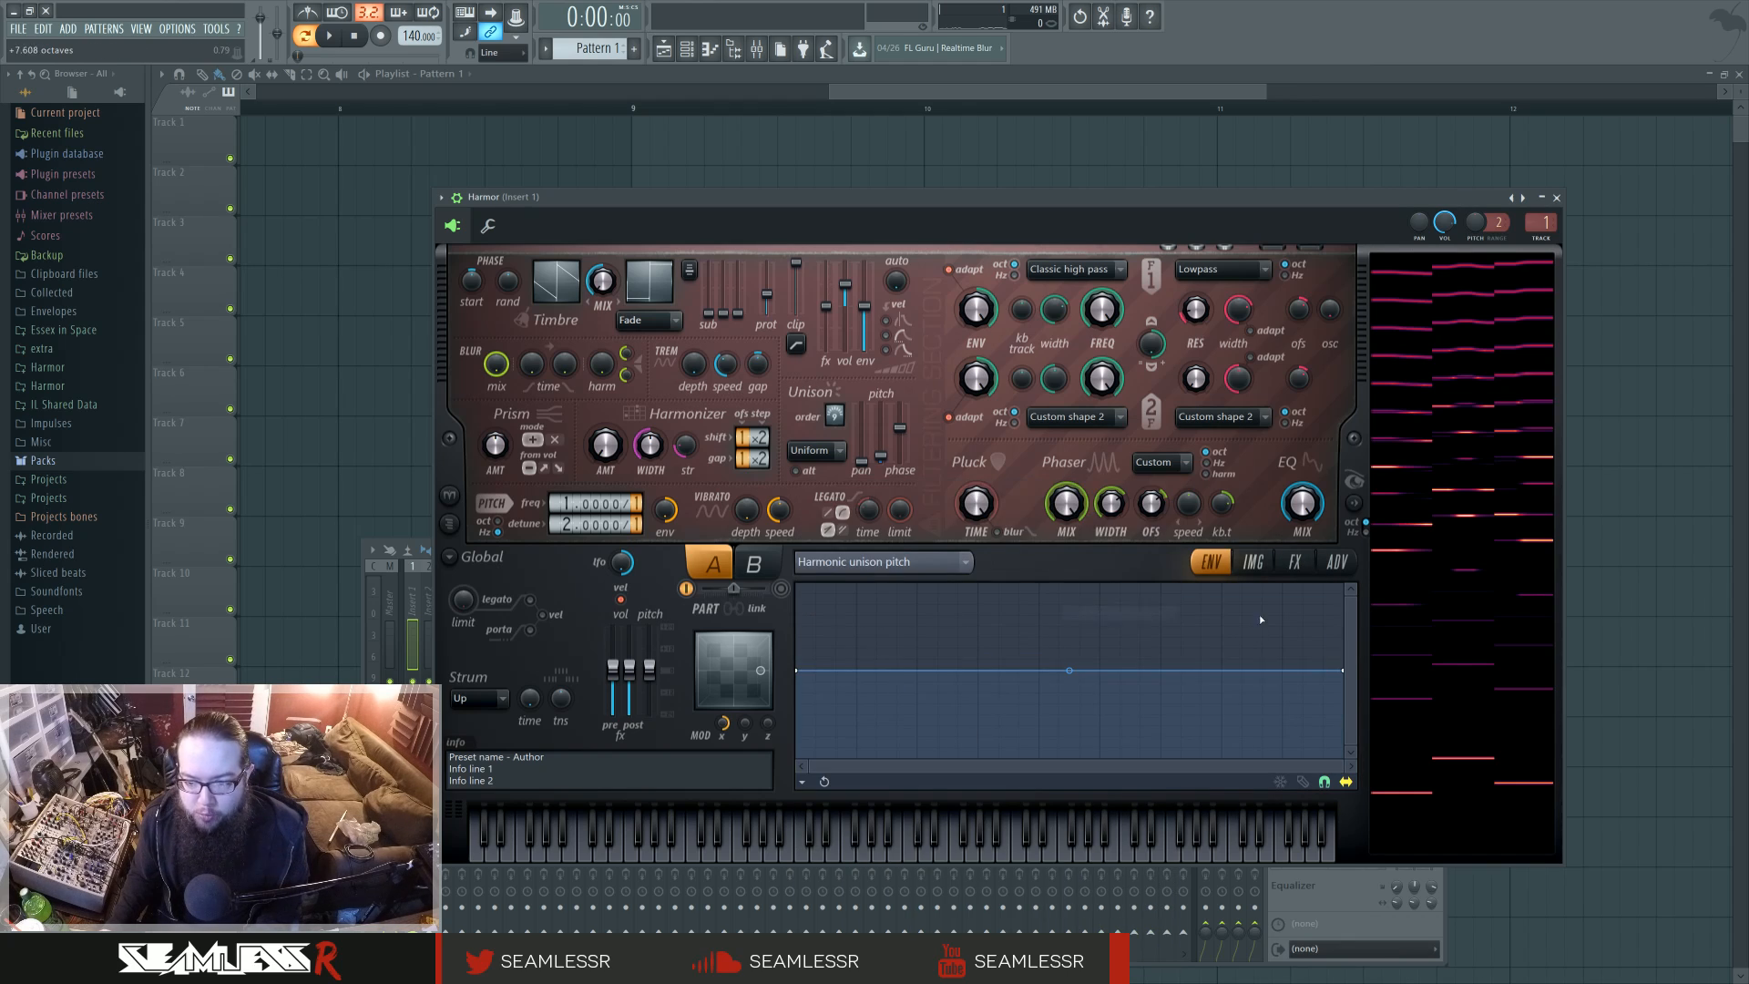
pyautogui.click(1295, 563)
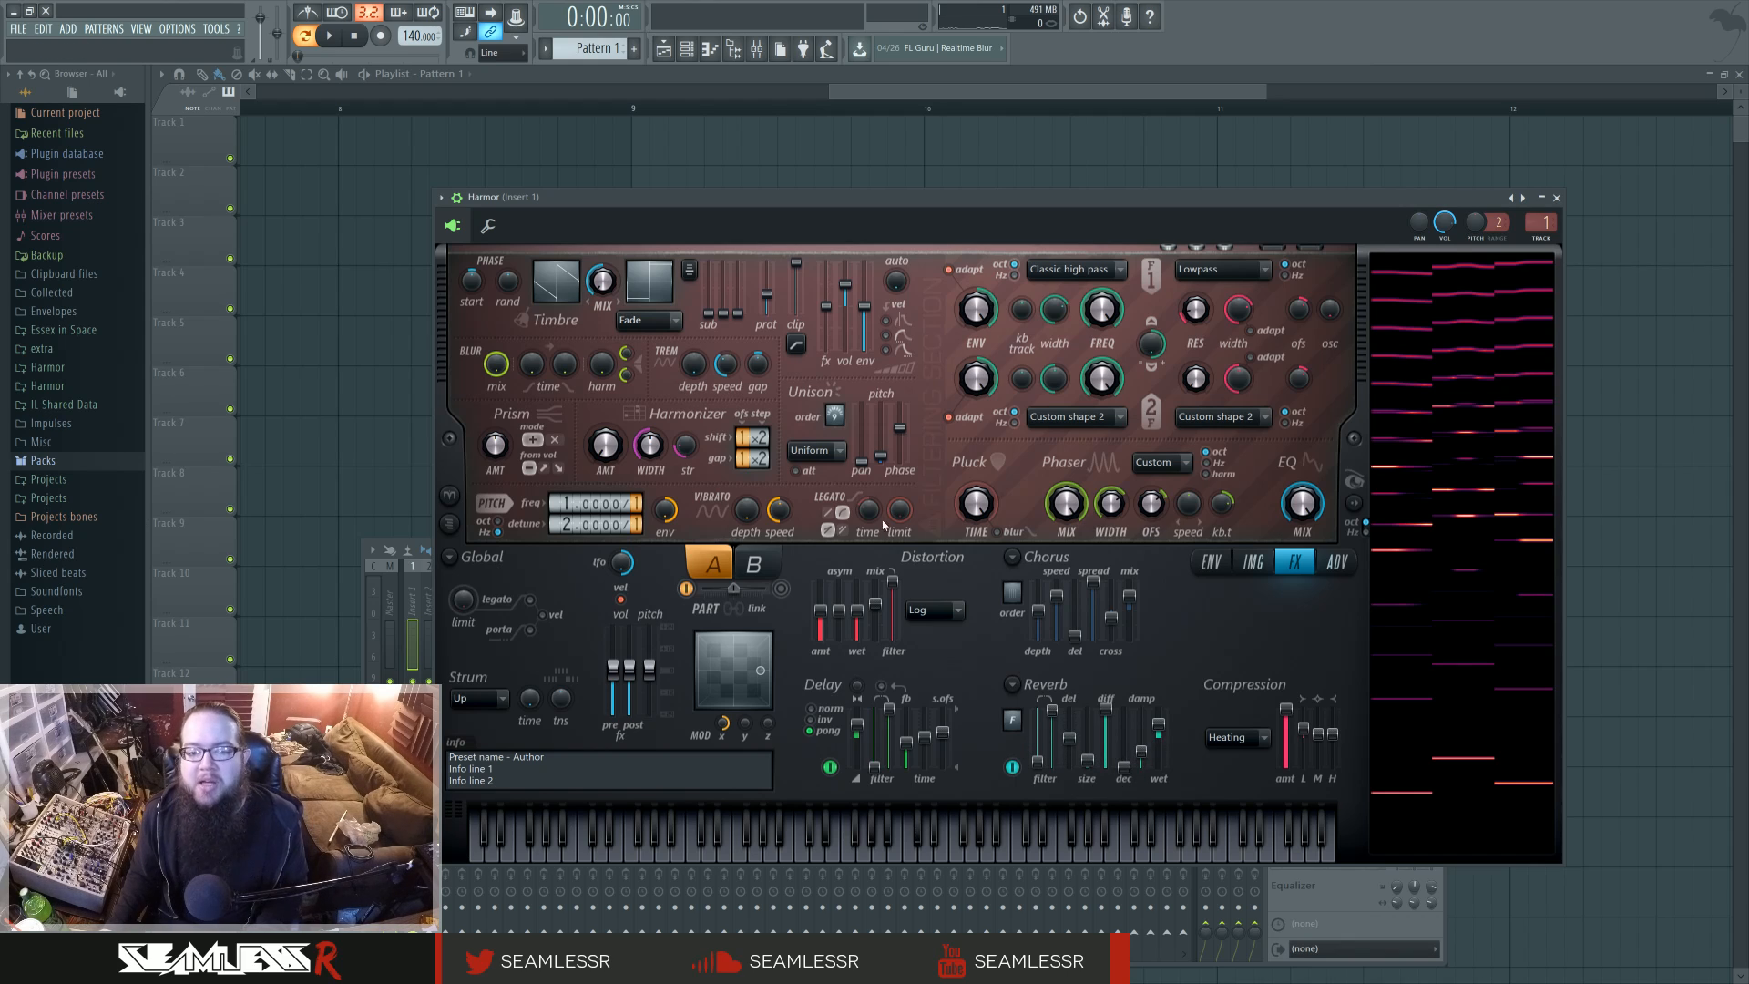
pyautogui.moveTo(863, 464); pyautogui.dragTo(863, 402)
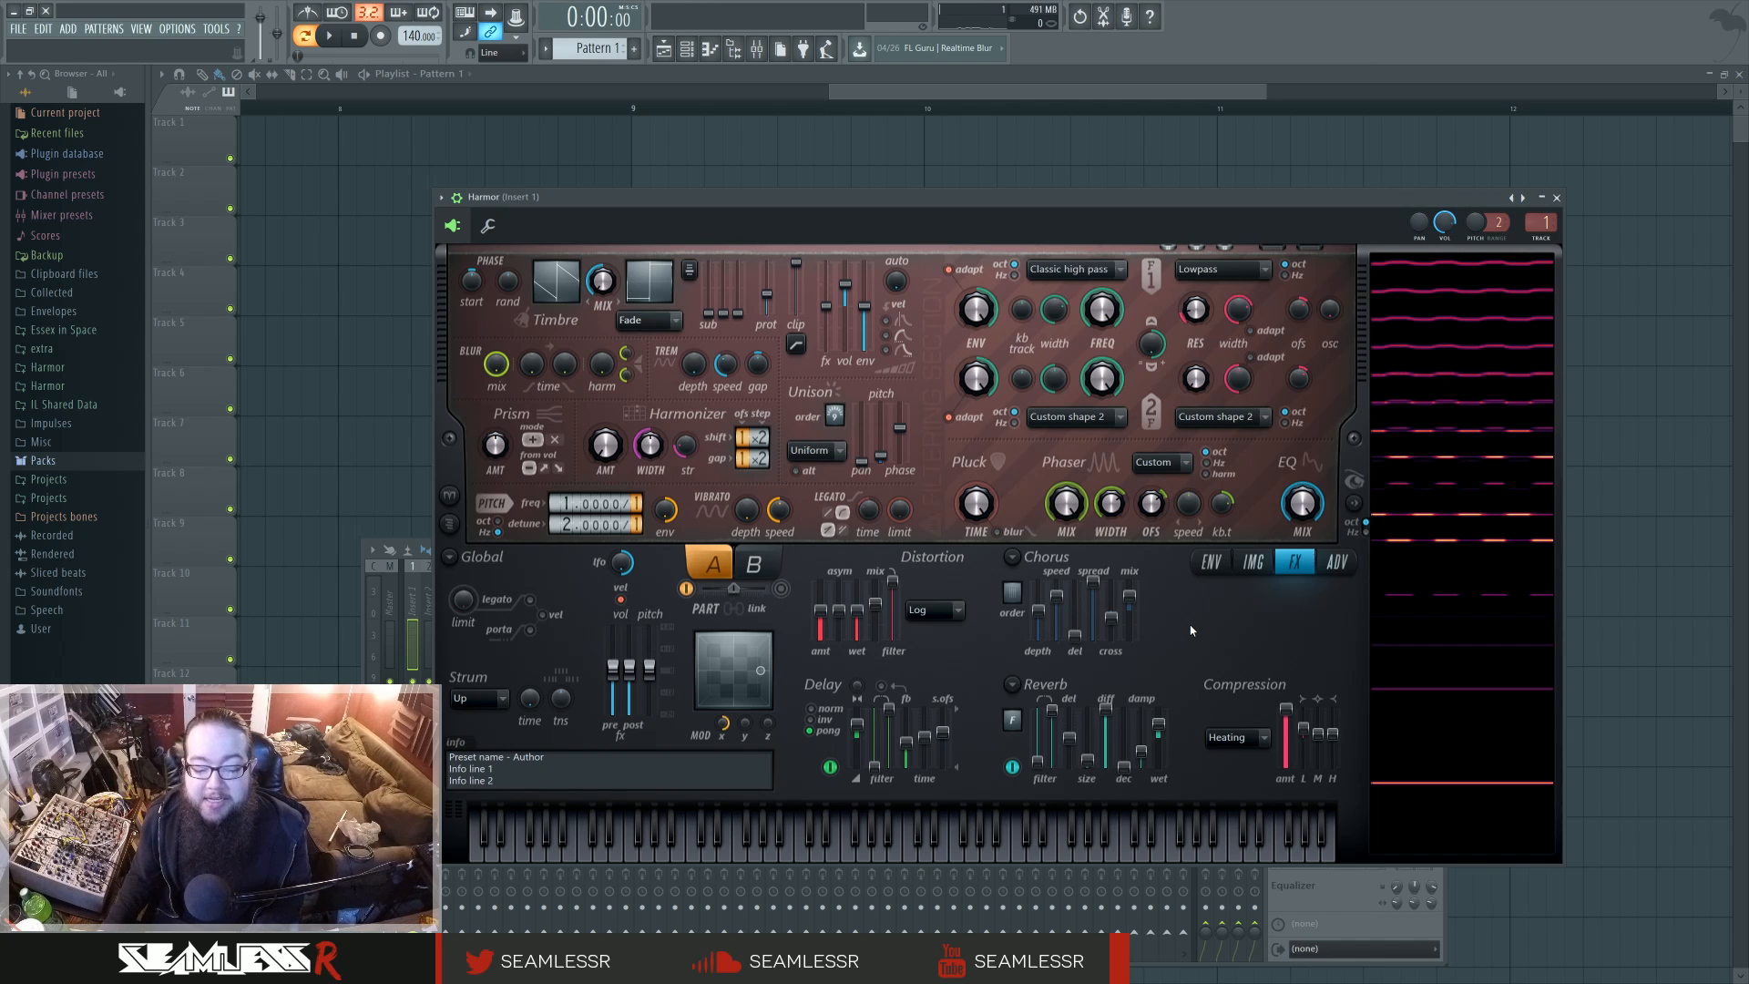
pyautogui.moveTo(911, 202); pyautogui.dragTo(928, 162)
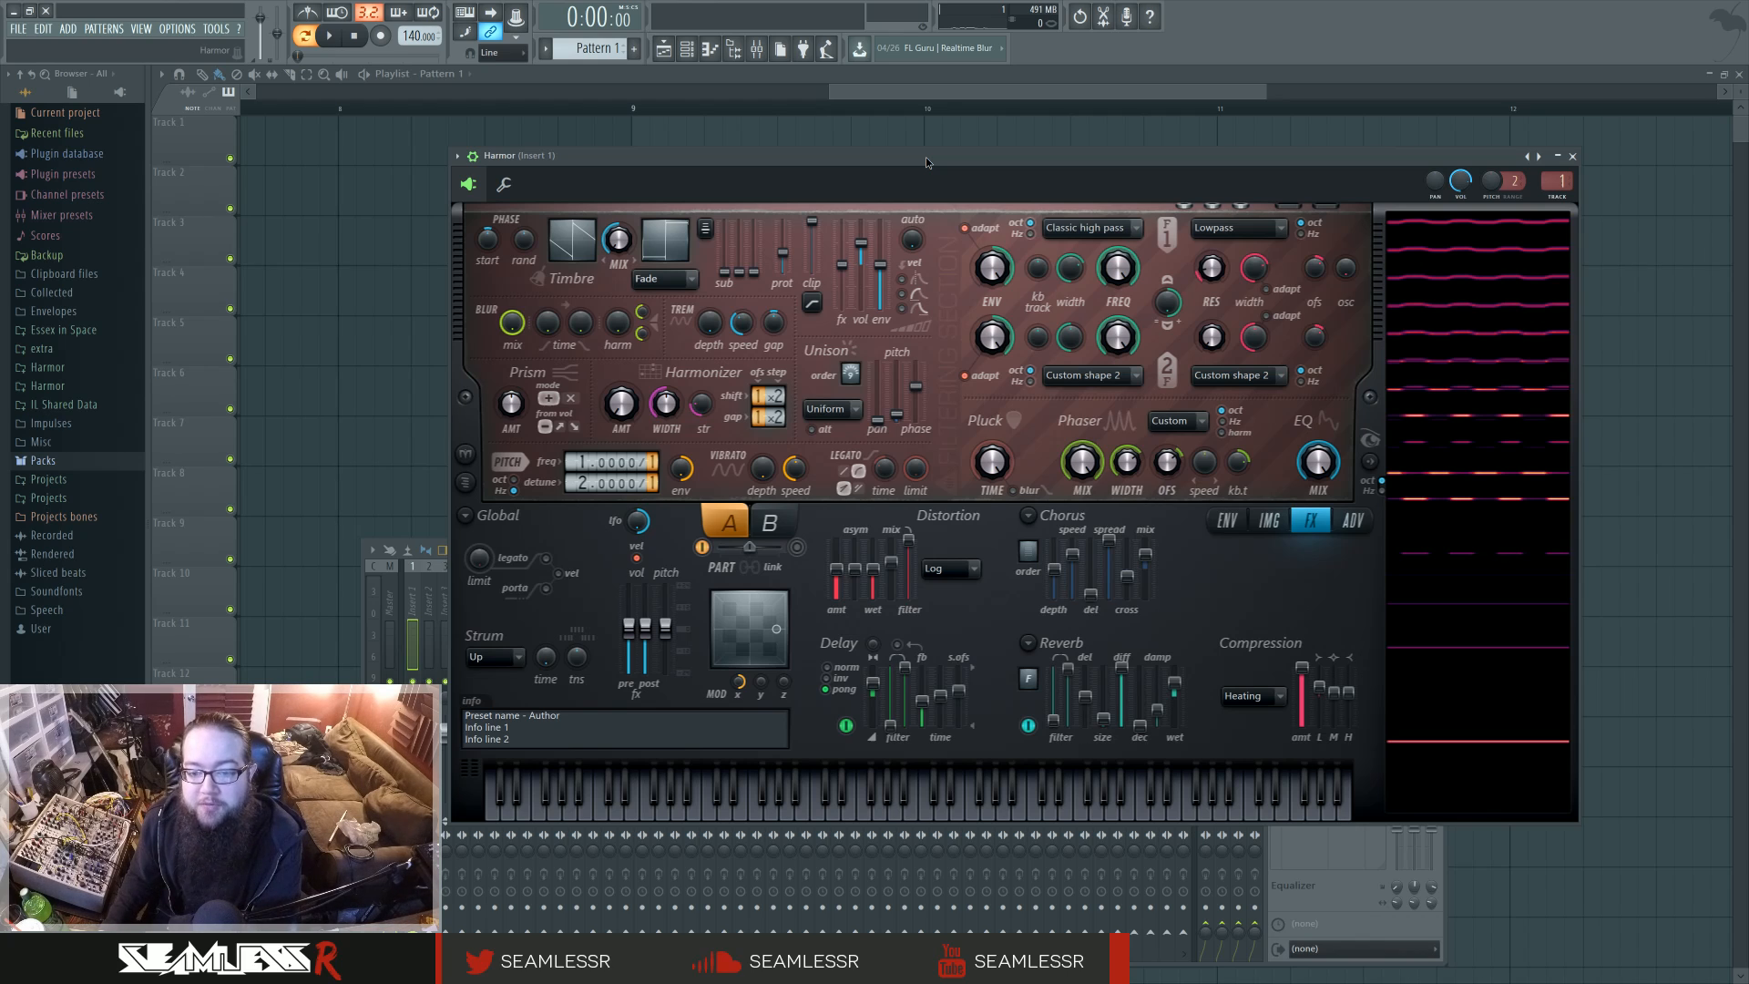
pyautogui.moveTo(927, 162); pyautogui.dragTo(921, 165)
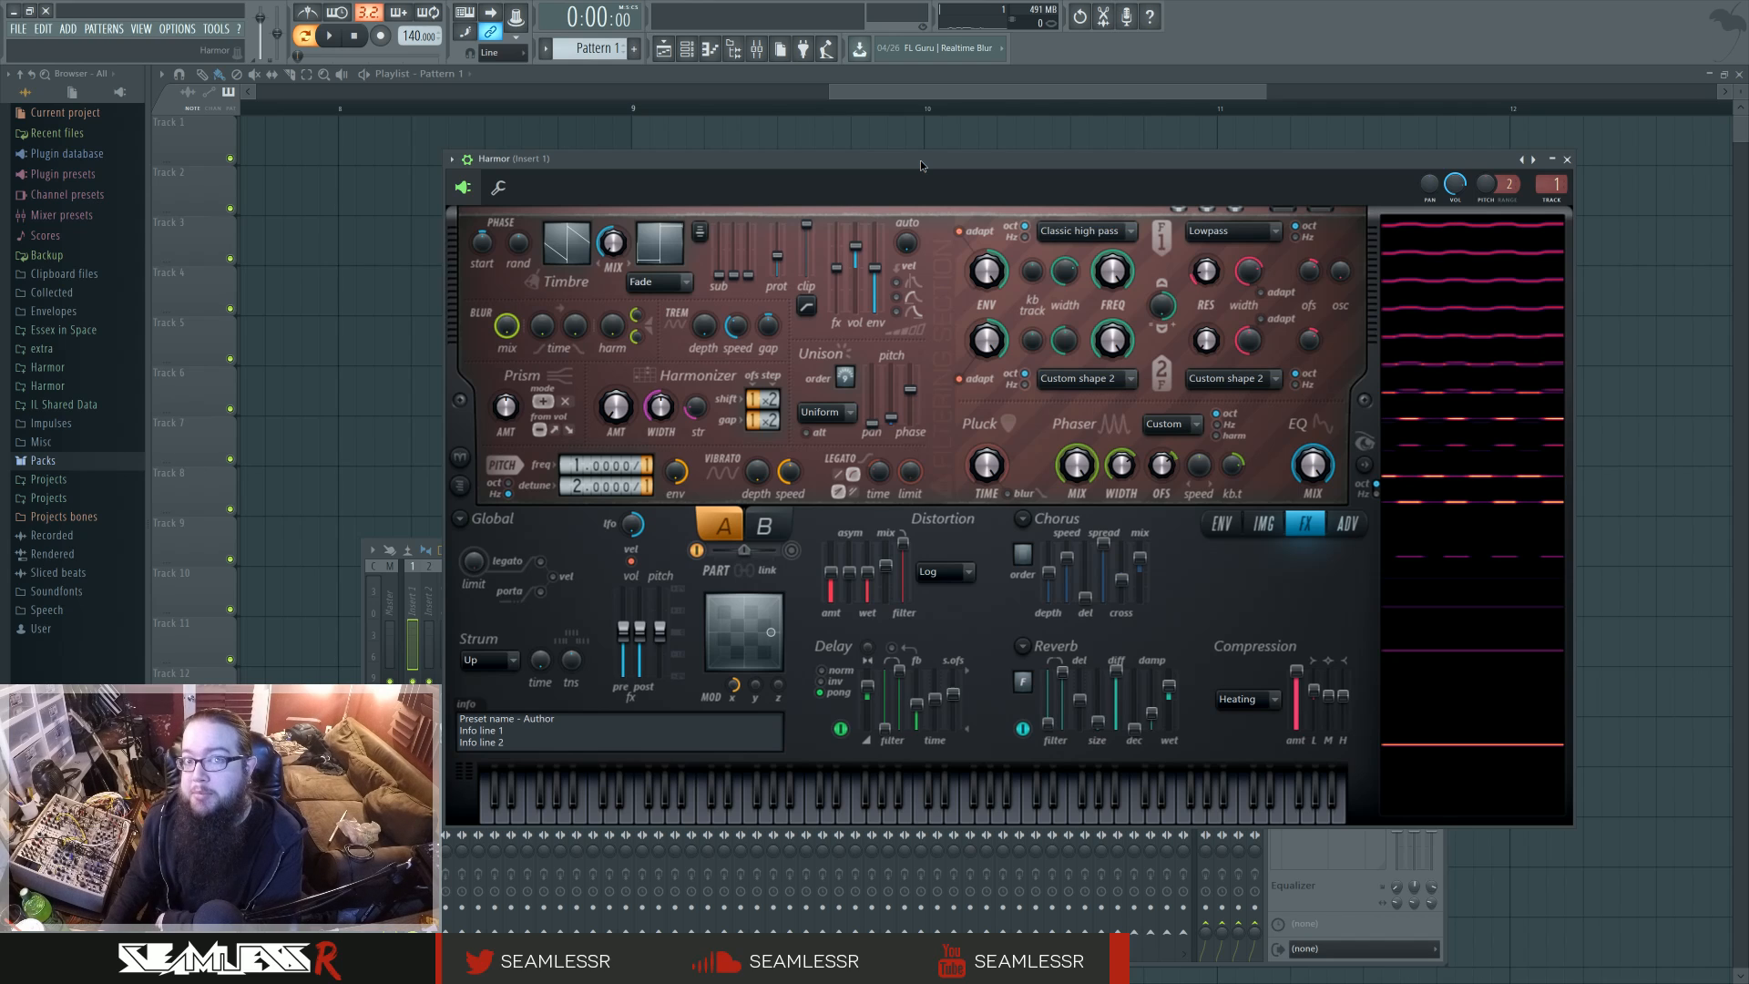
pyautogui.moveTo(920, 160); pyautogui.dragTo(916, 204)
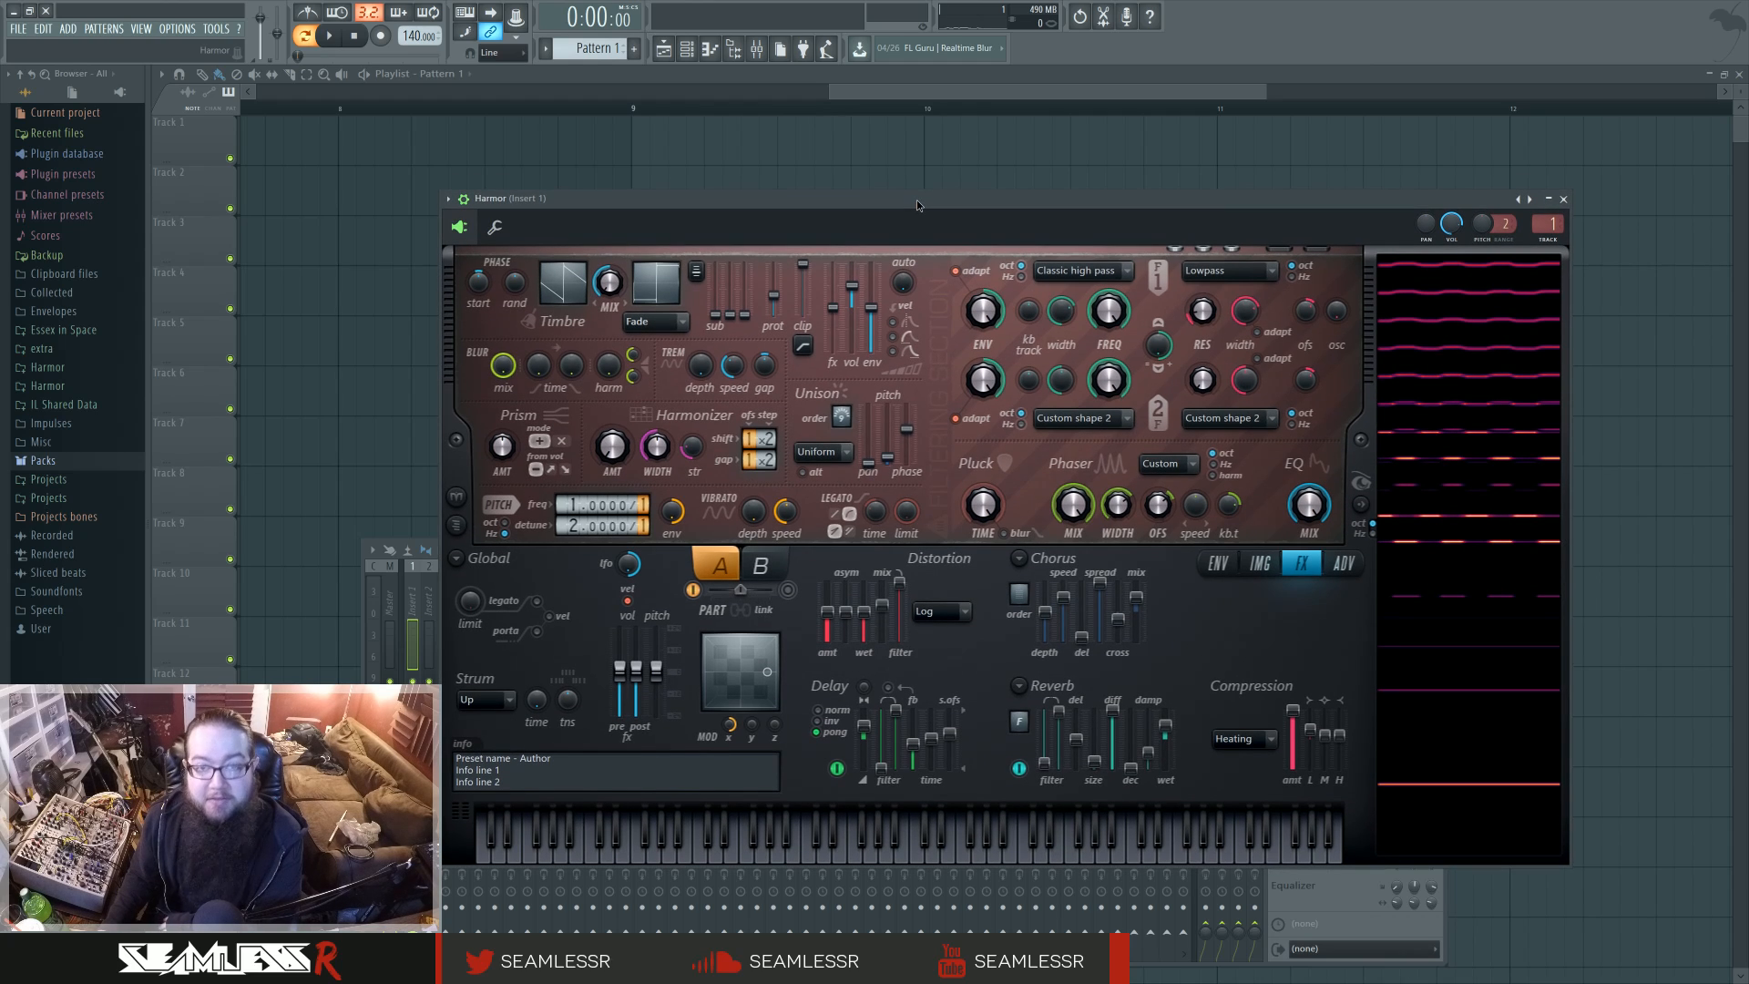